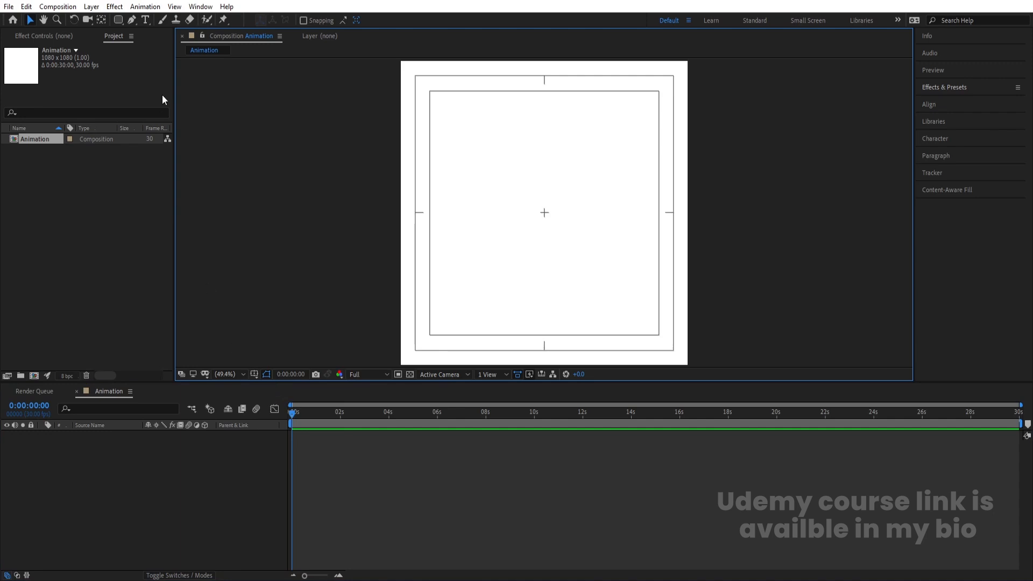
Step: Set up the Pen tool with no fill and a black 000000 stroke
click(132, 20)
click(292, 21)
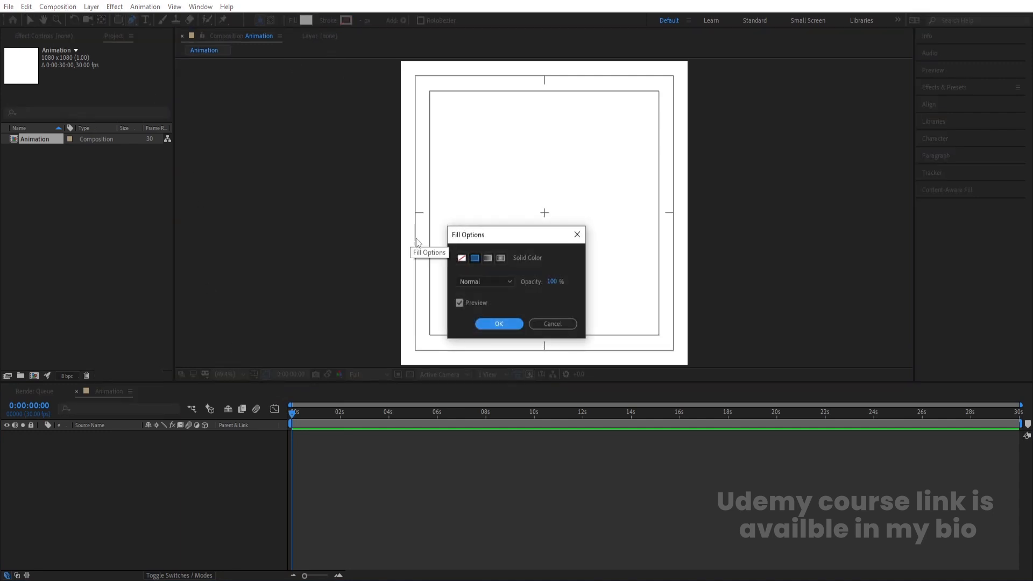
click(462, 258)
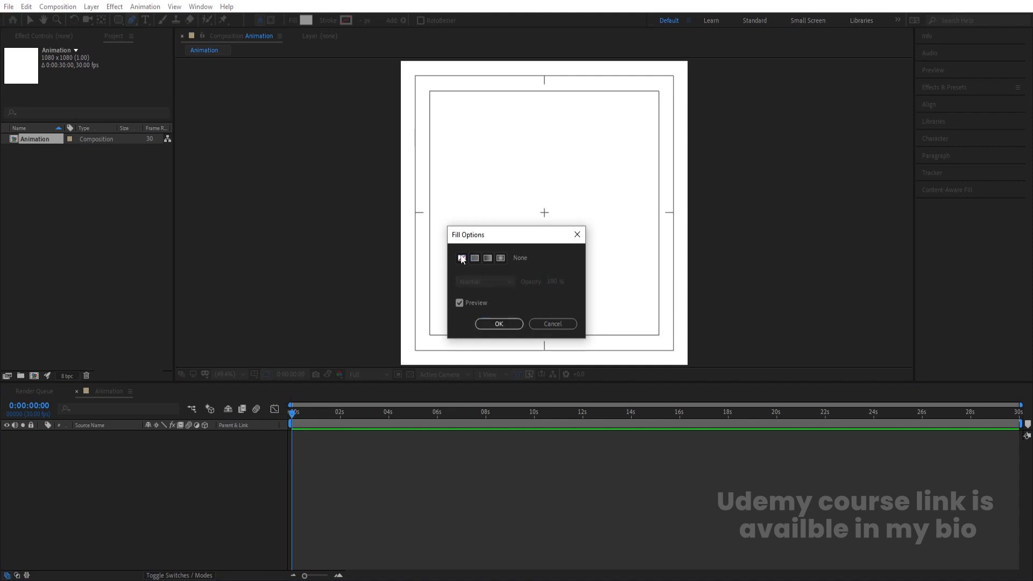
click(499, 324)
key(Num_Lock)
click(345, 20)
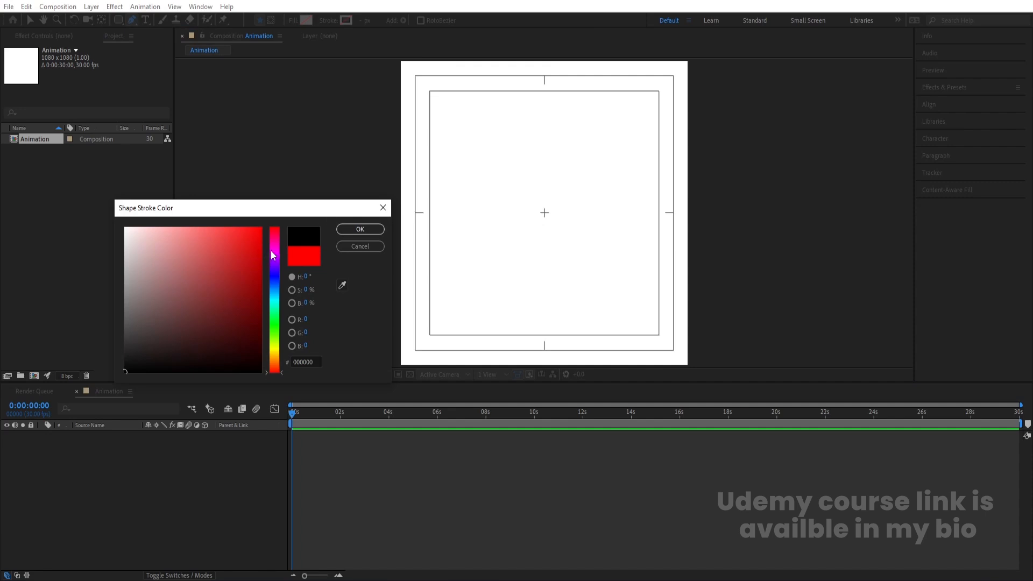
click(347, 230)
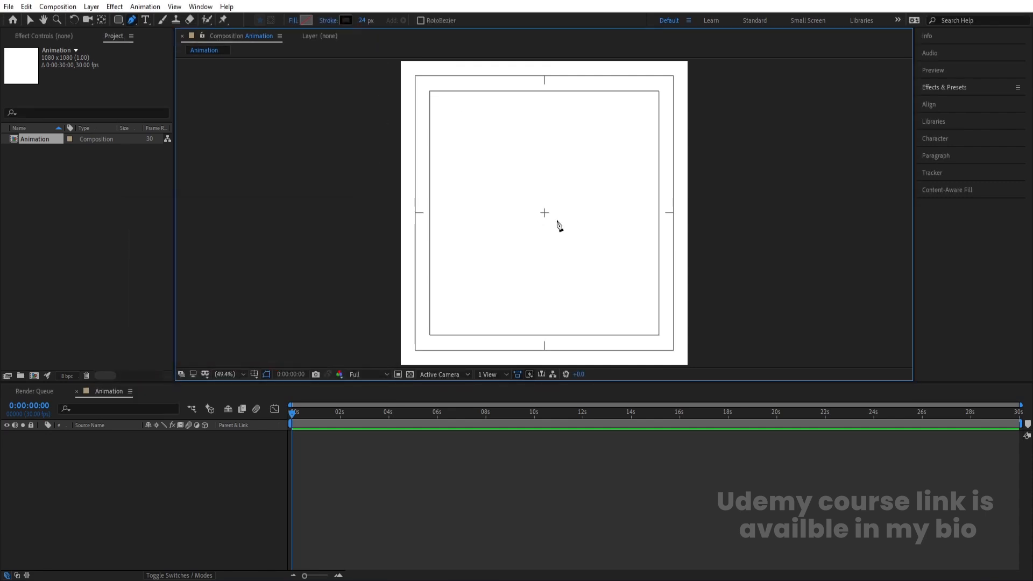
Step: Draw a straight vertical line from the composition center up to the outer safe-area guide and set its stroke width to 30 px
click(544, 212)
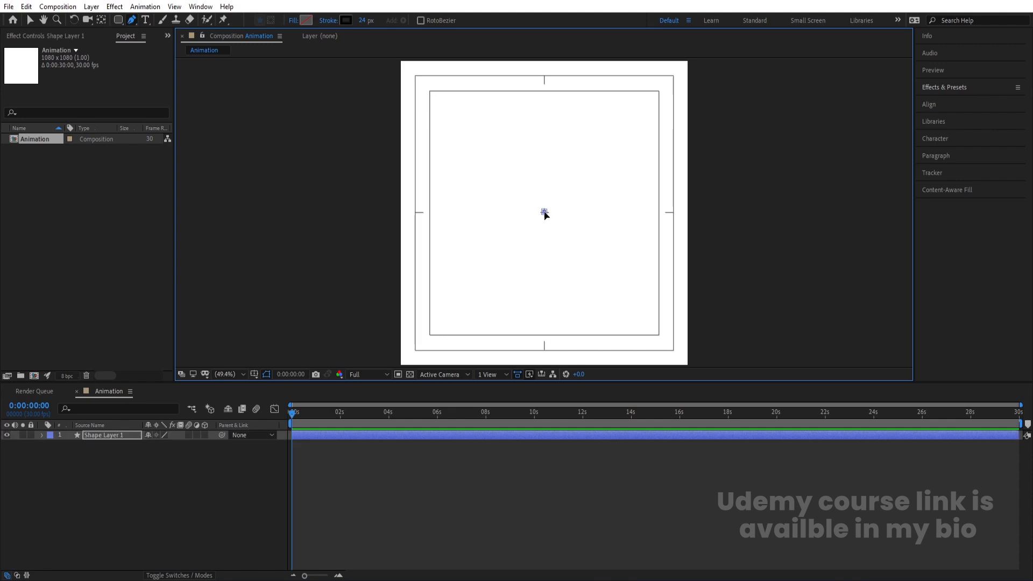
click(544, 75)
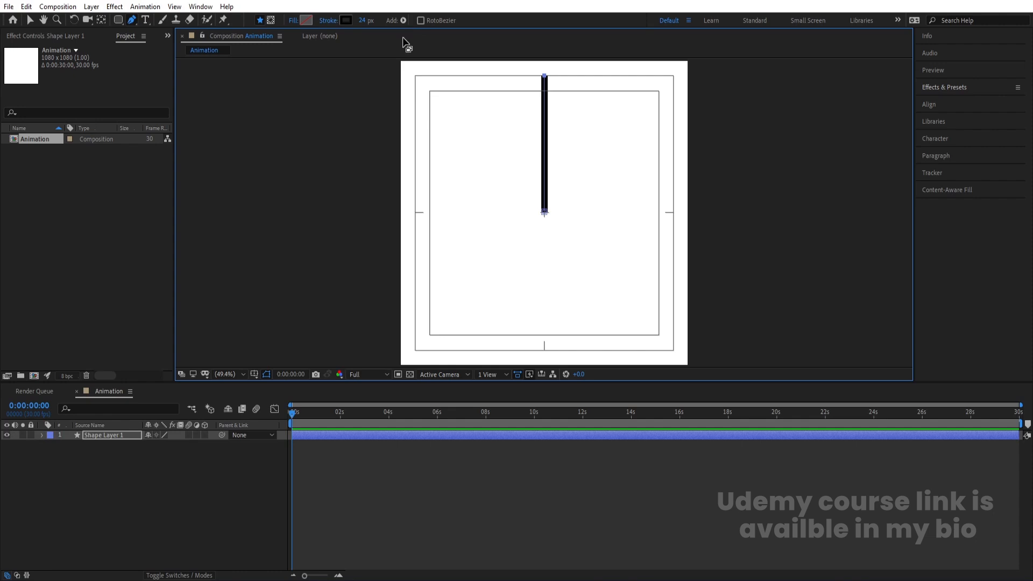
click(366, 16)
text(30)
key(Return)
click(134, 508)
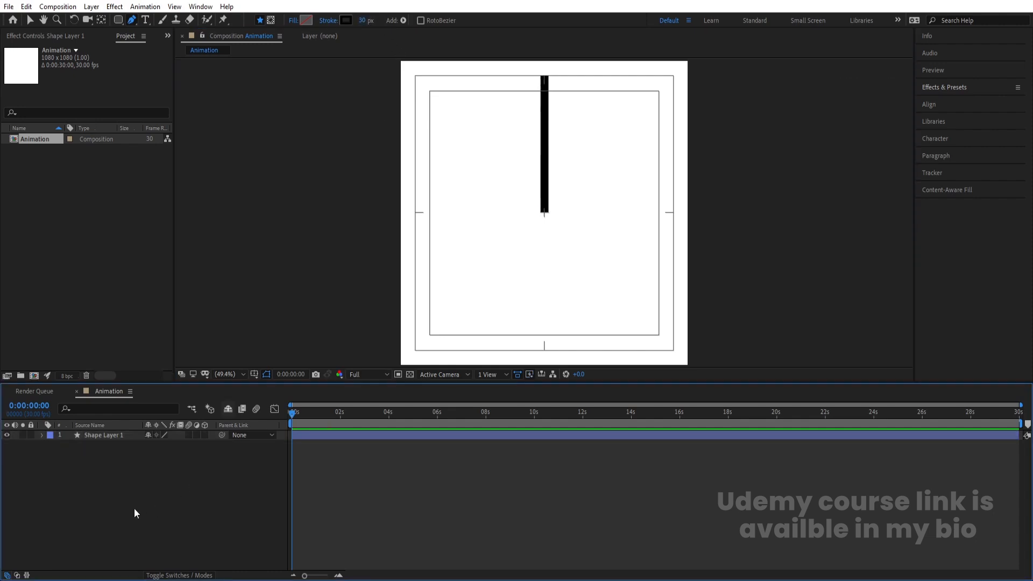
Step: Add Trim Paths to the line's shape layer and expand its properties
click(111, 436)
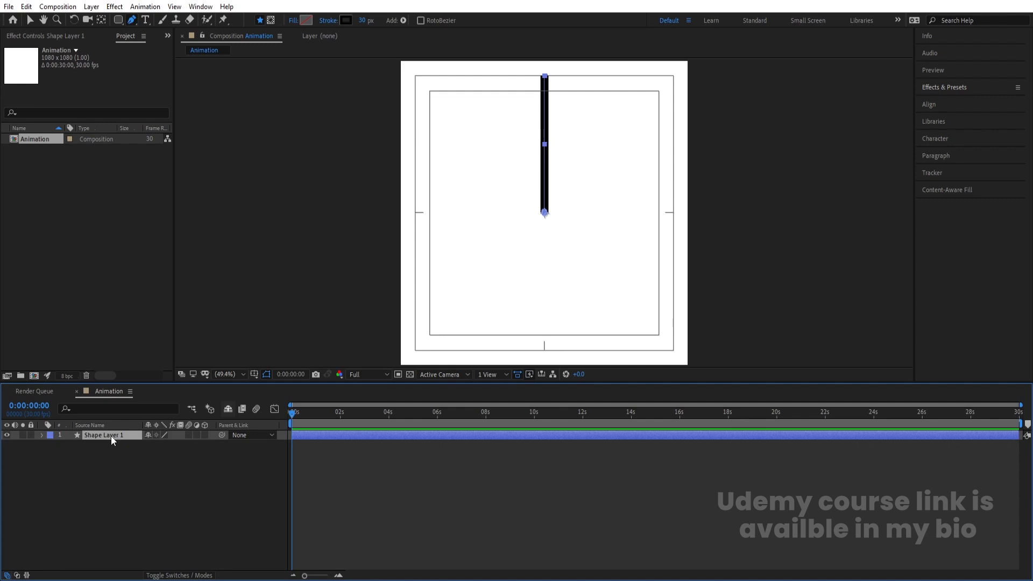
click(42, 435)
click(209, 445)
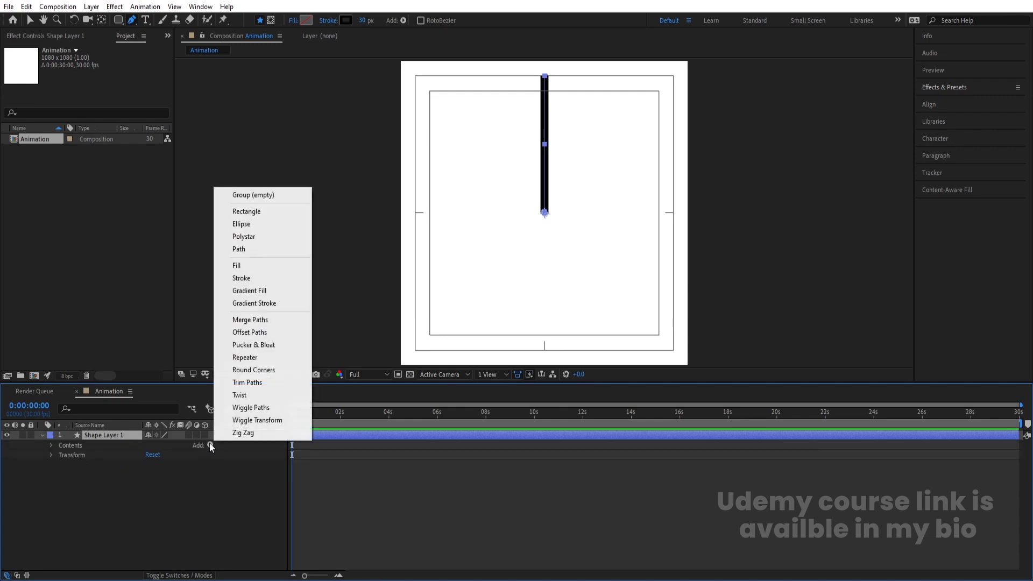
click(245, 381)
click(60, 464)
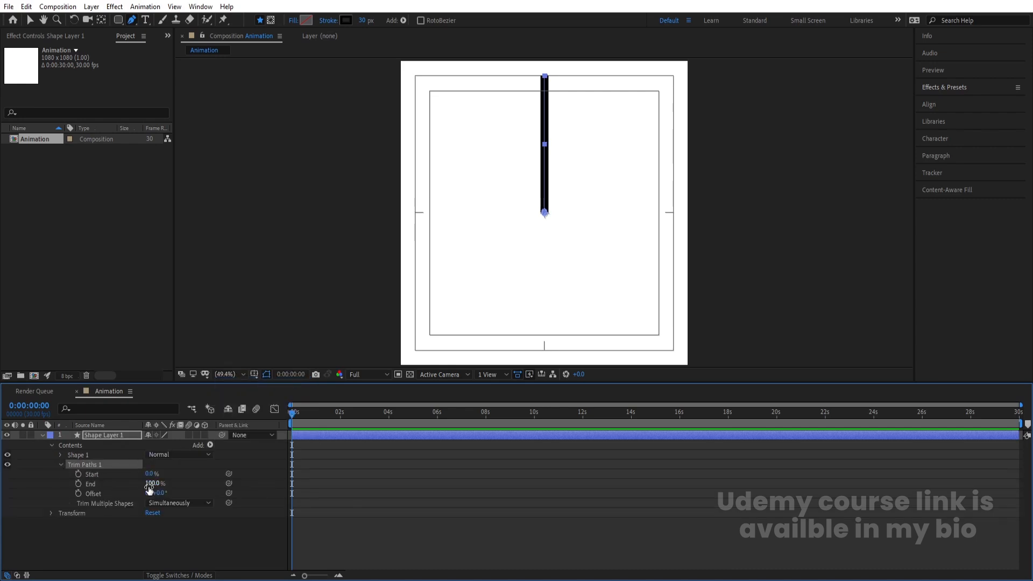
Step: Set the Trim Paths Start to 100% and keyframe both Start and End at the first frame
mouse_move(152, 487)
mouse_down()
mouse_move(129, 487)
mouse_move(199, 477)
mouse_up()
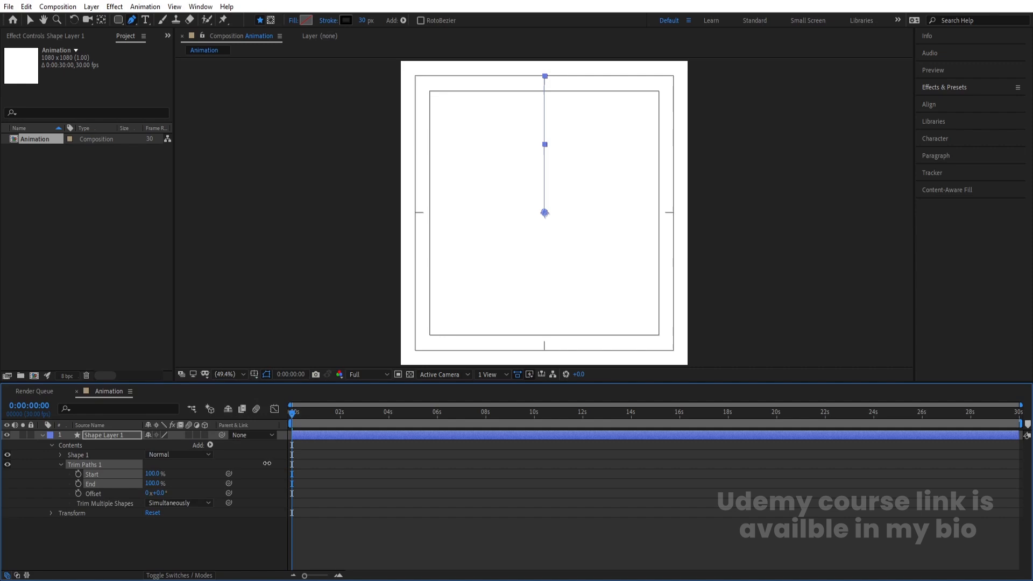
click(78, 483)
key(equal)
key(equal)
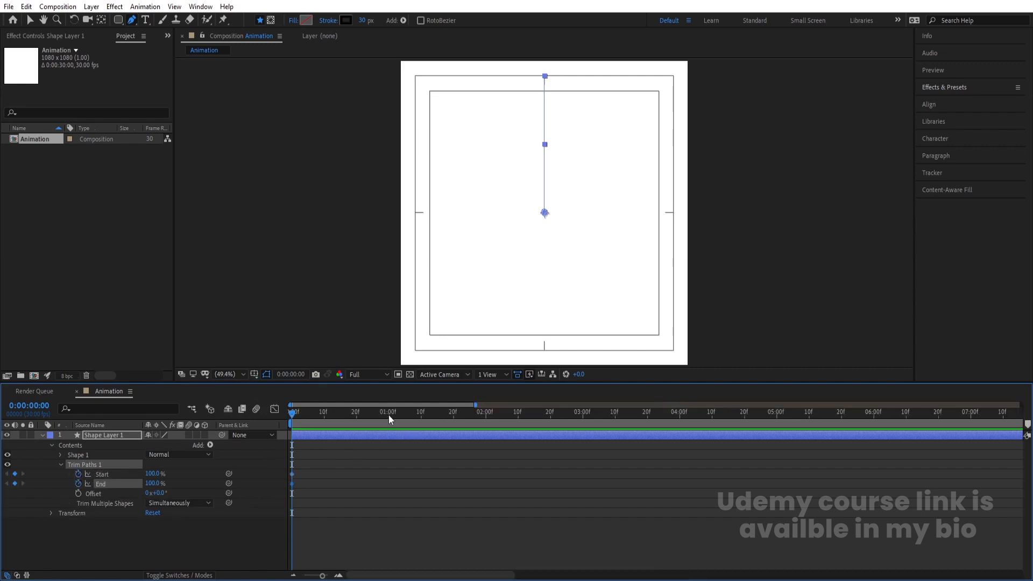
Step: At 0:00:01:10, set the Trim Paths End to 0% and Start to 40%
click(421, 414)
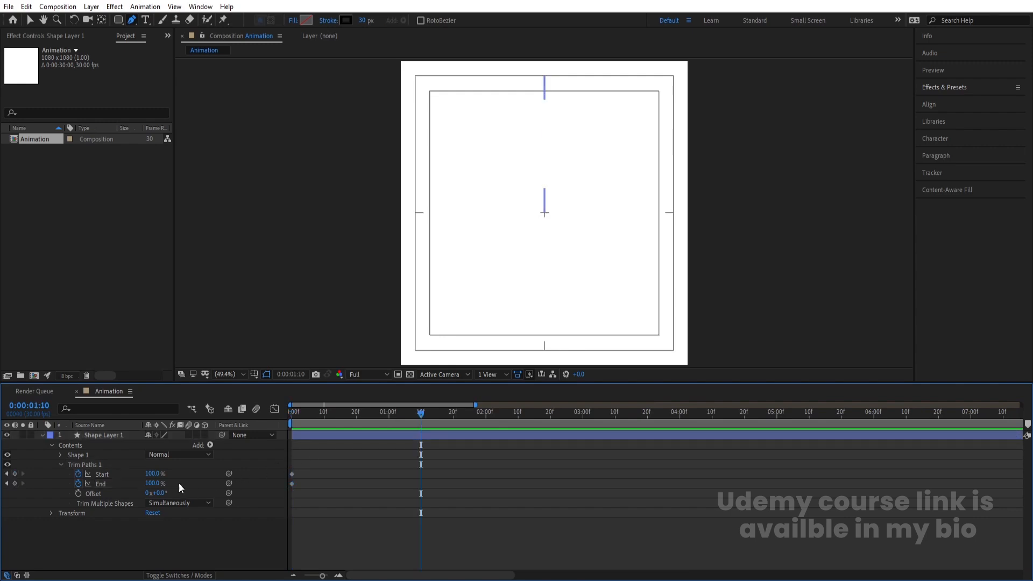
drag(152, 483, 73, 491)
drag(156, 477, 124, 480)
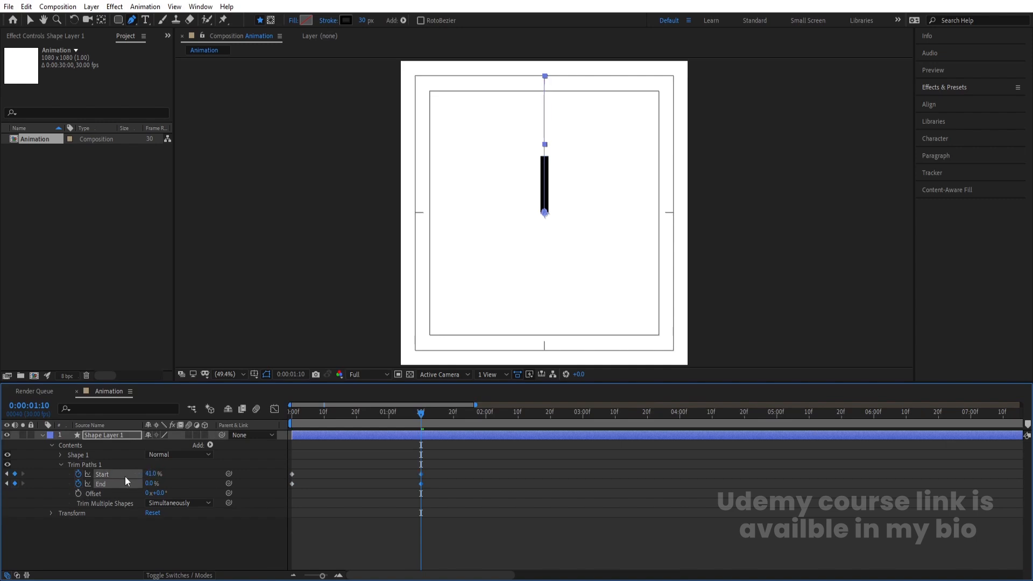
click(155, 474)
text(40)
key(Return)
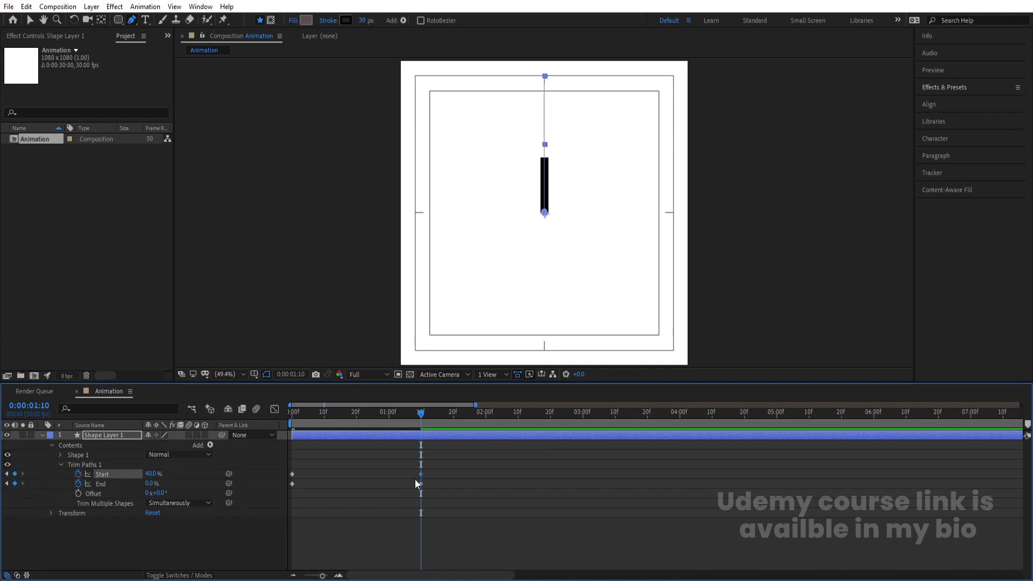
mouse_move(414, 412)
mouse_down()
mouse_move(276, 433)
mouse_move(392, 434)
mouse_up()
drag(443, 485, 311, 485)
key(ctrl+z)
click(401, 470)
drag(439, 473, 254, 456)
click(294, 471)
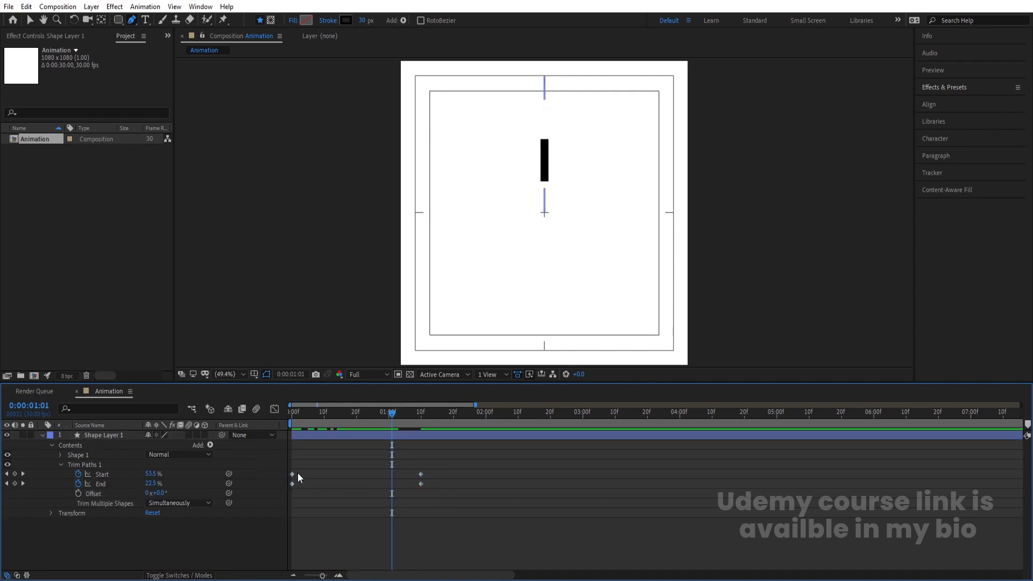
Step: Delay both Trim Paths Start keyframes by 12 frames, apply Easy Ease to all Start and End keyframes, and preview the animation
click(113, 473)
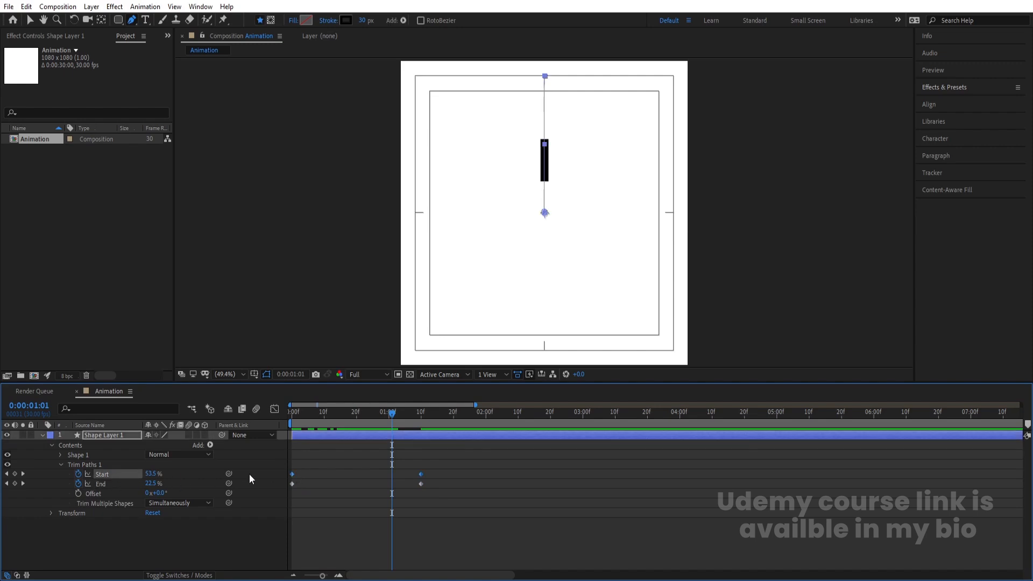
drag(292, 473, 331, 473)
drag(486, 509, 221, 400)
key(F9)
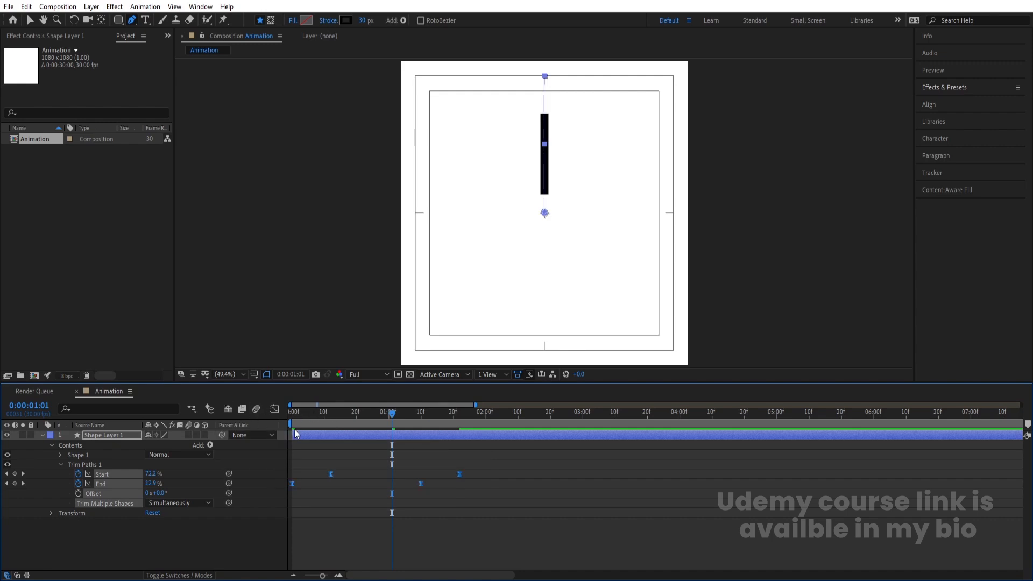
key(Home)
key(space)
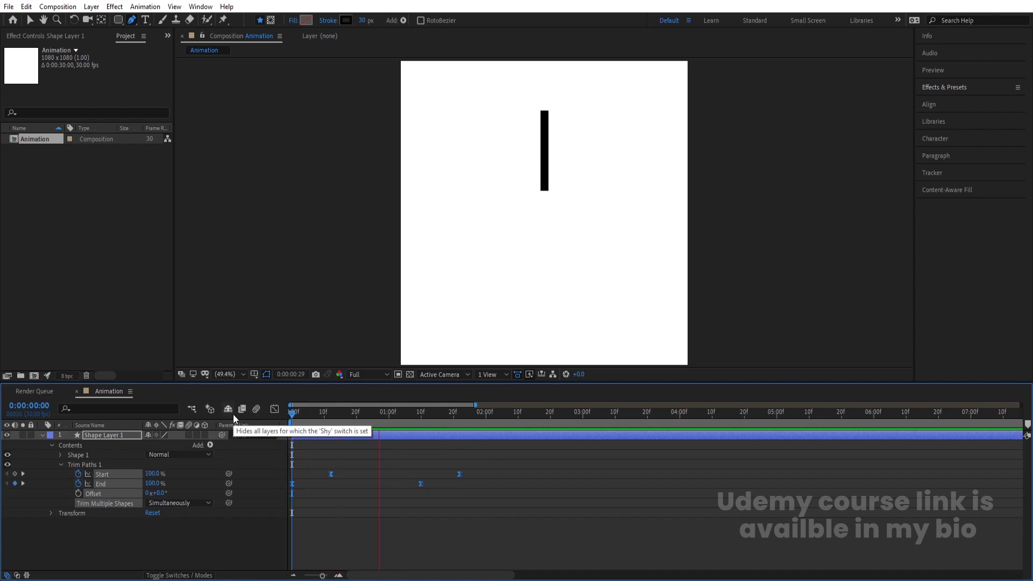
key(space)
Step: Reshape the Start and End speed curves in the Graph Editor to peak early with a long ease-out, and preview the motion
click(275, 409)
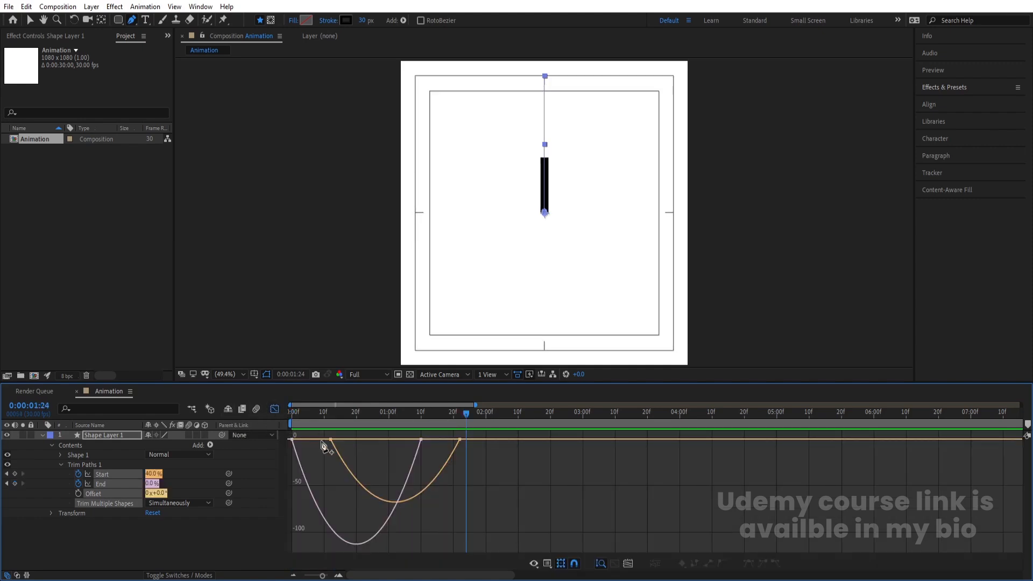
right_click(501, 496)
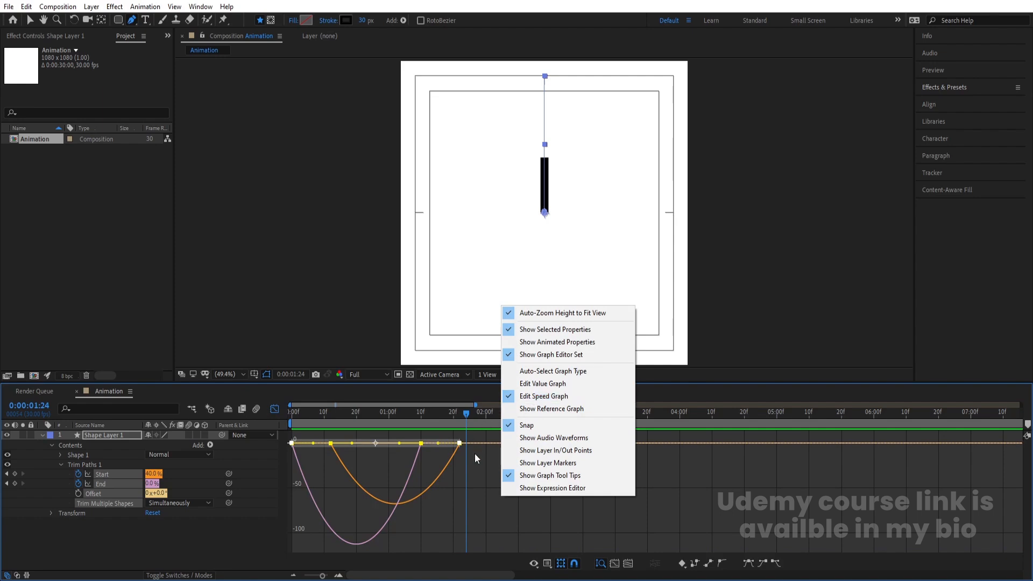
click(476, 497)
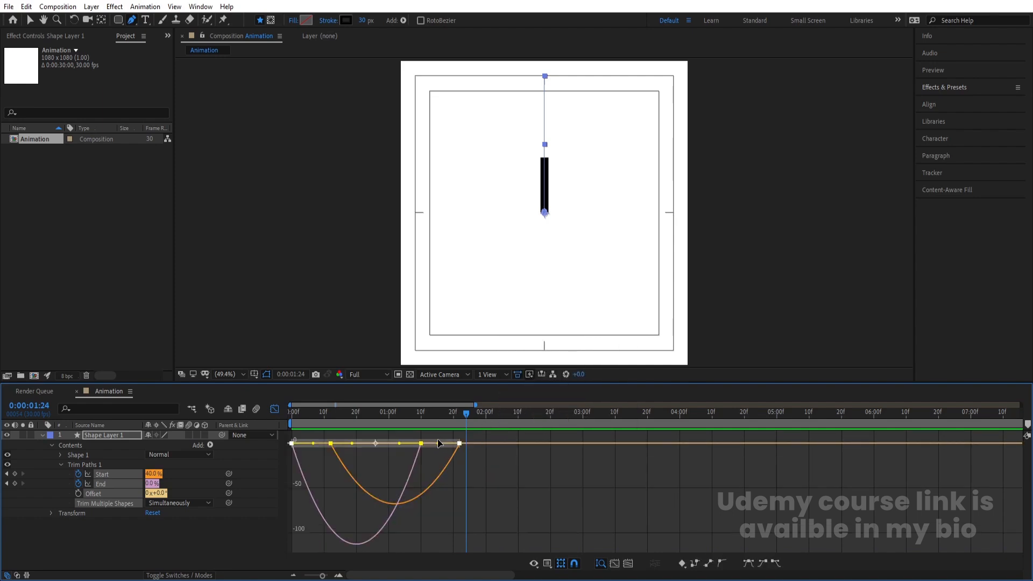
drag(439, 443, 379, 447)
key(space)
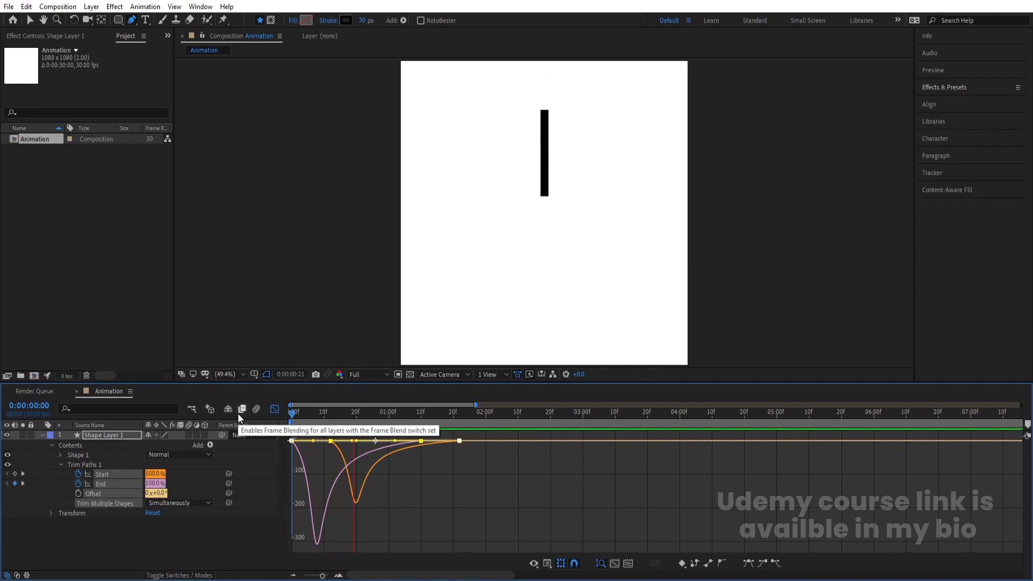
key(space)
click(275, 409)
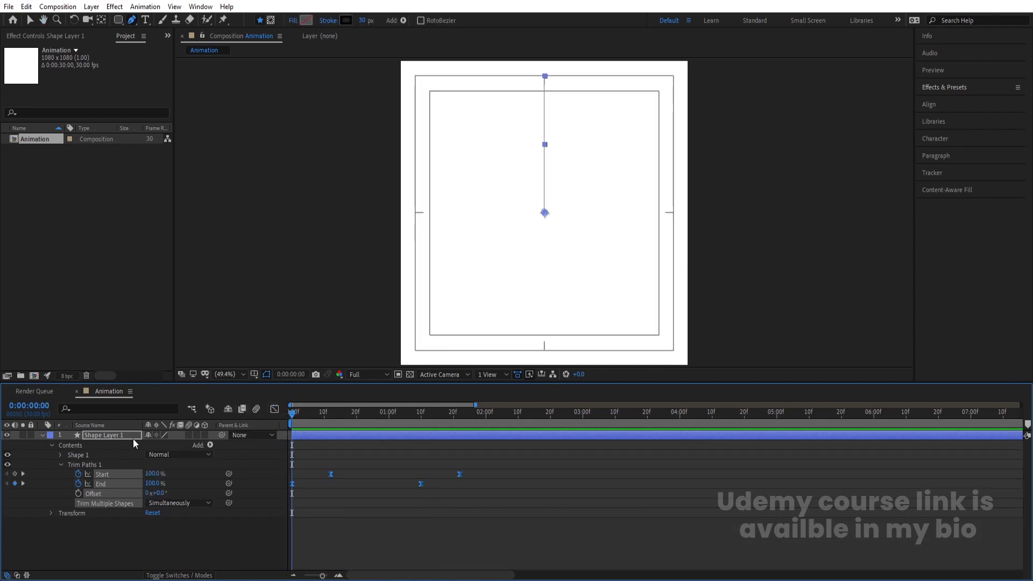
Step: Change the line's stroke Line Cap to Round Cap and preview the animation
click(60, 454)
click(67, 473)
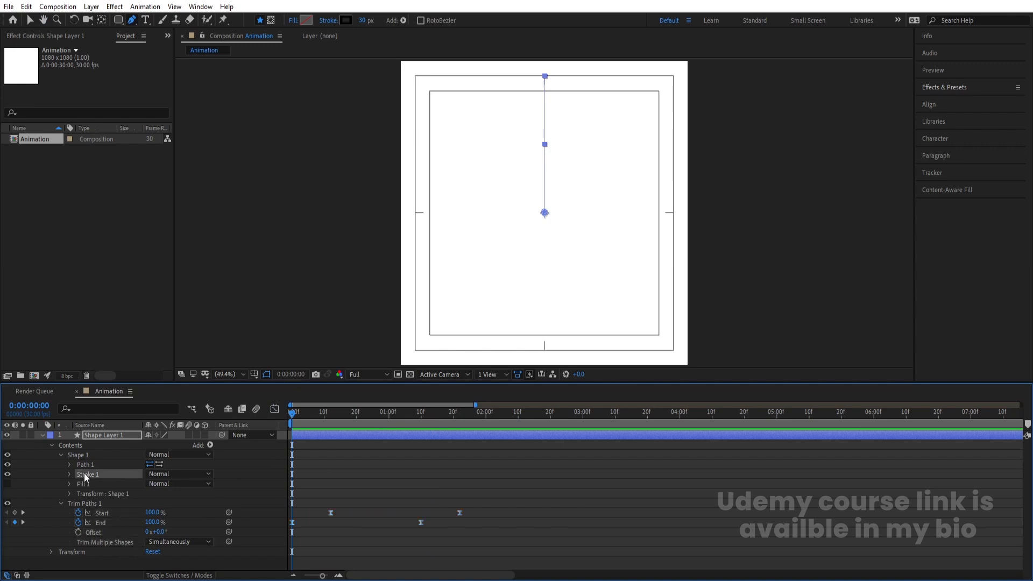
click(69, 474)
click(108, 520)
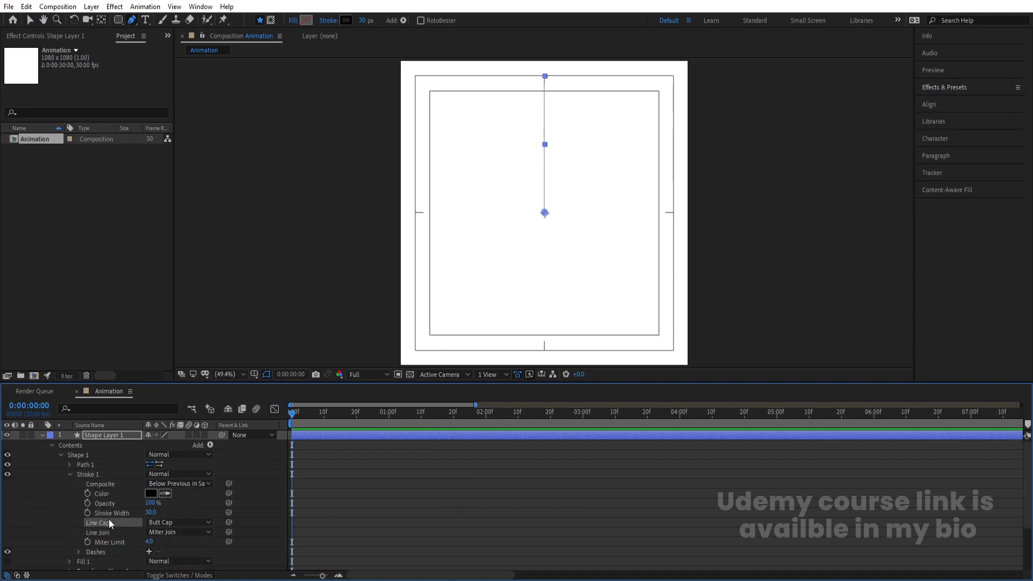
click(177, 522)
click(172, 547)
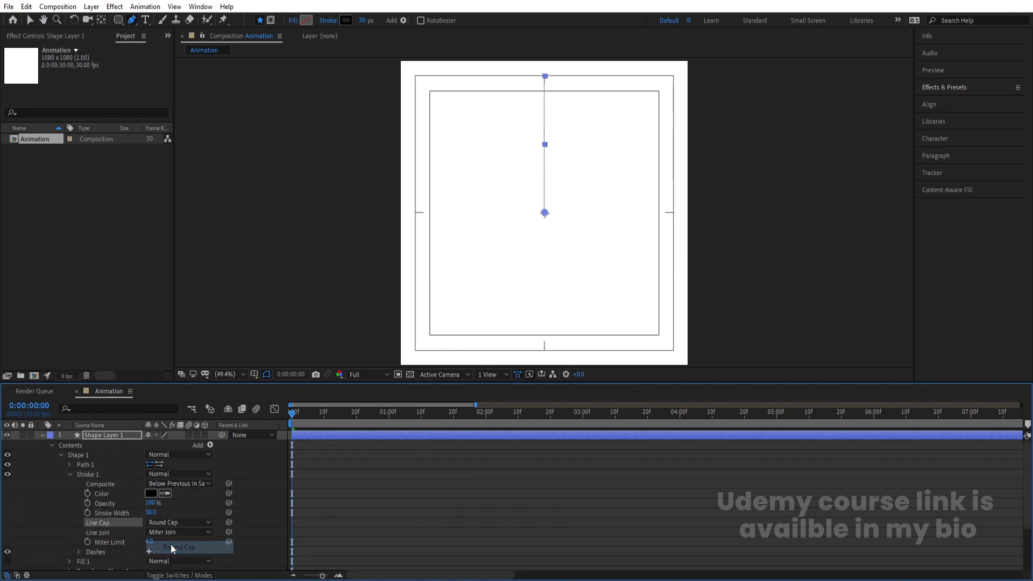
key(space)
key(space)
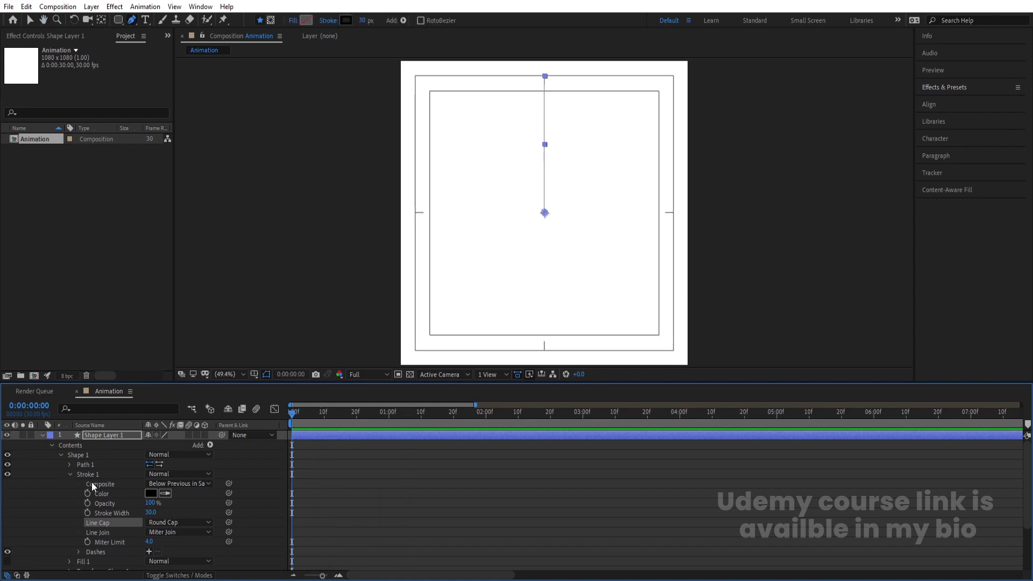
Step: Keyframe the Stroke Width at the first frame and at the last Start keyframe, 0:00:01:22
click(87, 512)
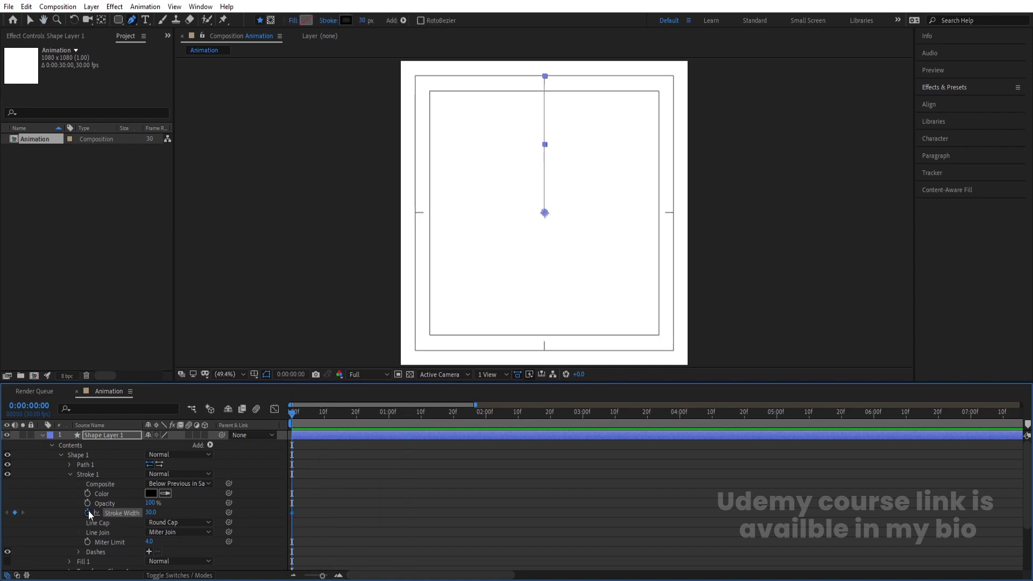
click(347, 482)
key(u)
key(k)
key(k)
key(k)
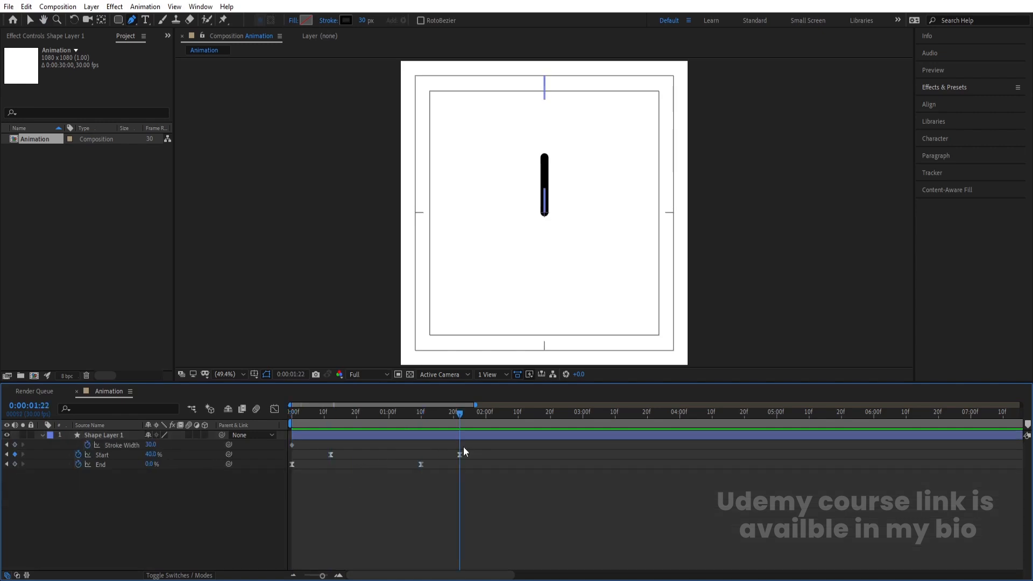
click(15, 444)
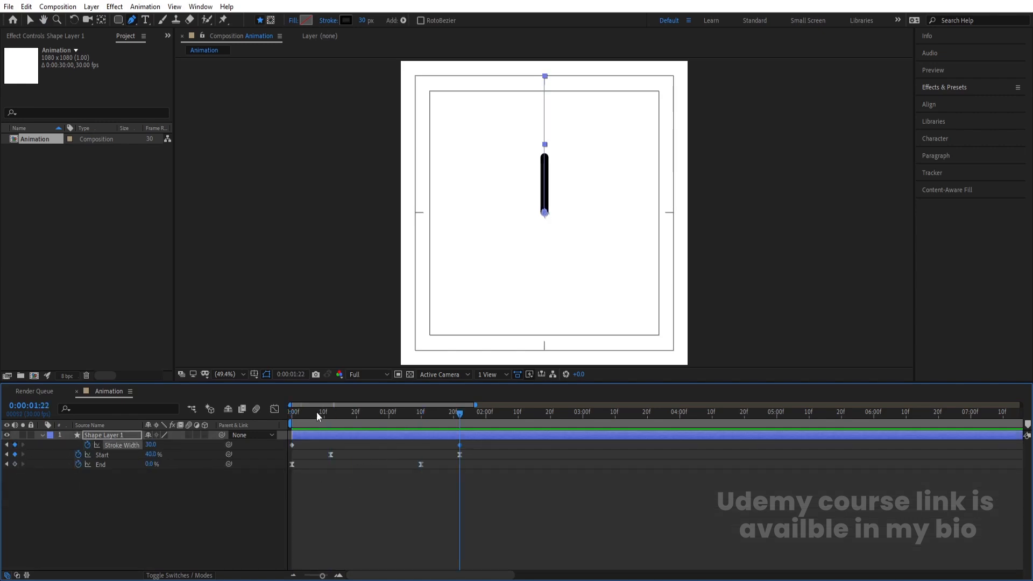
Step: Set the Stroke Width to 0 at the first frame, preview the result, and apply Easy Ease to the Stroke Width keyframes
click(295, 411)
key(Home)
click(151, 445)
text(0)
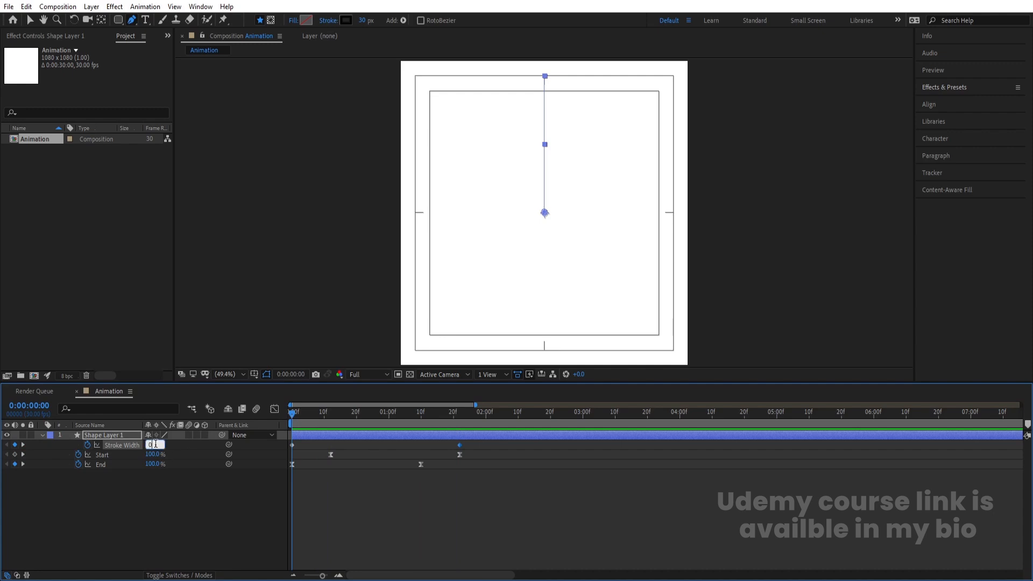
key(Return)
key(space)
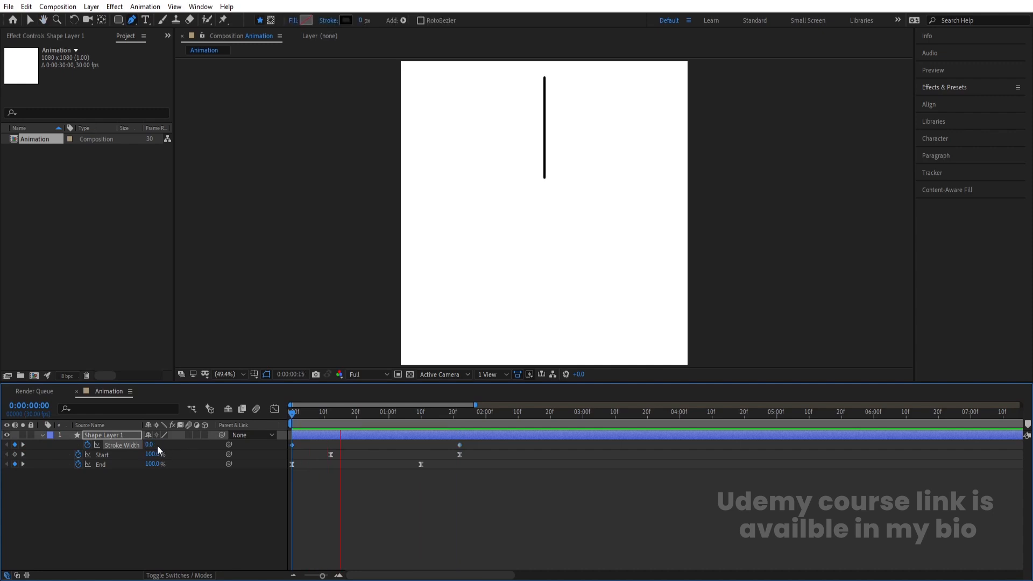
key(space)
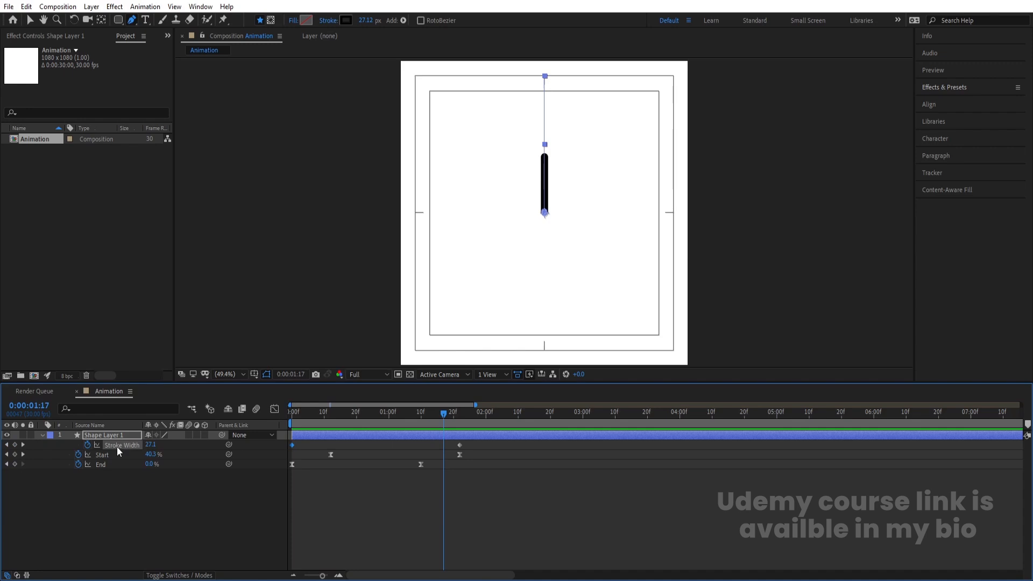
key(F9)
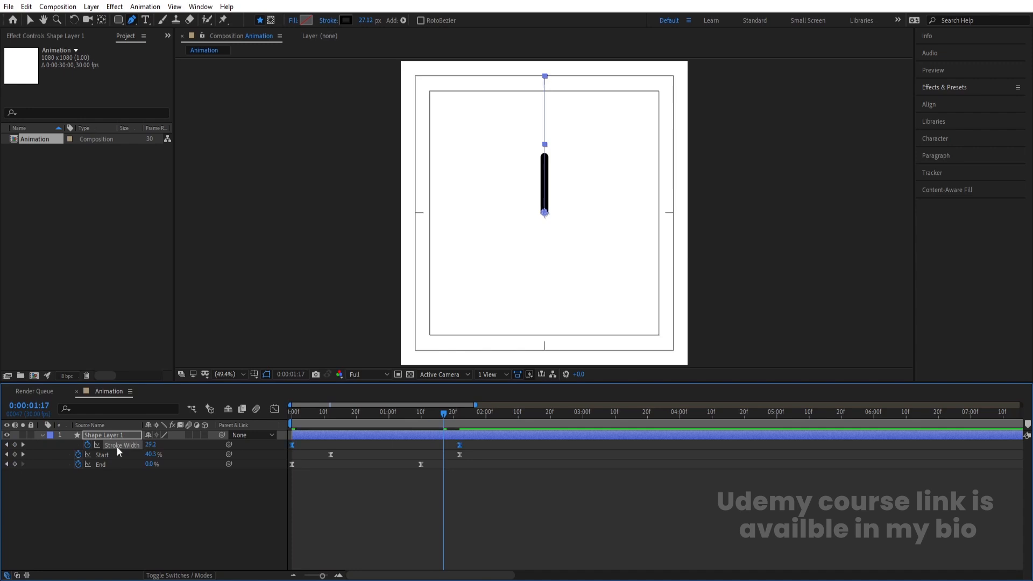
Step: Reshape the Stroke Width speed curve in the Graph Editor to peak early with a long ease-out, and preview the motion
click(271, 410)
mouse_move(562, 500)
mouse_down()
mouse_move(420, 571)
mouse_move(328, 544)
mouse_move(375, 544)
mouse_up()
key(Home)
key(space)
key(space)
mouse_move(329, 530)
mouse_down()
mouse_move(271, 562)
mouse_move(300, 544)
mouse_up()
click(296, 420)
key(space)
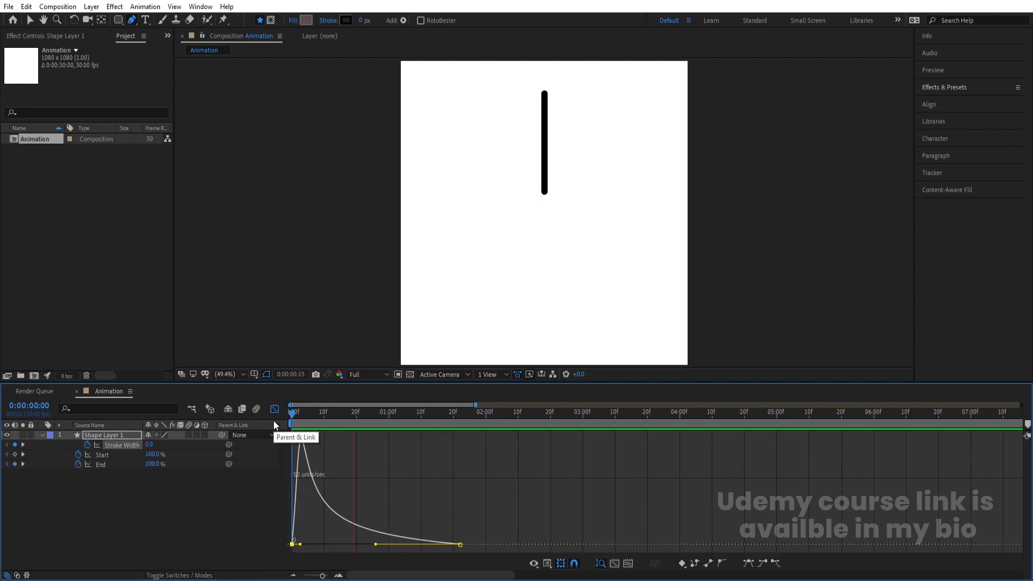
key(space)
click(275, 411)
key(space)
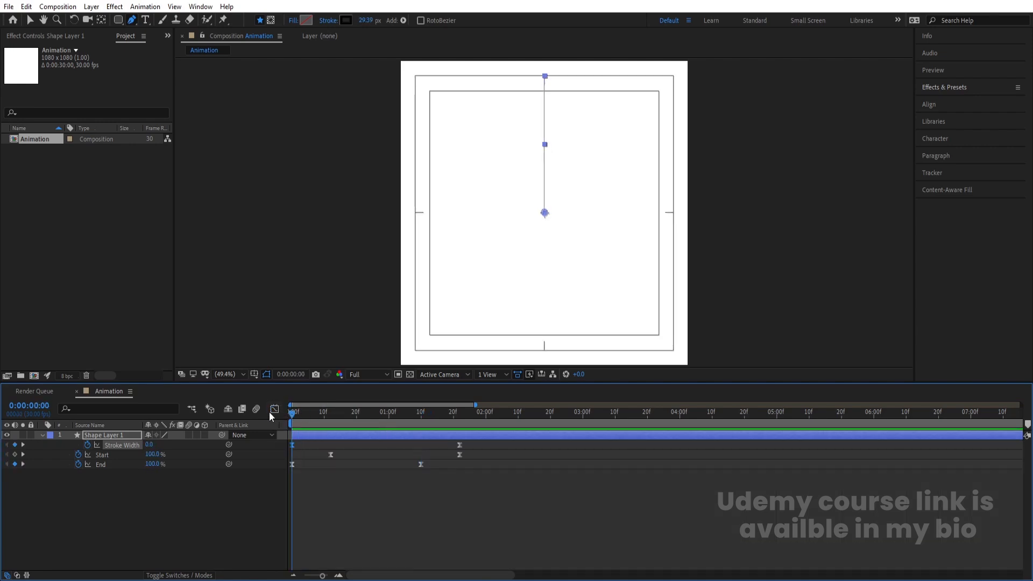
key(space)
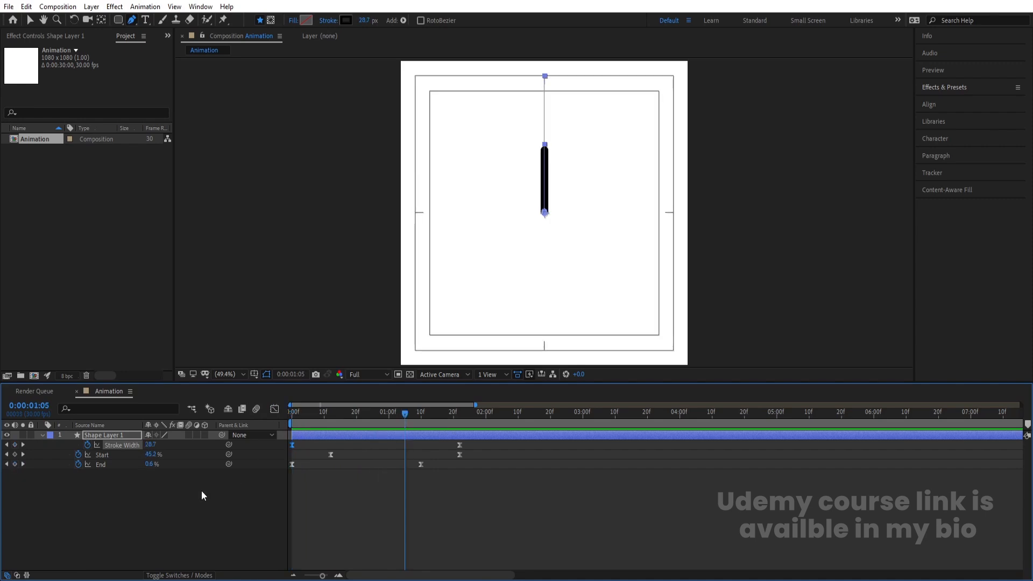
Step: Add the expression [rotation[0]+20*index] to the Rotation property of Shape Layer 1
click(134, 475)
click(92, 436)
key(r)
alt+click(69, 445)
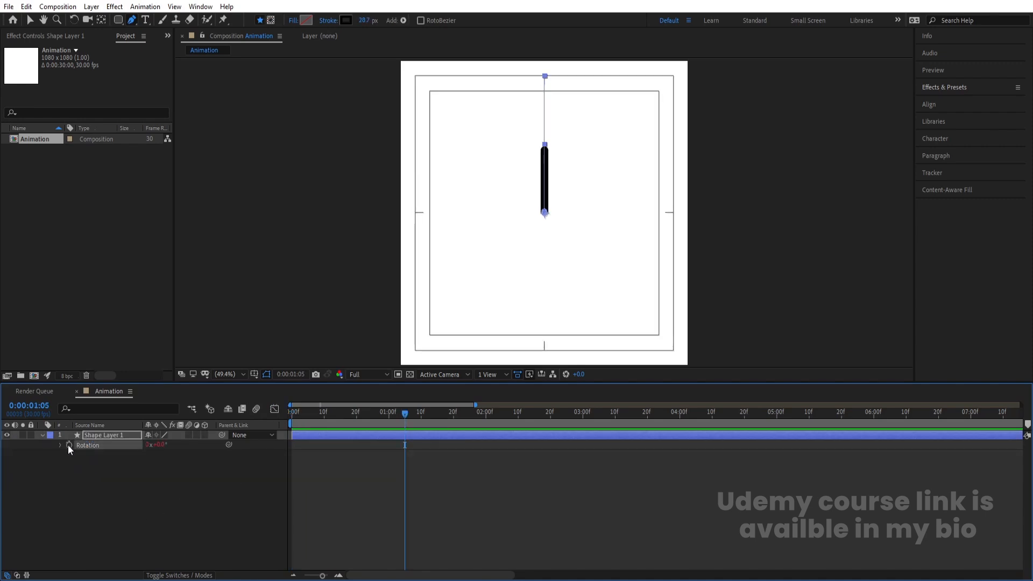
key(BackSpace)
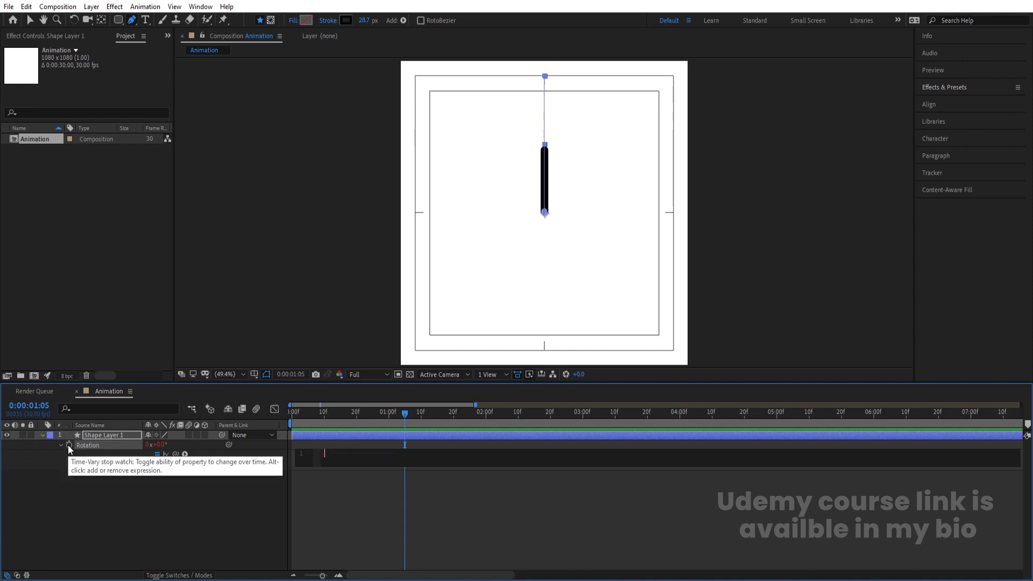
text([ro)
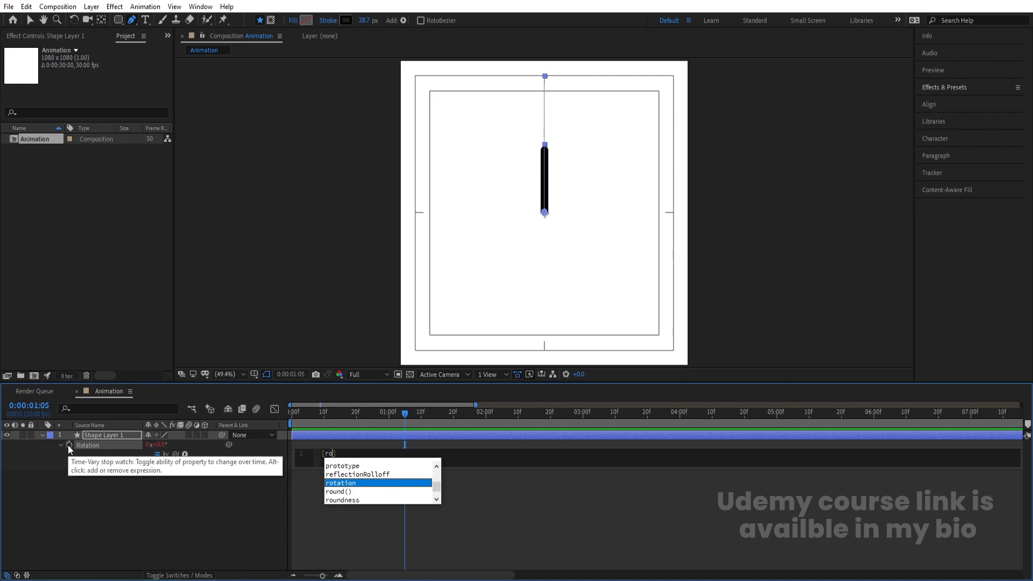
key(Return)
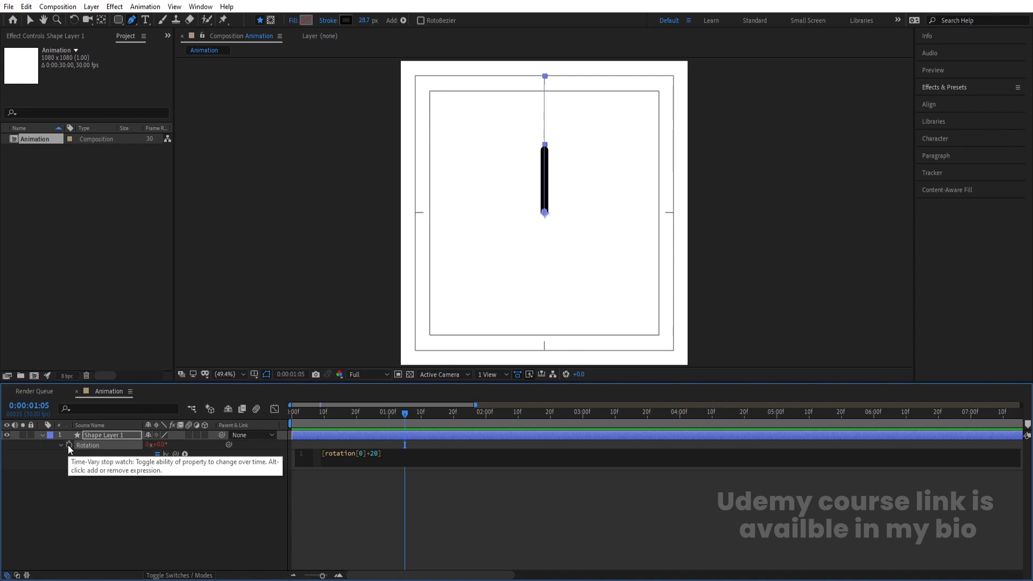
text(ndex)
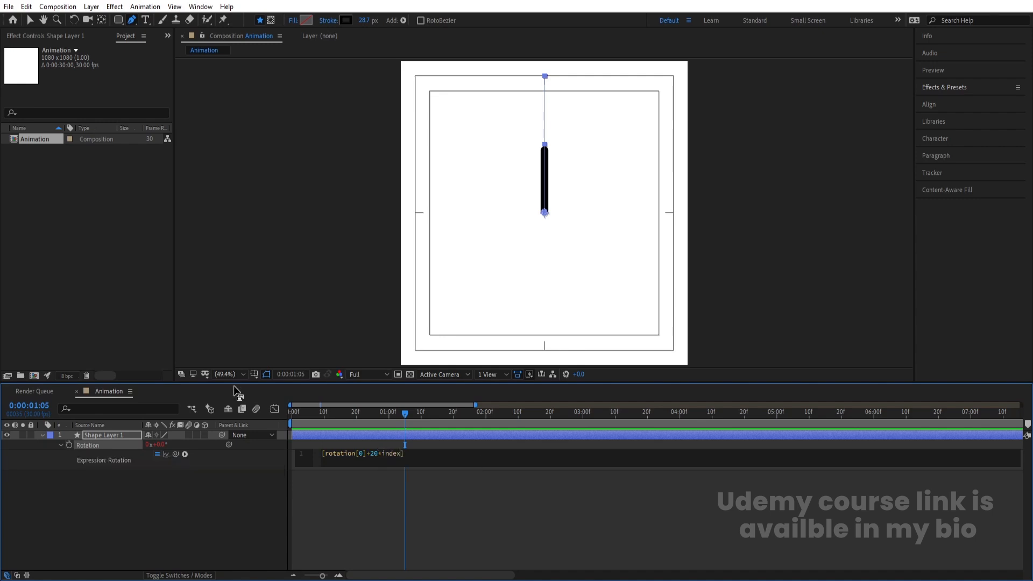
click(148, 502)
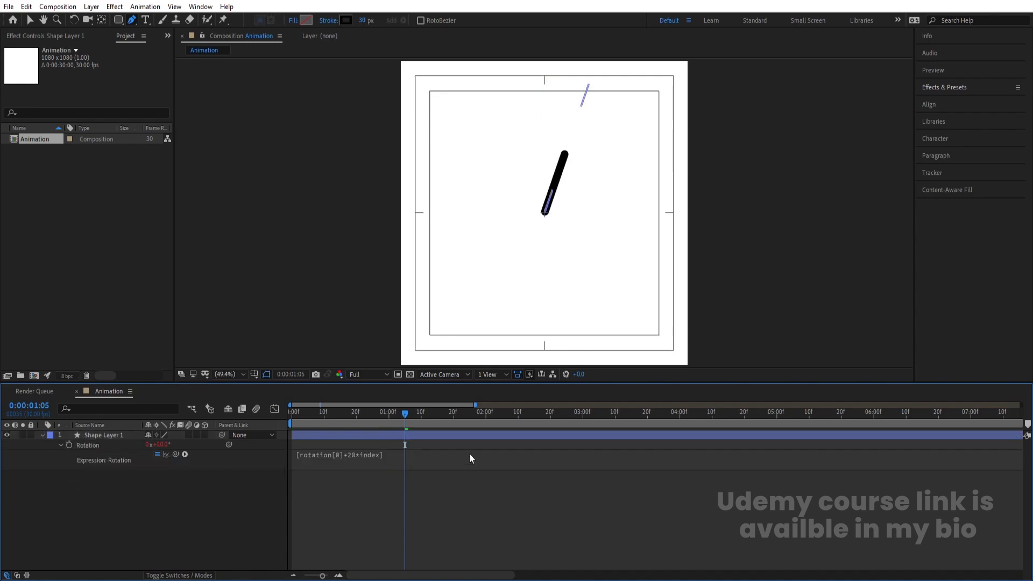
click(408, 454)
click(172, 489)
Step: Pre-compose Shape Layer 1 into a new composition named line01, moving all attributes into it
click(103, 437)
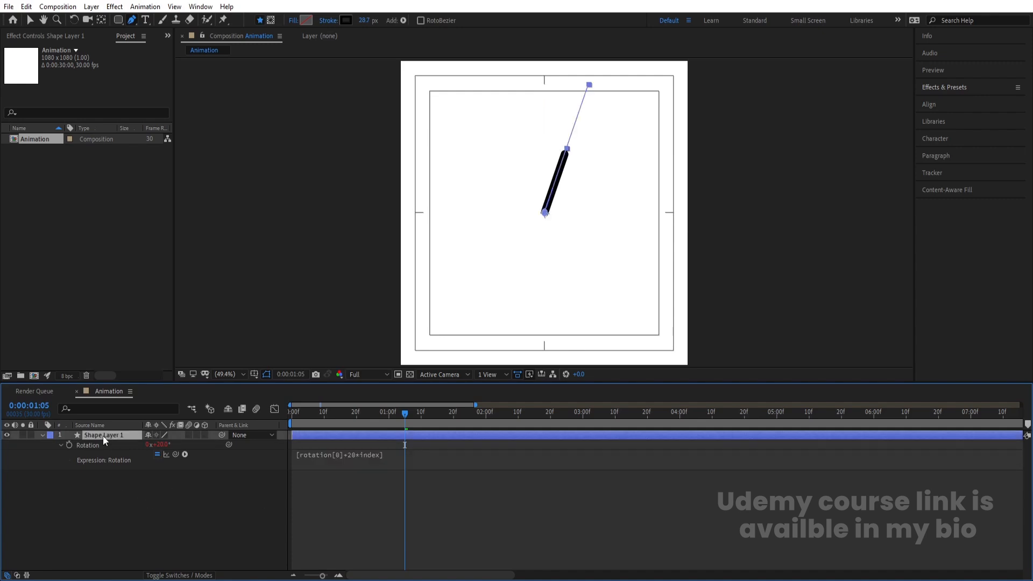
key(ctrl+shift+c)
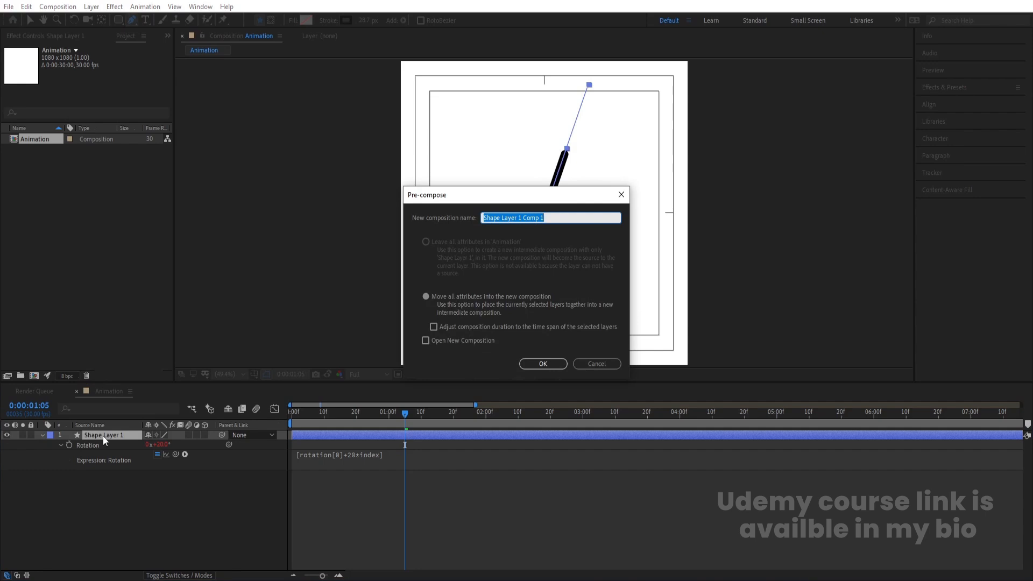
text(line01)
key(Return)
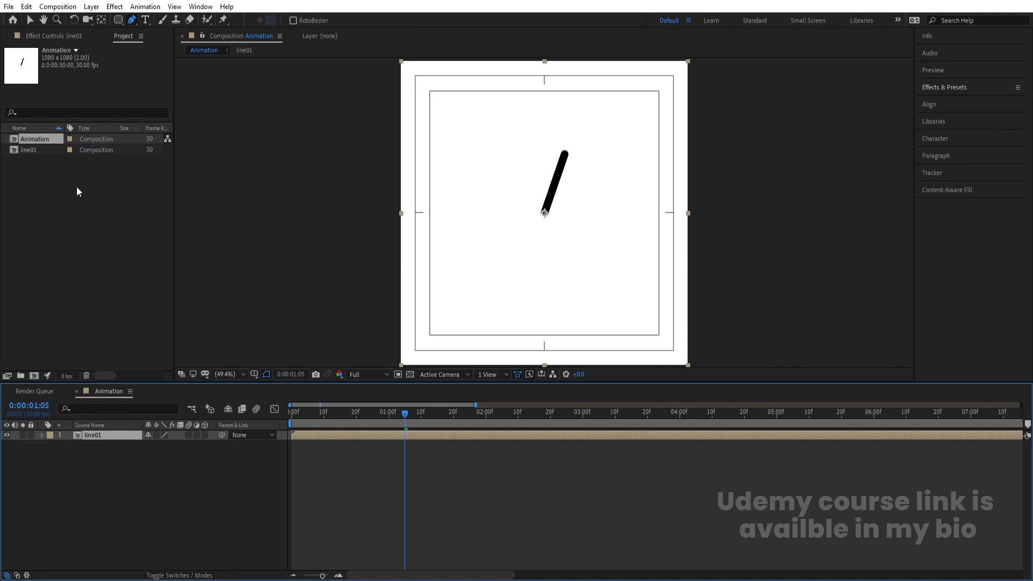
Step: Duplicate the line01 composition in the project as line02 and place the copy above line01 in the Animation timeline
click(33, 153)
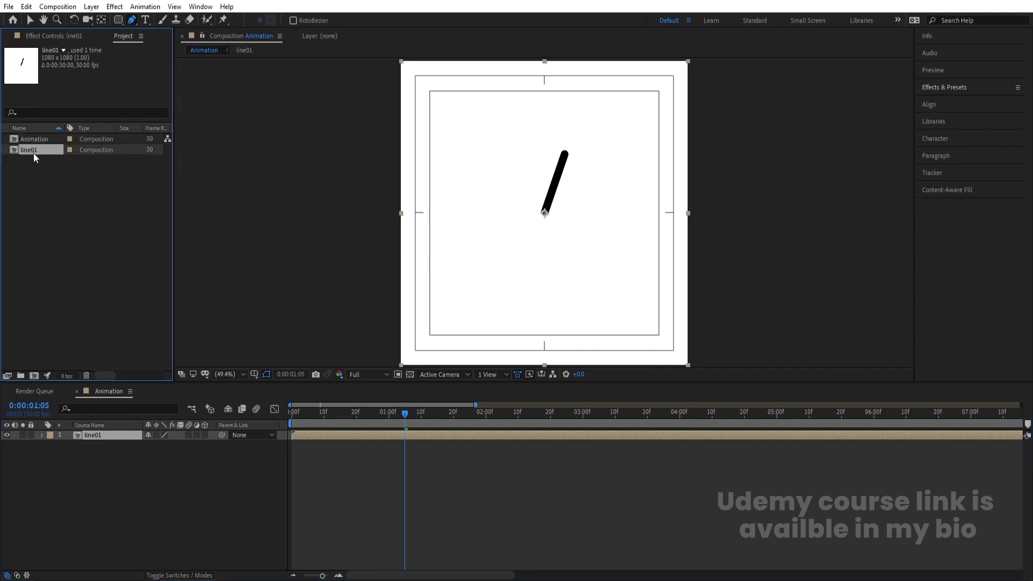
key(ctrl+d)
drag(53, 220, 79, 434)
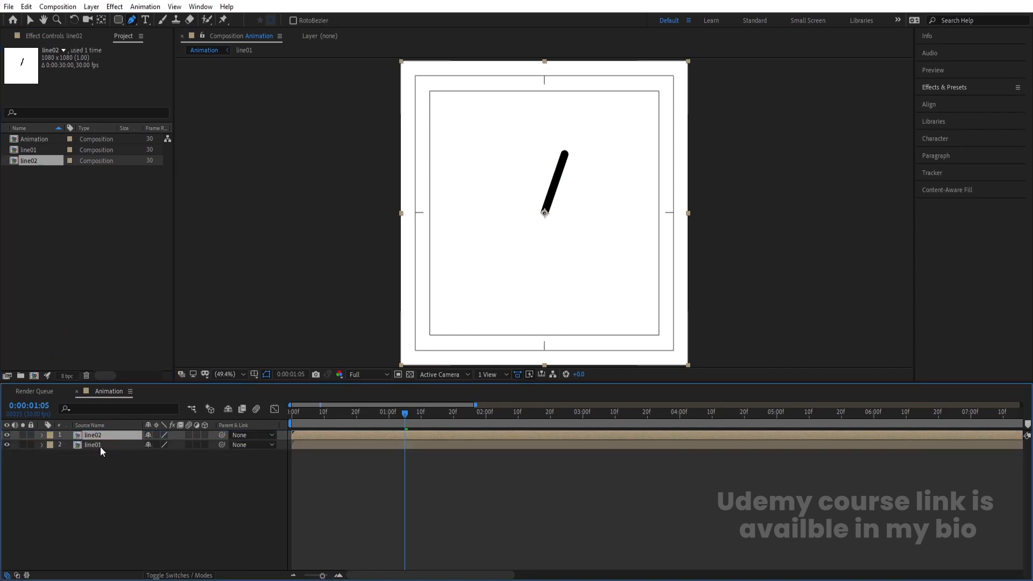
Step: Open line02 and set the shape's Stroke Width to 20 at its last keyframe, 0:00:01:22
double_click(85, 437)
click(100, 434)
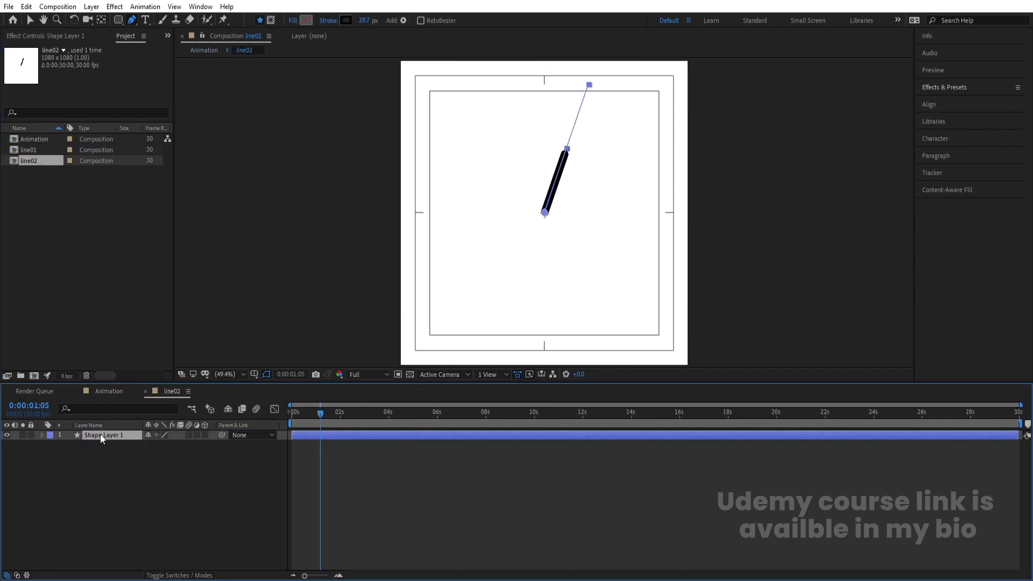
key(u)
key(k)
key(k)
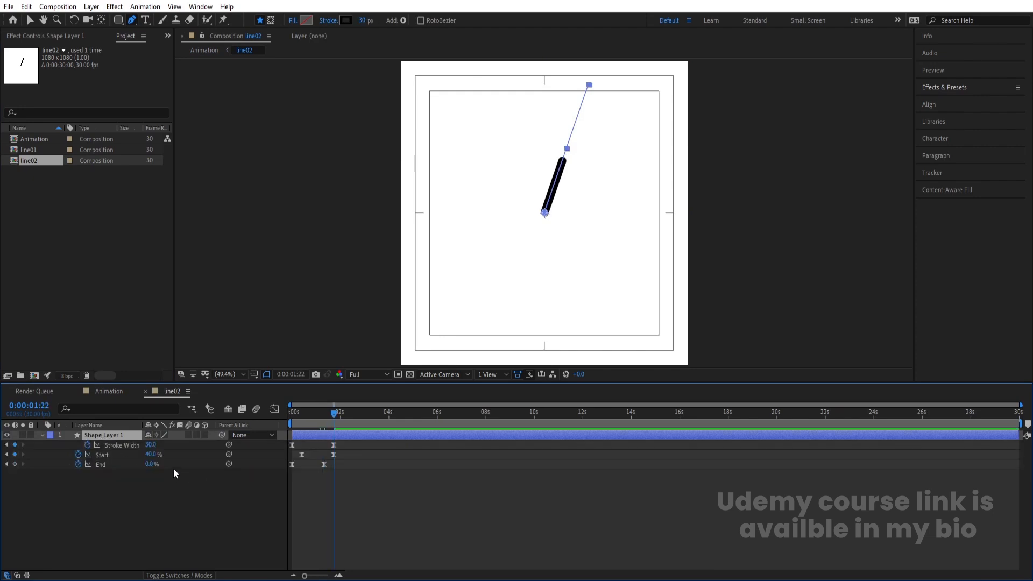
click(154, 443)
text(20)
key(Return)
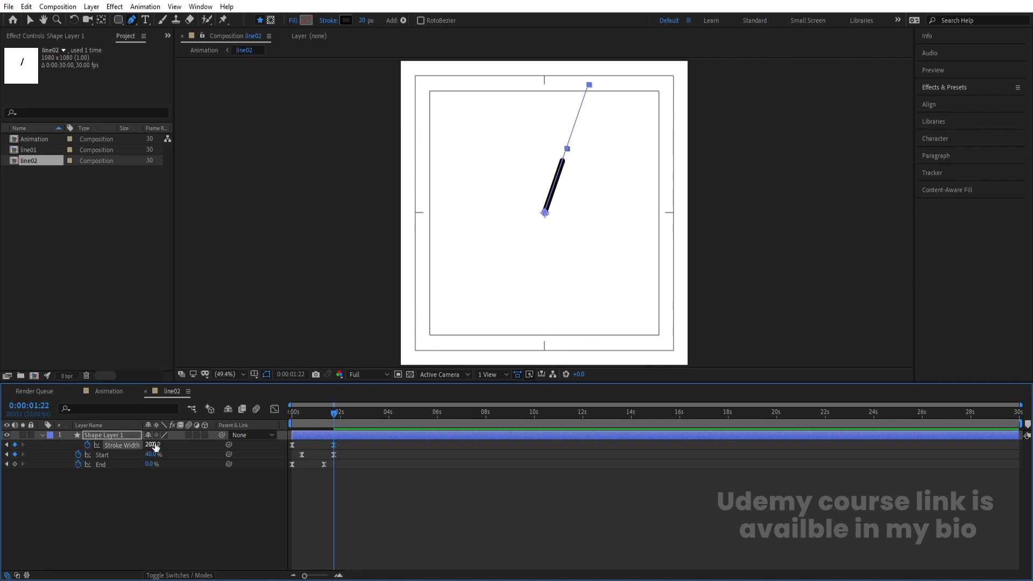
Step: Change the stroke color of the line in line02 to white, FFFFFF
click(106, 438)
click(347, 20)
drag(177, 325, 70, 152)
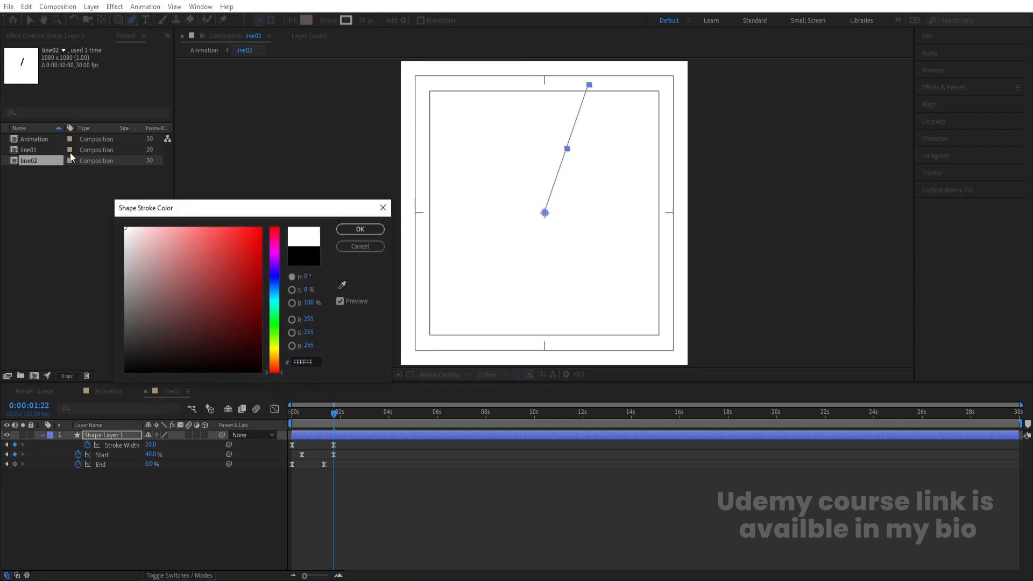
key(Return)
Step: Set the background color of the line02 composition to black
click(137, 499)
key(ctrl+k)
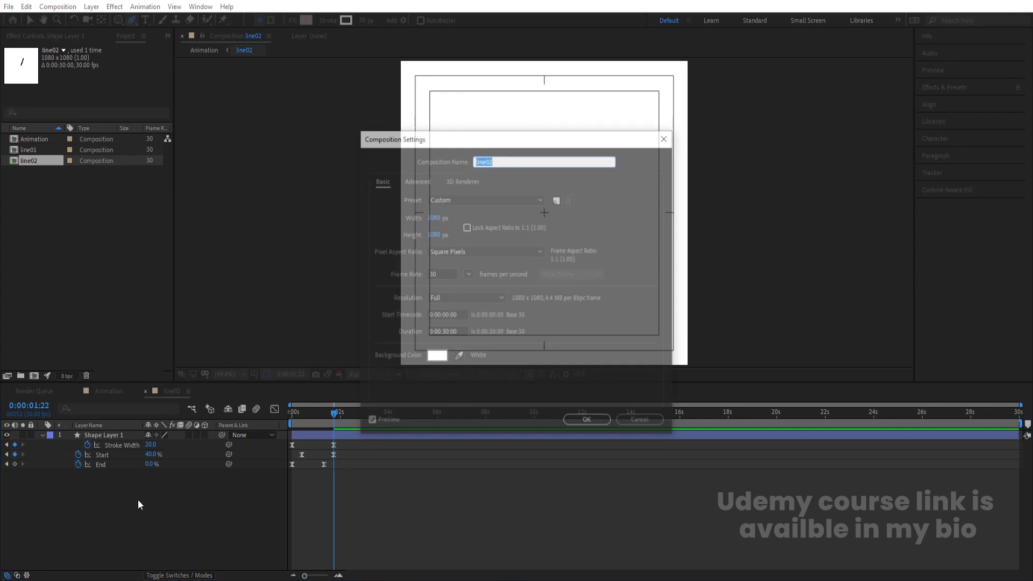
click(444, 362)
drag(161, 332, 73, 425)
key(Return)
key(Return)
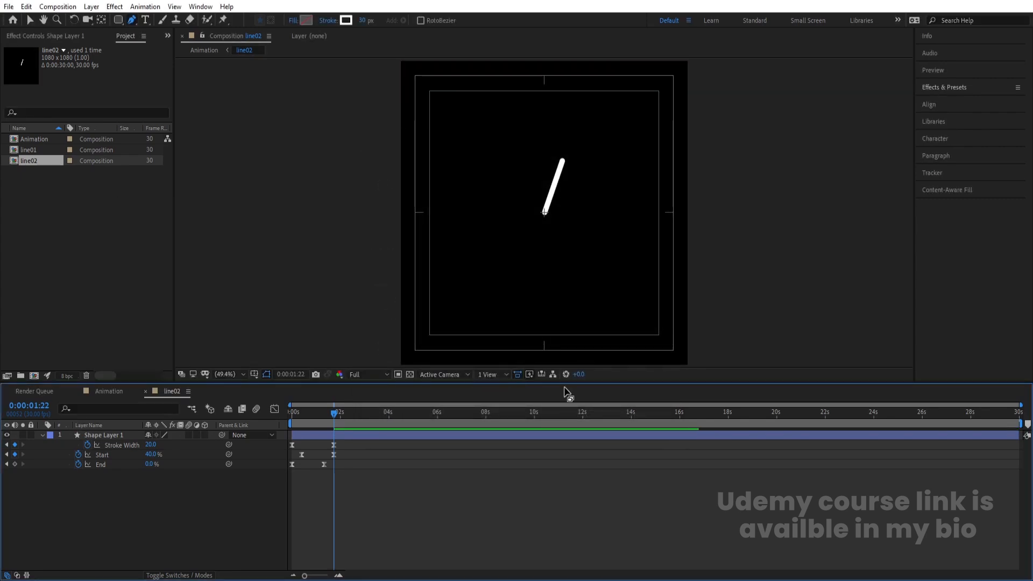
Step: Return to the Animation composition and preview both line layers together from the first frame
click(116, 391)
click(134, 437)
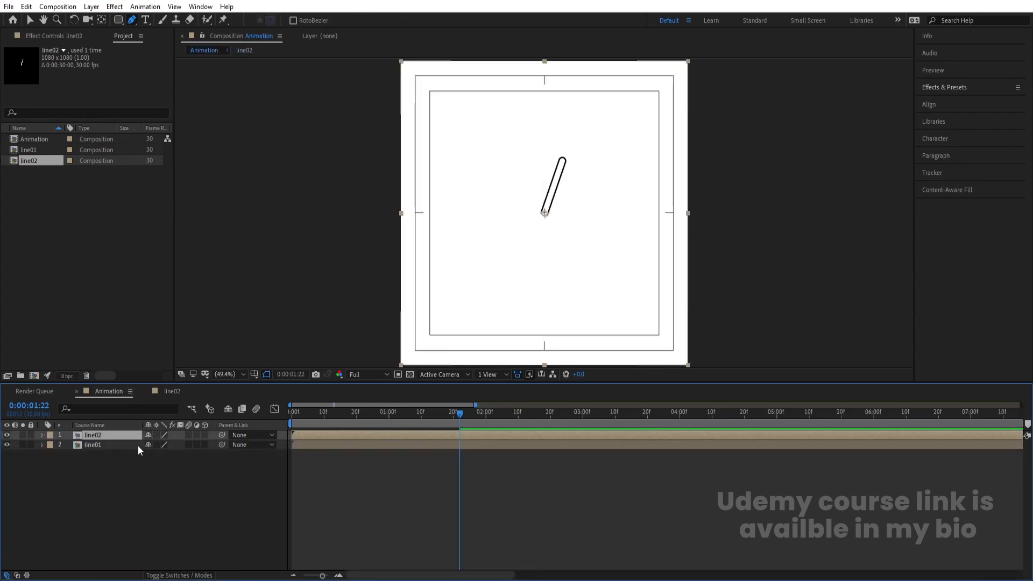
click(289, 413)
key(space)
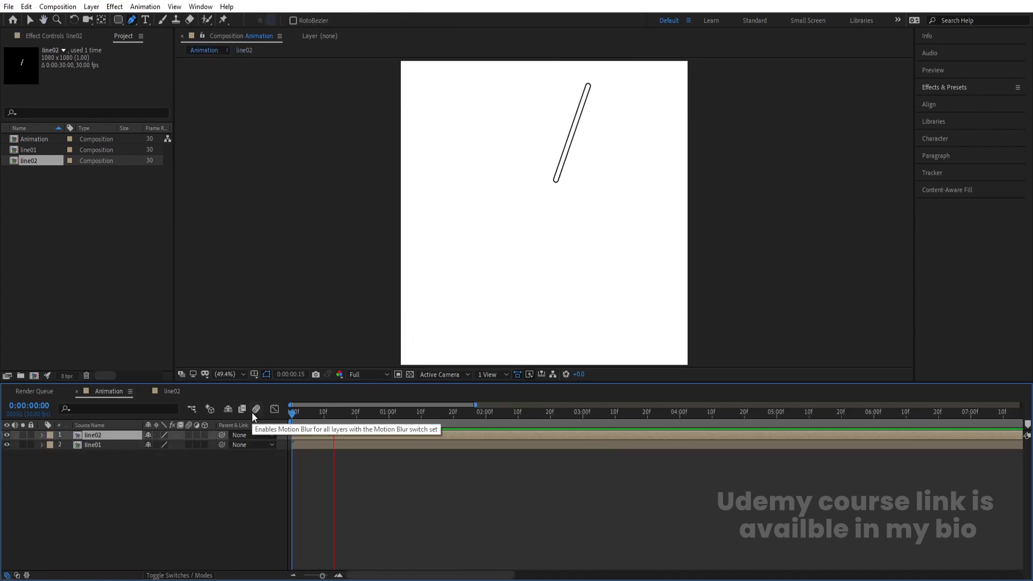
key(space)
key(space)
key(space)
click(215, 473)
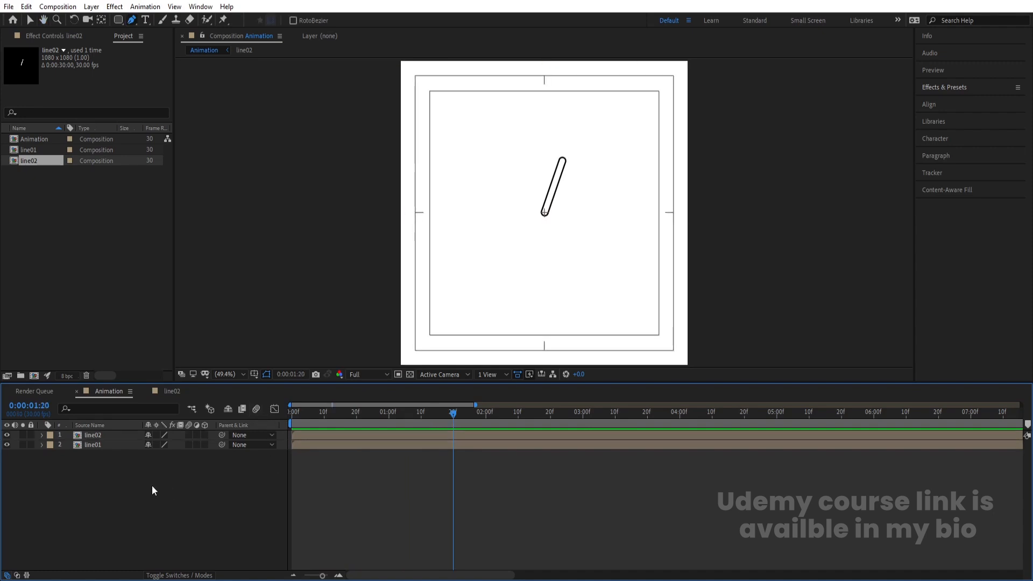
Step: Open the line01 composition, order its timeline before line02, and reveal the Rotation of Shape Layer 1
click(90, 444)
double_click(91, 444)
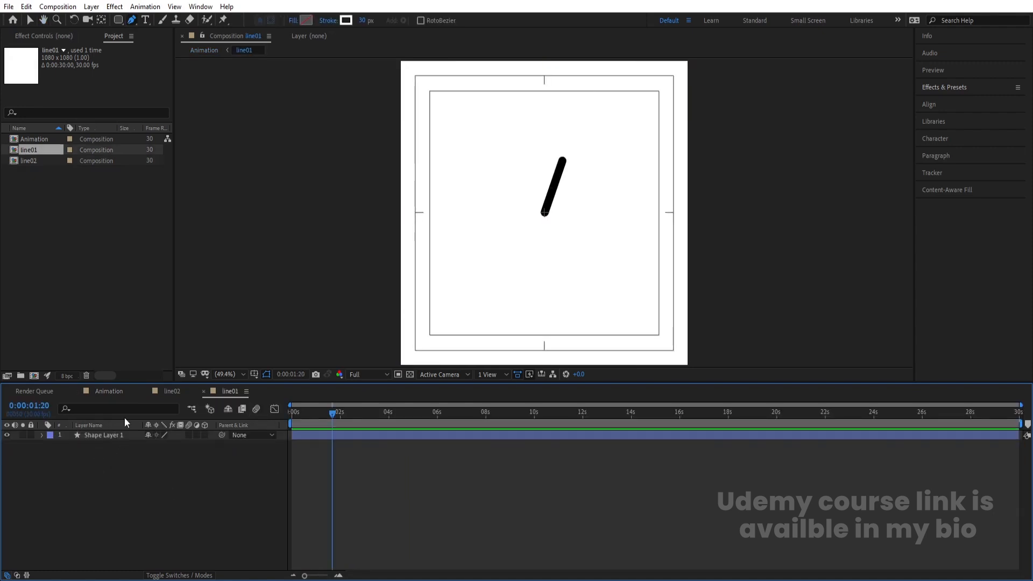
click(168, 390)
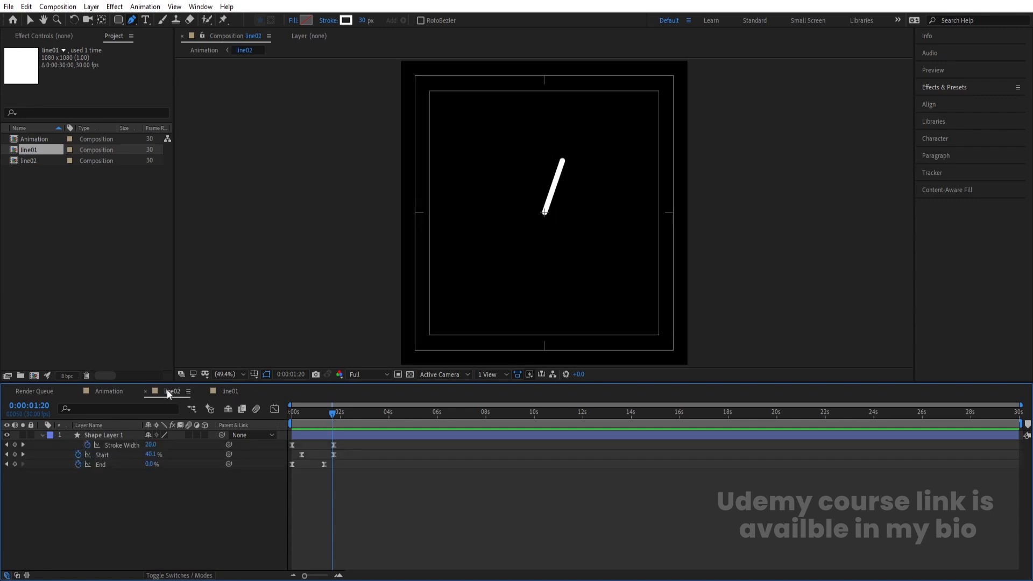
click(170, 391)
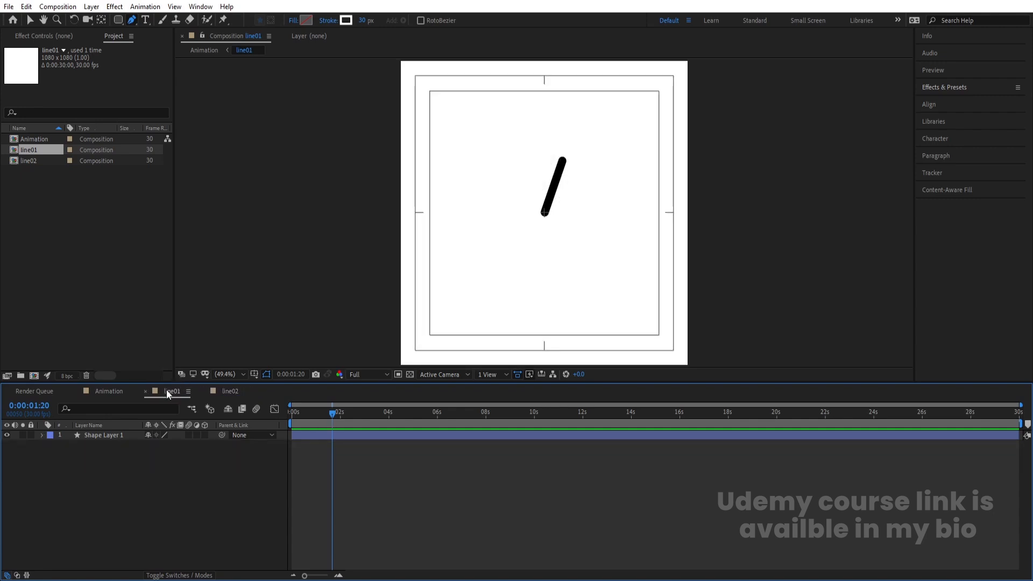
click(91, 435)
key(r)
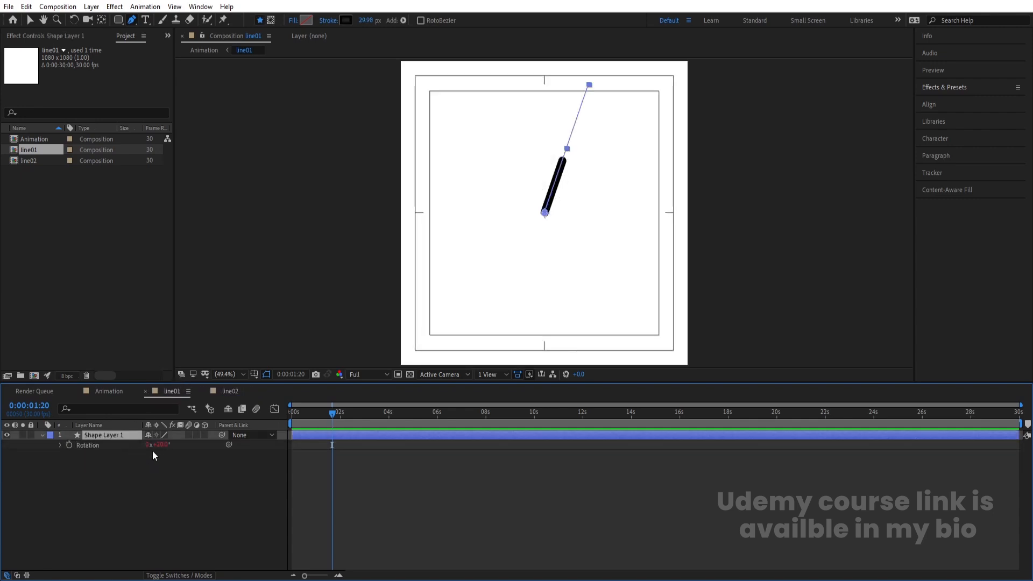
click(60, 444)
click(59, 444)
Step: Duplicate the shape layer in line01 up to Shape Layer 18 to form a full radial burst, and preview it from the start
key(ctrl+d)
key(ctrl+d)
key(ctrl+d)
key(ctrl+d)
key(ctrl+d)
key(ctrl+d)
key(ctrl+d)
key(ctrl+d)
key(ctrl+d)
key(ctrl+d)
key(ctrl+d)
key(ctrl+d)
key(ctrl+d)
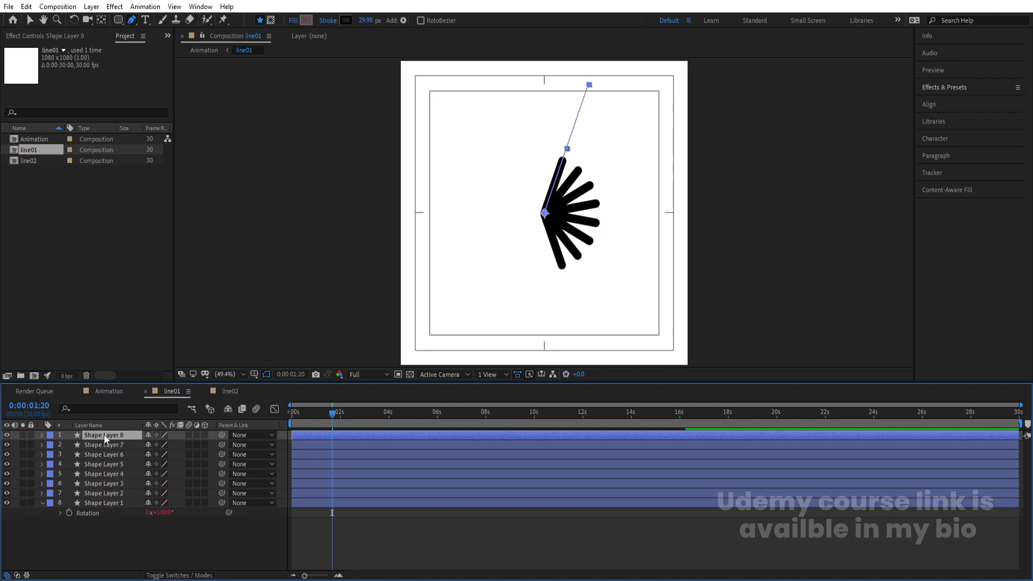
key(ctrl+d)
key(ctrl+d)
key(ctrl+d)
key(ctrl+d)
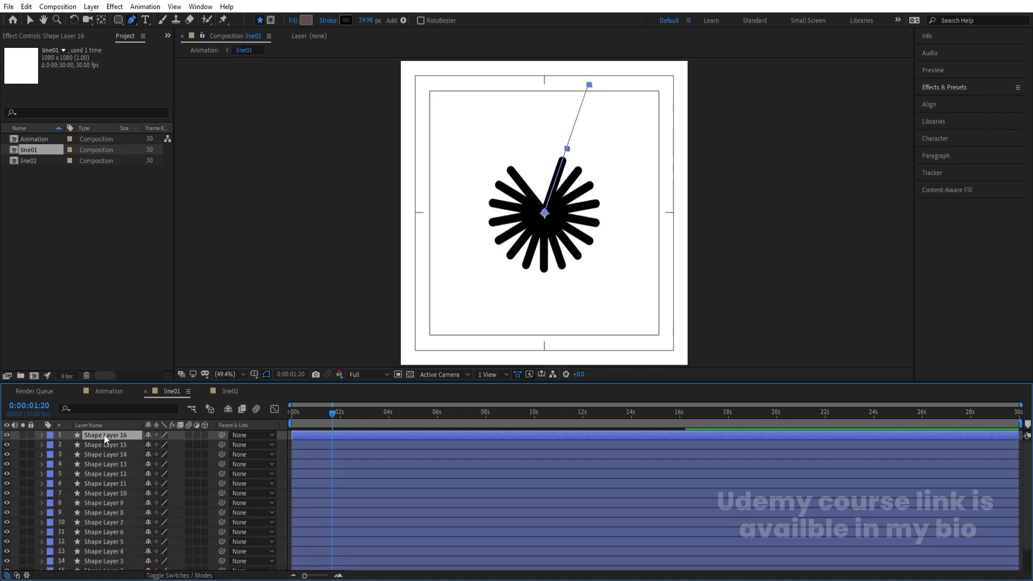
drag(332, 414, 267, 419)
key(space)
key(space)
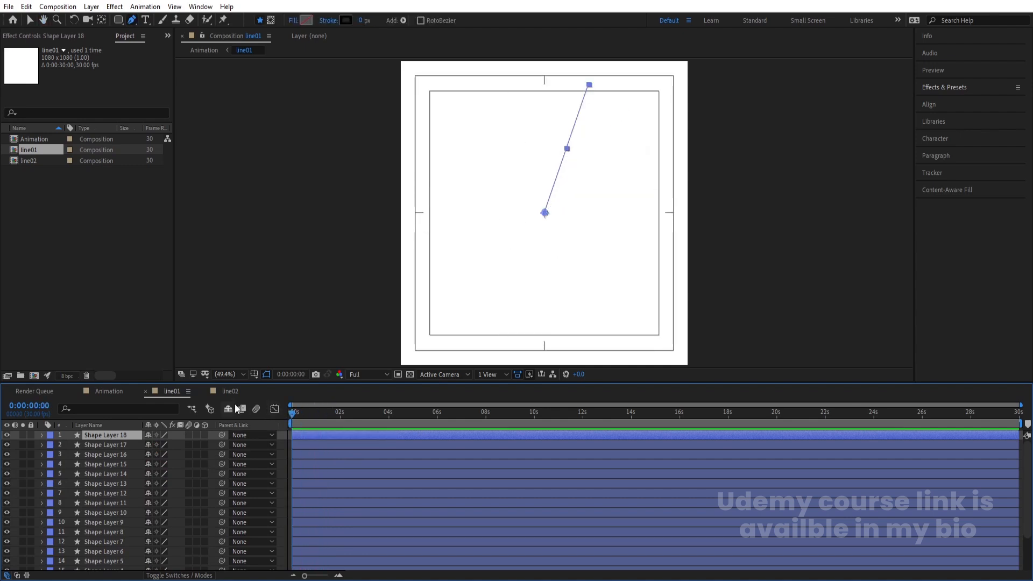
Step: Duplicate Shape Layer 1 in line02 up to Shape Layer 18, and return to line01 at the first frame
click(230, 391)
click(101, 436)
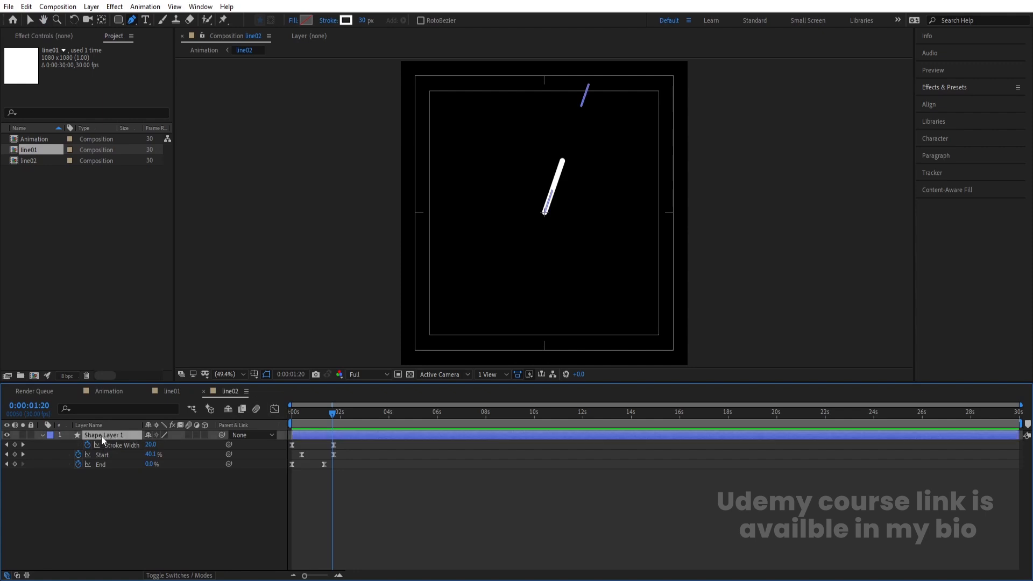
key(ctrl+d)
key(ctrl+d)
key(ctrl+d)
key(ctrl+d)
key(ctrl+d)
key(ctrl+d)
key(ctrl+d)
key(ctrl+d)
key(ctrl+d)
key(ctrl+d)
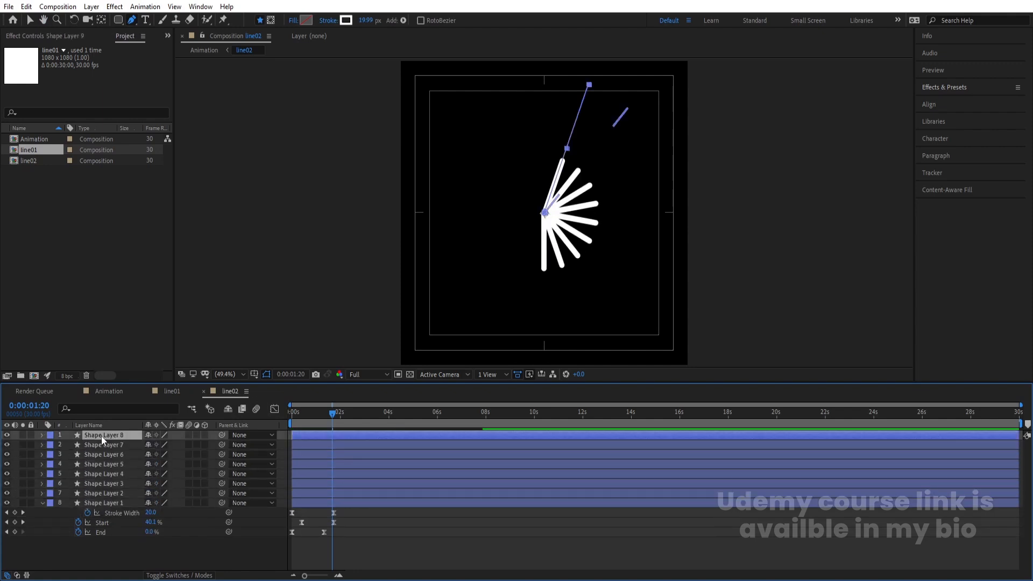
key(ctrl+d)
key(ctrl+d)
key(ctrl+d)
key(ctrl+d)
key(ctrl+d)
key(ctrl+d)
key(ctrl+d)
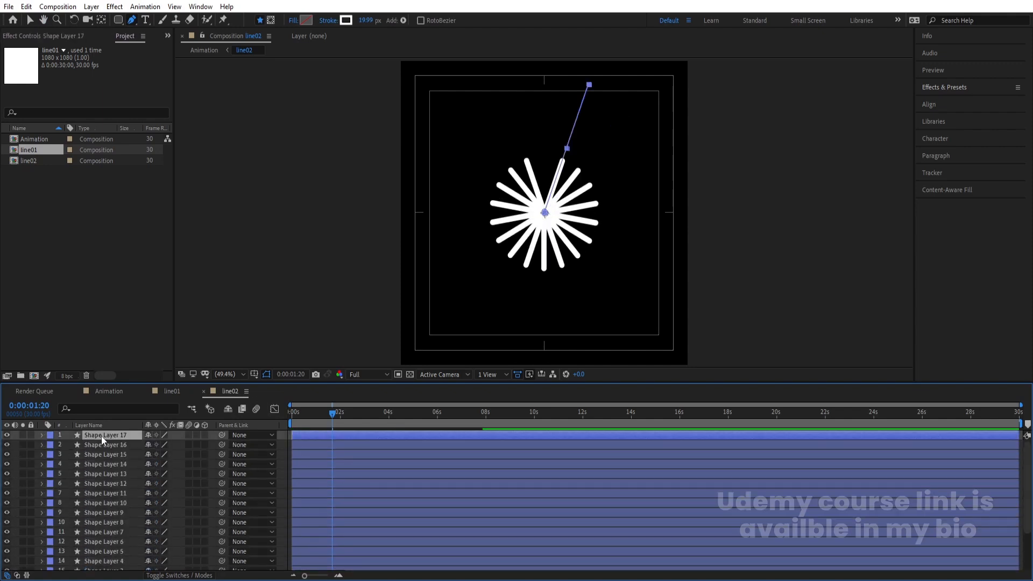
key(Home)
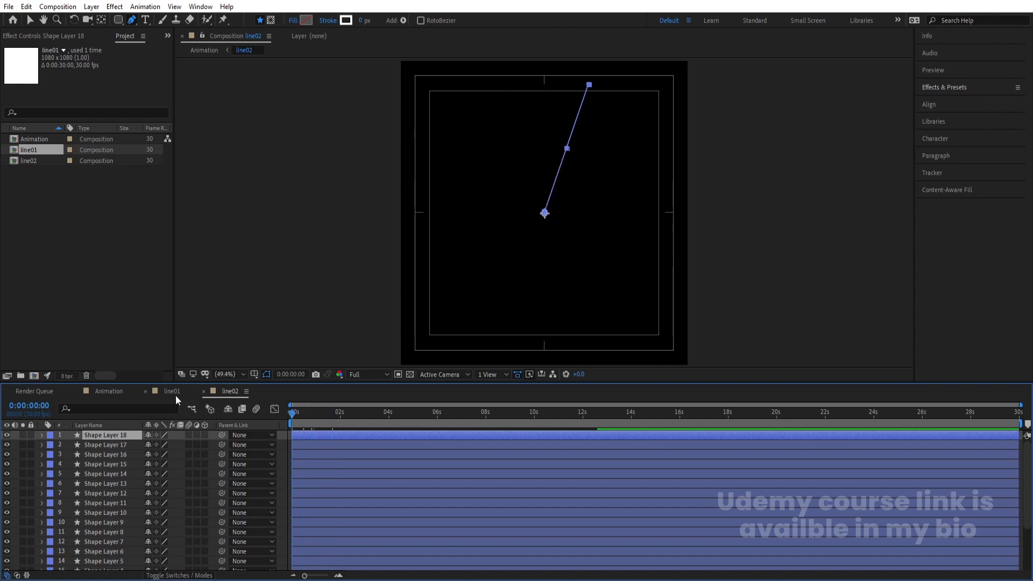
click(175, 394)
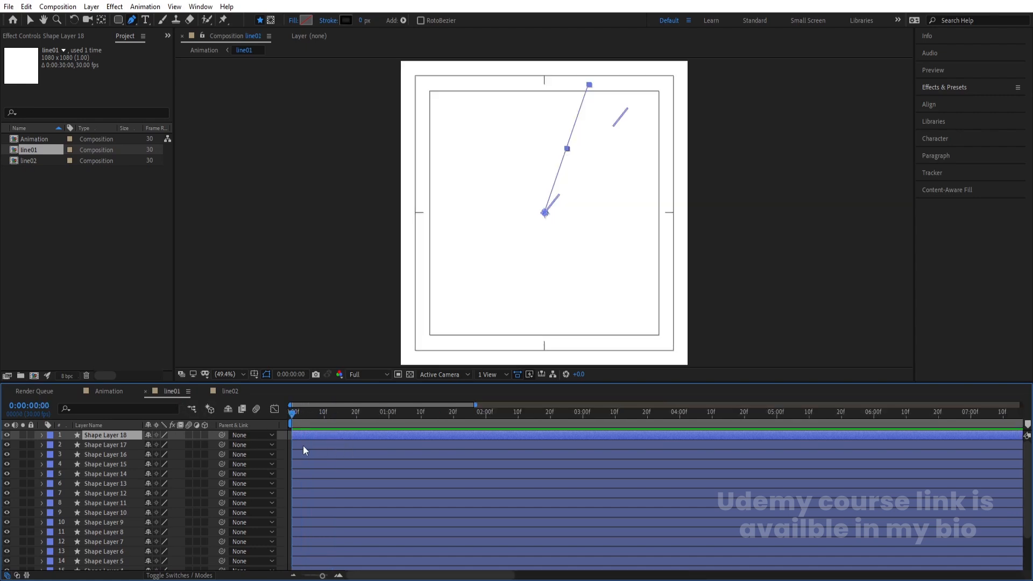
Step: Trim all 18 shape layers of line01 to end at frame 0:00:00:01 and stagger them with Sequence Layers
key(Page_Down)
key(ctrl+a)
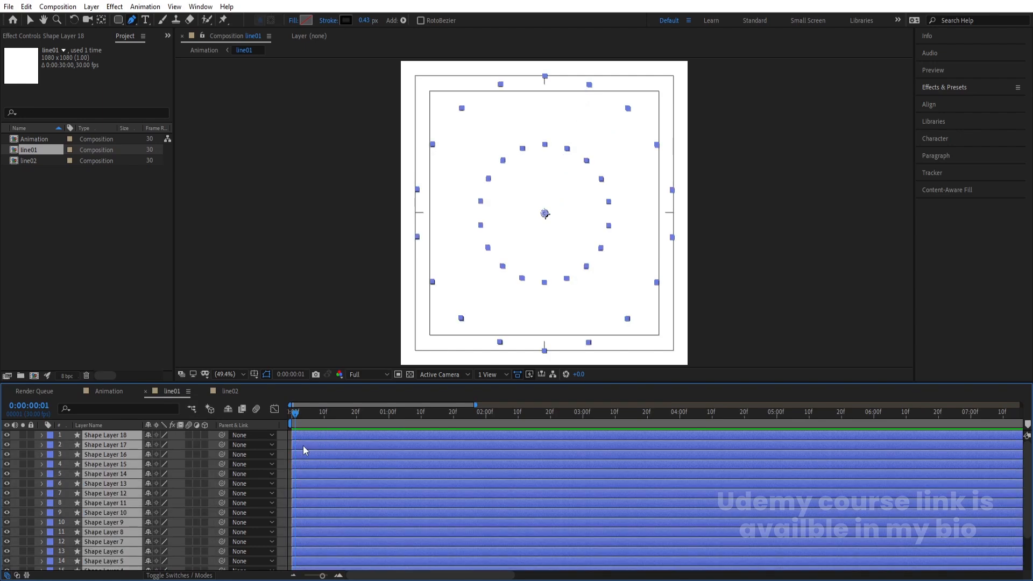
key(alt+bracketright)
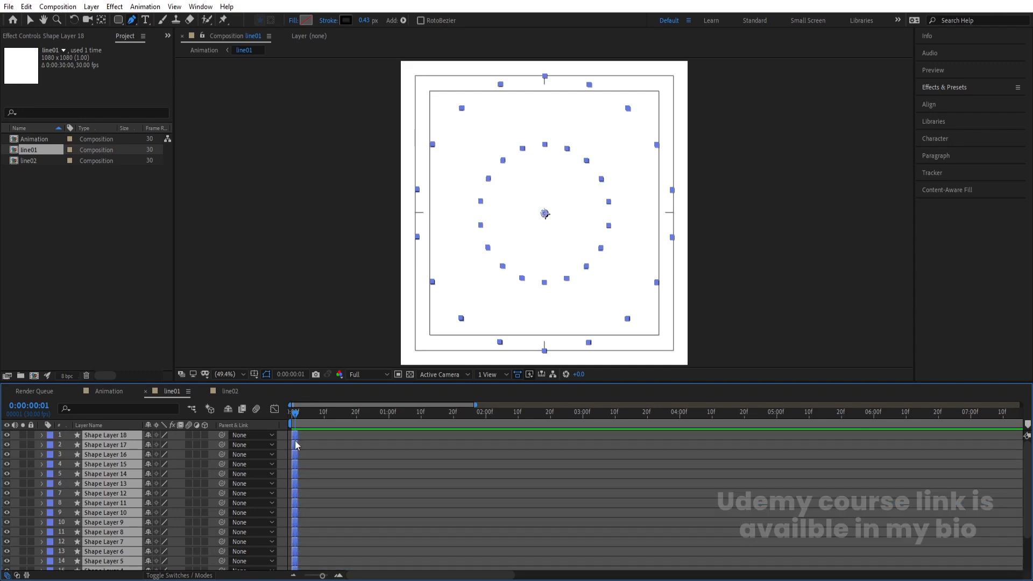
right_click(296, 444)
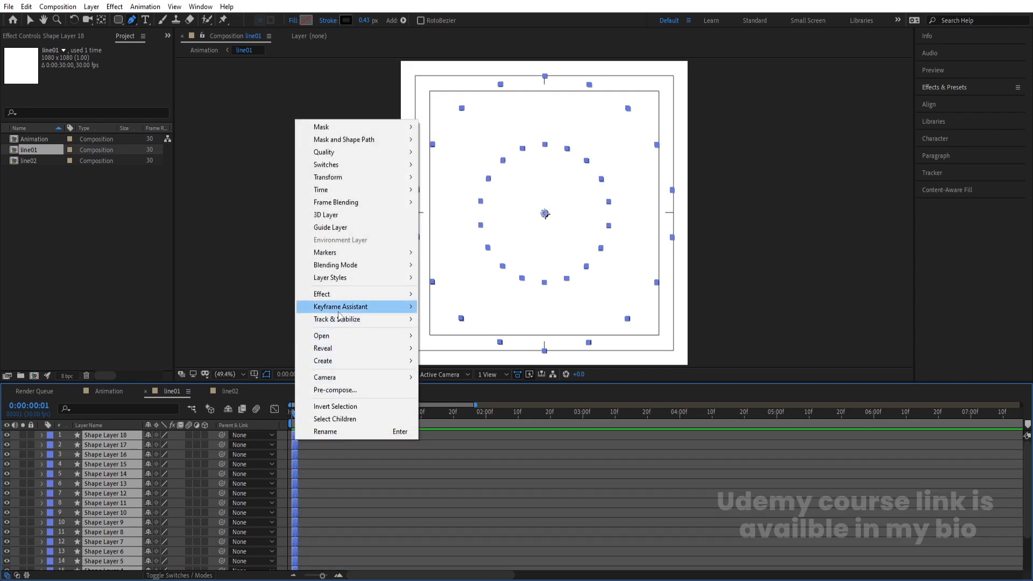
mouse_move(376, 306)
click(498, 412)
click(533, 322)
Step: Extend the staggered line01 layers to the end of the 30-second timeline and preview the radial burst
key(minus)
key(minus)
key(minus)
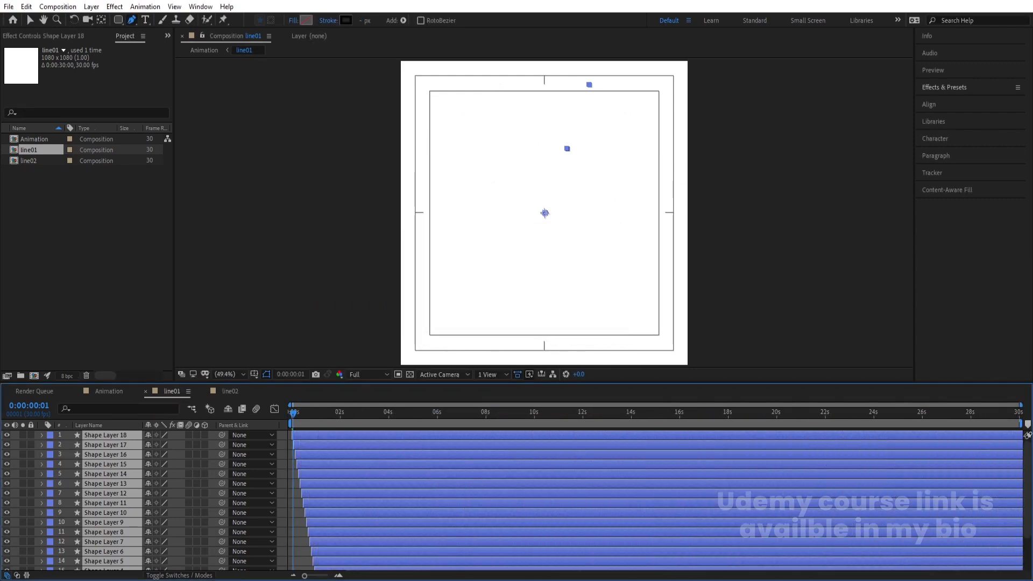
key(space)
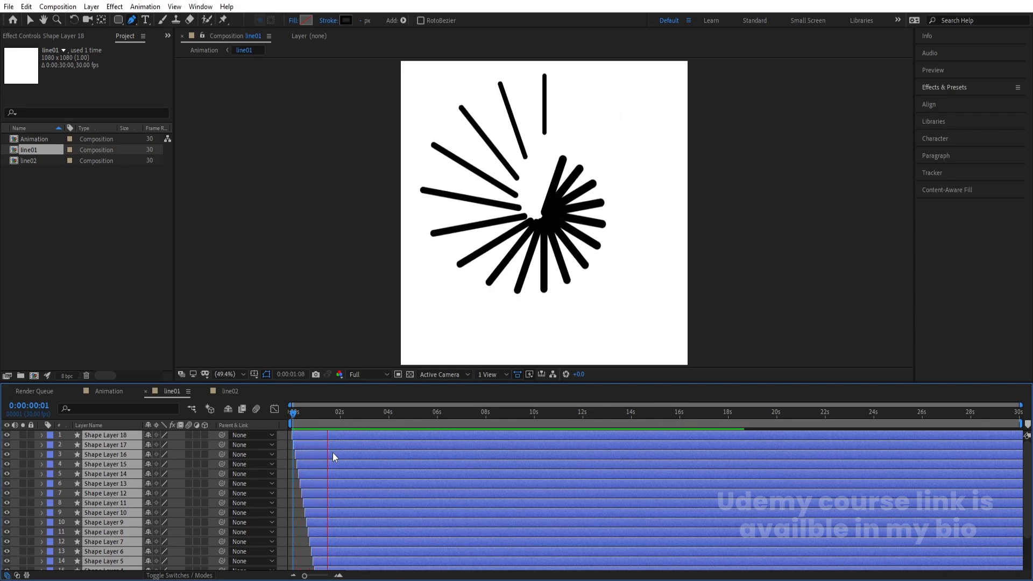
key(space)
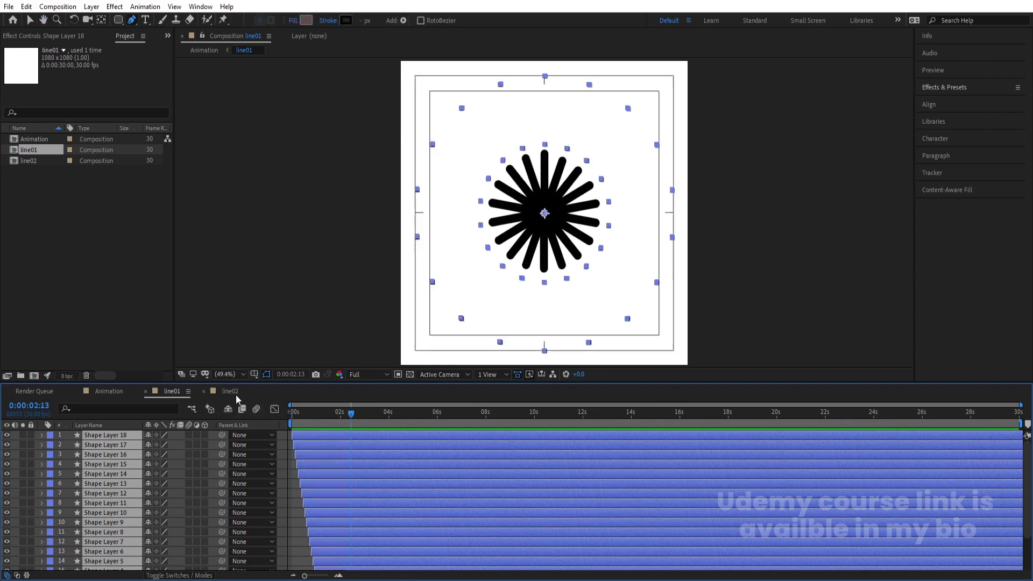
Step: In line02, trim all 18 shape layers to end at frame 0:00:00:01 and stagger them with Sequence Layers
click(236, 393)
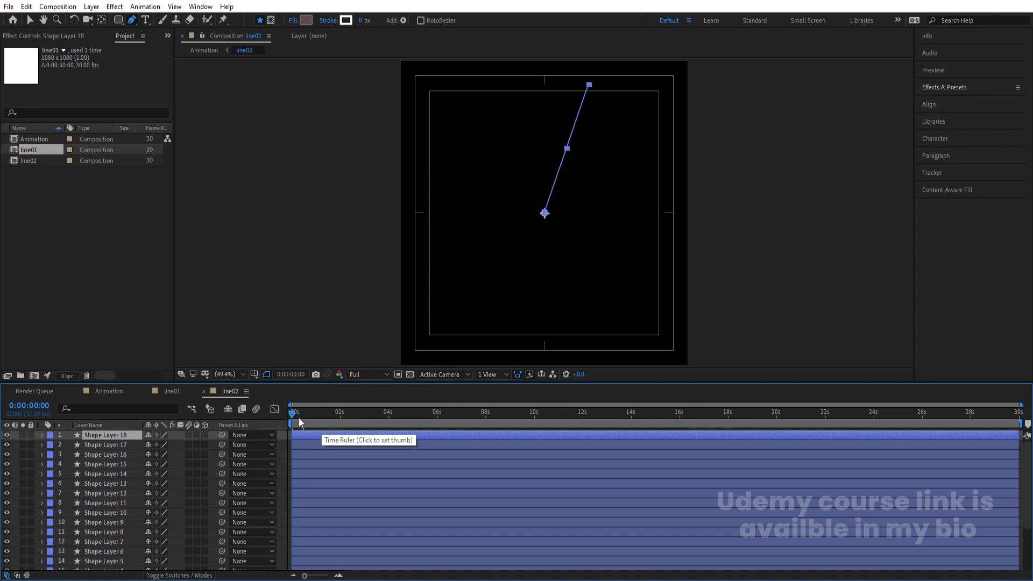
key(Page_Down)
key(ctrl+a)
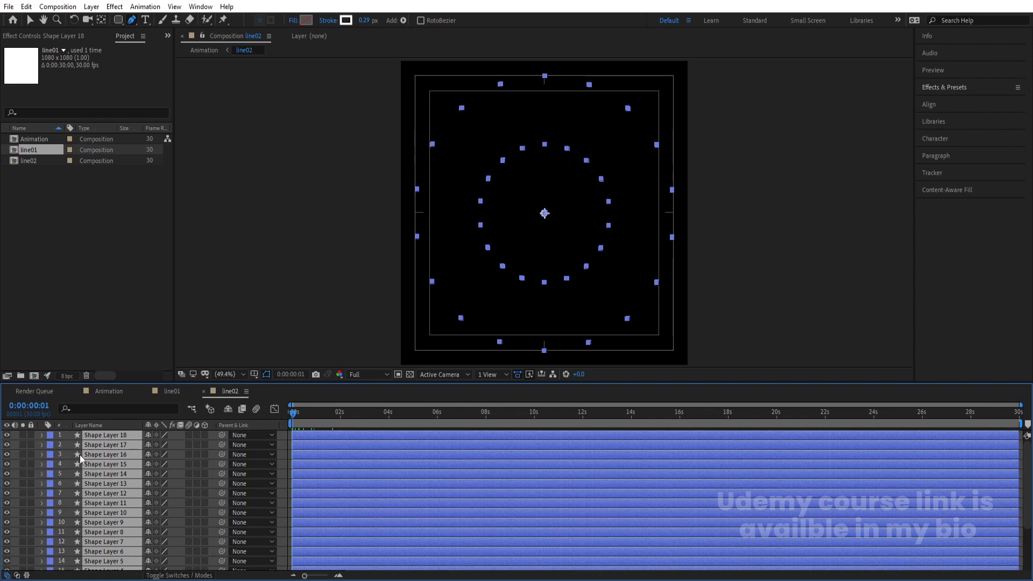
key(alt+bracketright)
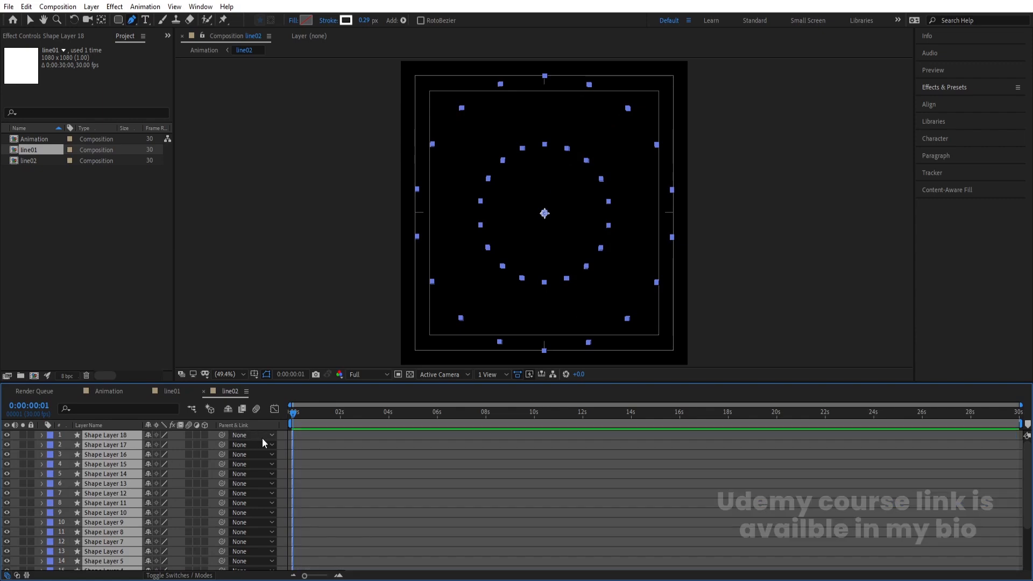
right_click(288, 435)
mouse_move(355, 302)
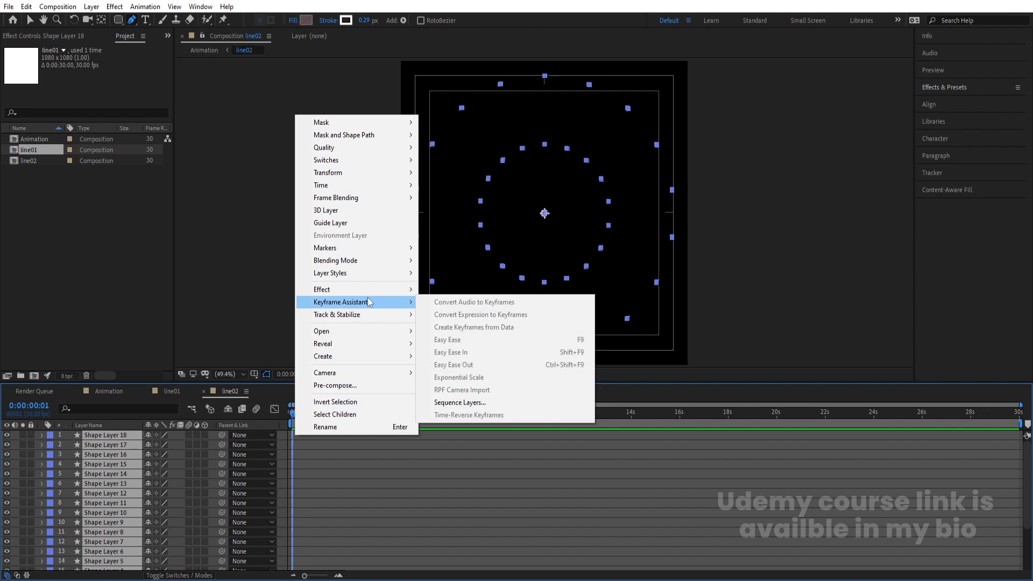
click(476, 402)
click(525, 323)
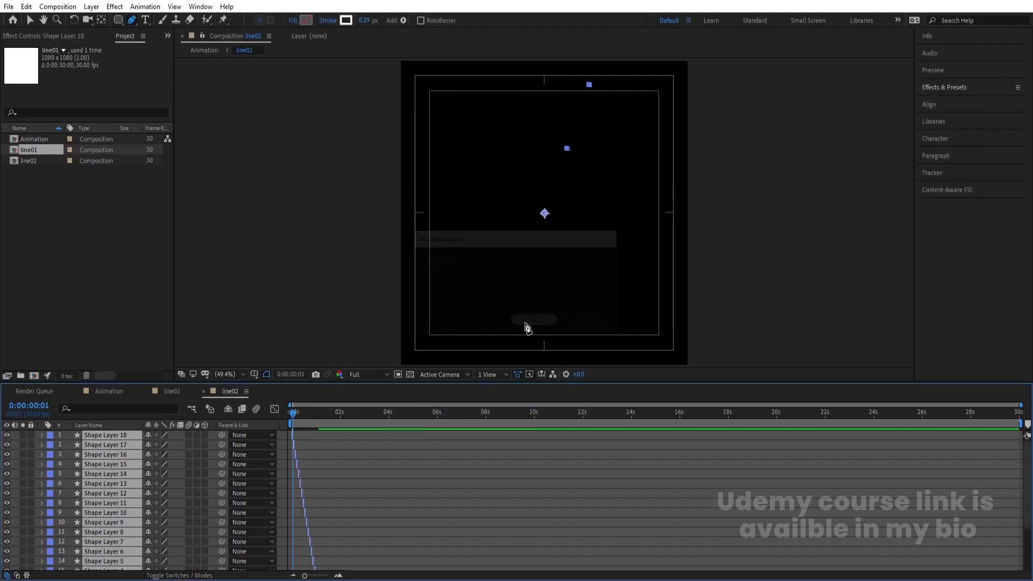
Step: Extend the staggered line02 layers to the end of the 30-second timeline and preview the white burst
drag(291, 433, 505, 444)
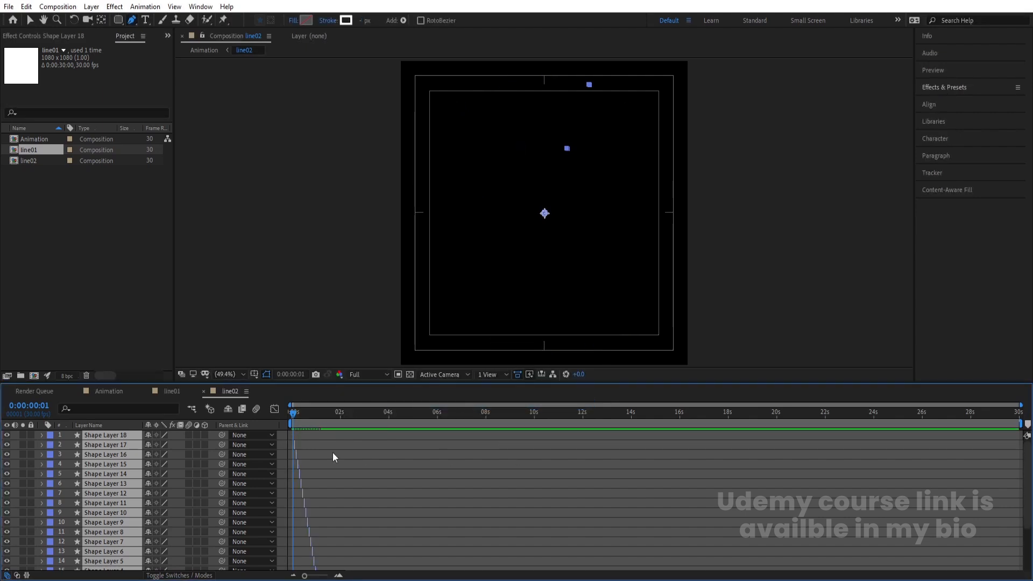
drag(294, 436, 1019, 445)
key(space)
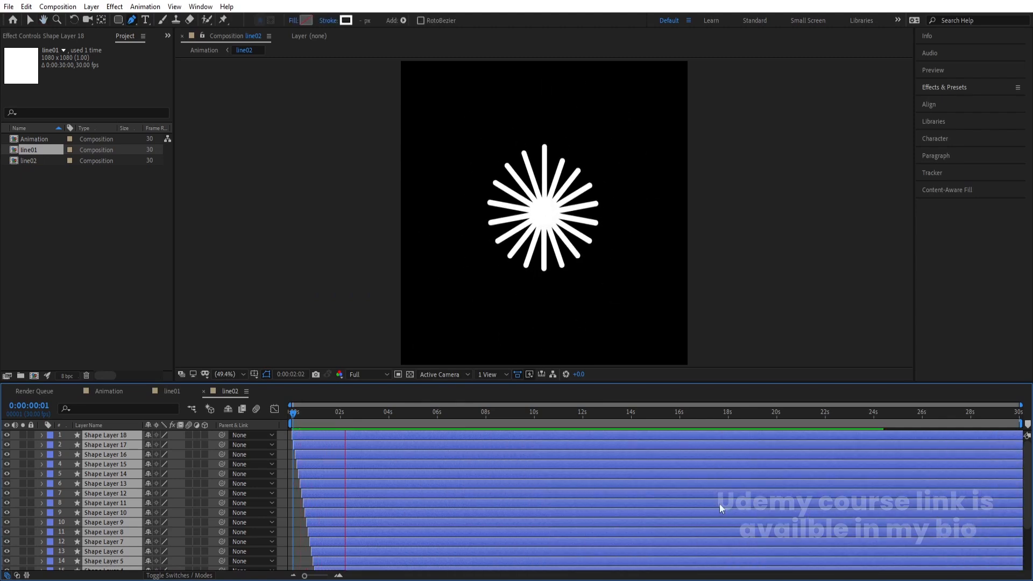
key(space)
Step: In the Animation composition, shift the line02 layer to start at 0:00:00:05 and preview the offset against line01
click(127, 394)
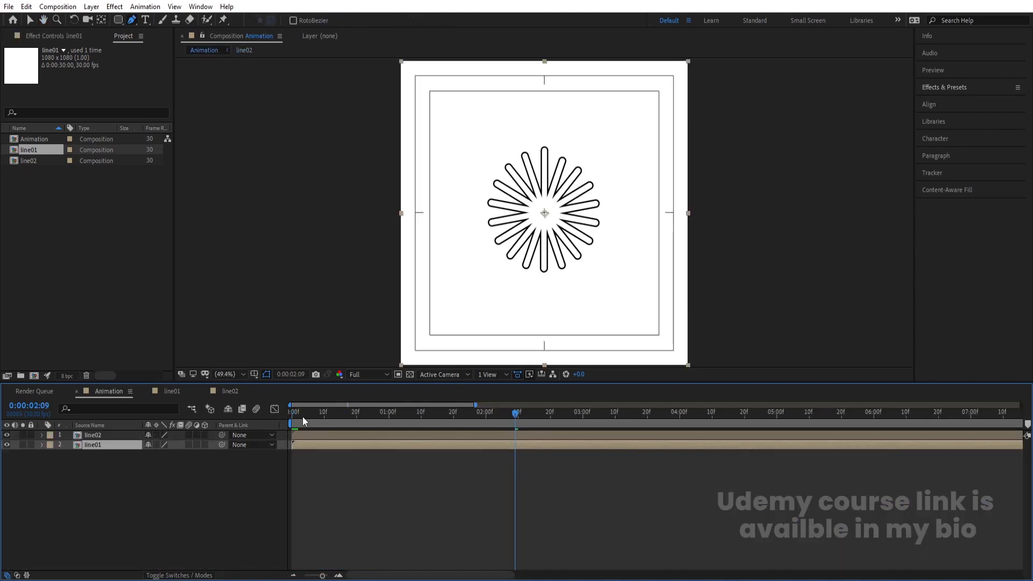
drag(301, 416, 257, 427)
key(=)
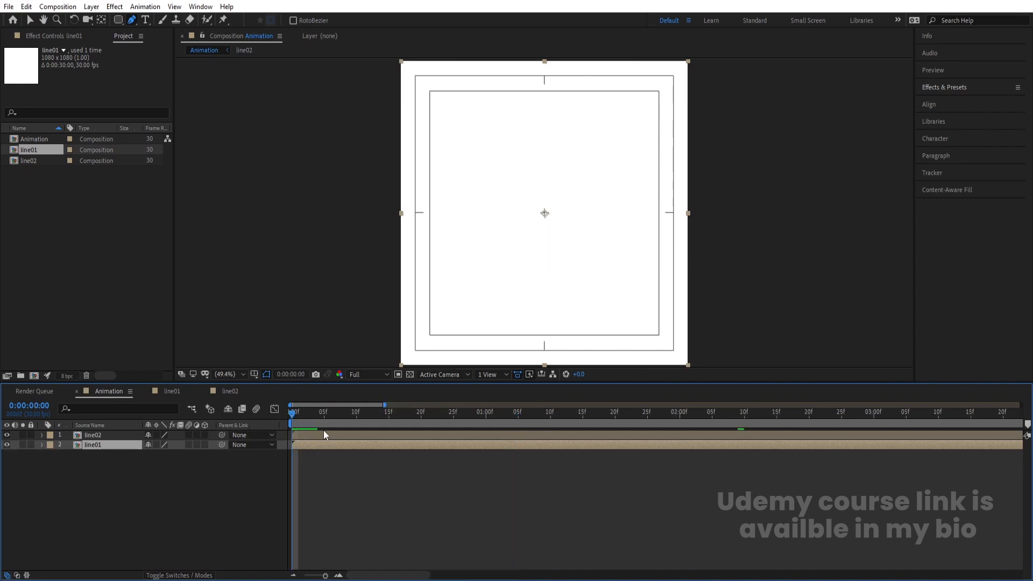
key(=)
click(355, 414)
click(358, 435)
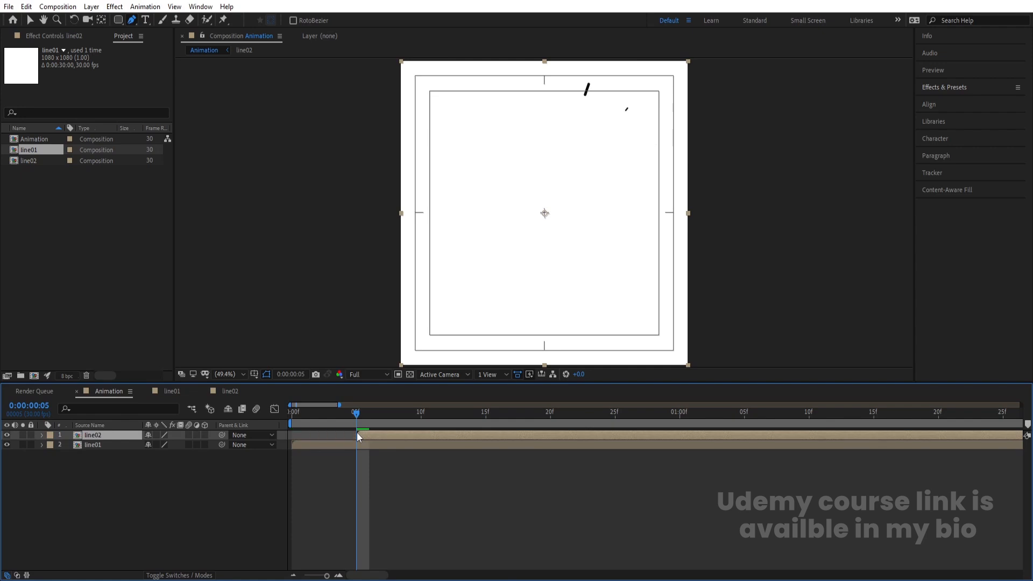
key(minus)
key(minus)
key(minus)
key(space)
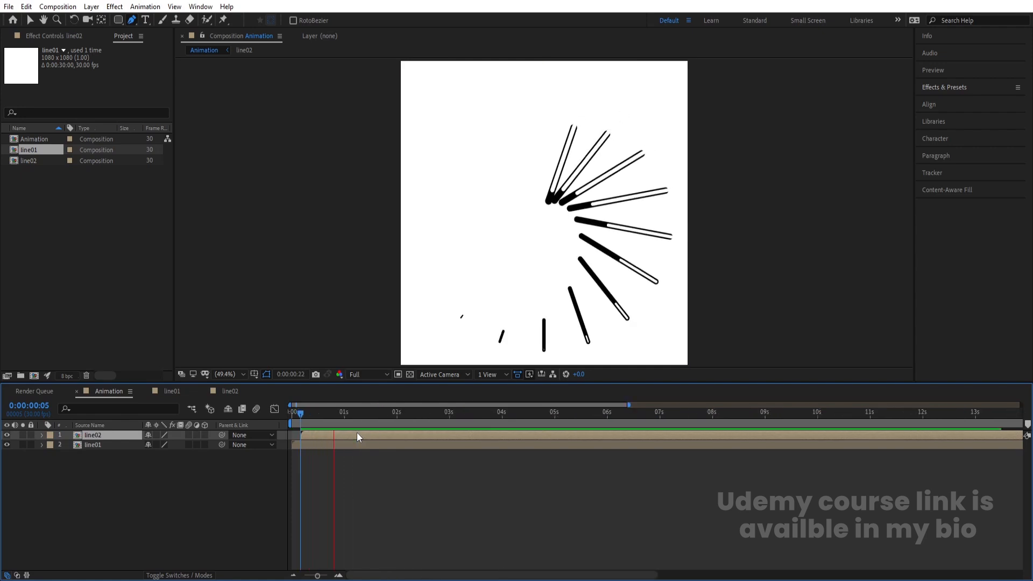
key(space)
Step: Pre-compose the line01 and line02 layers into a single composition named Lines
click(142, 487)
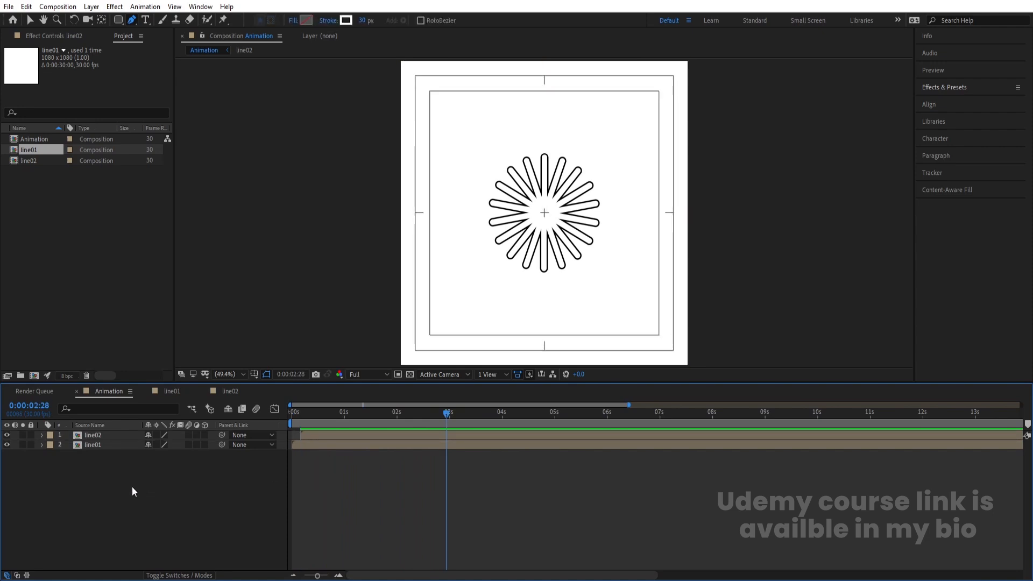
drag(132, 486, 76, 437)
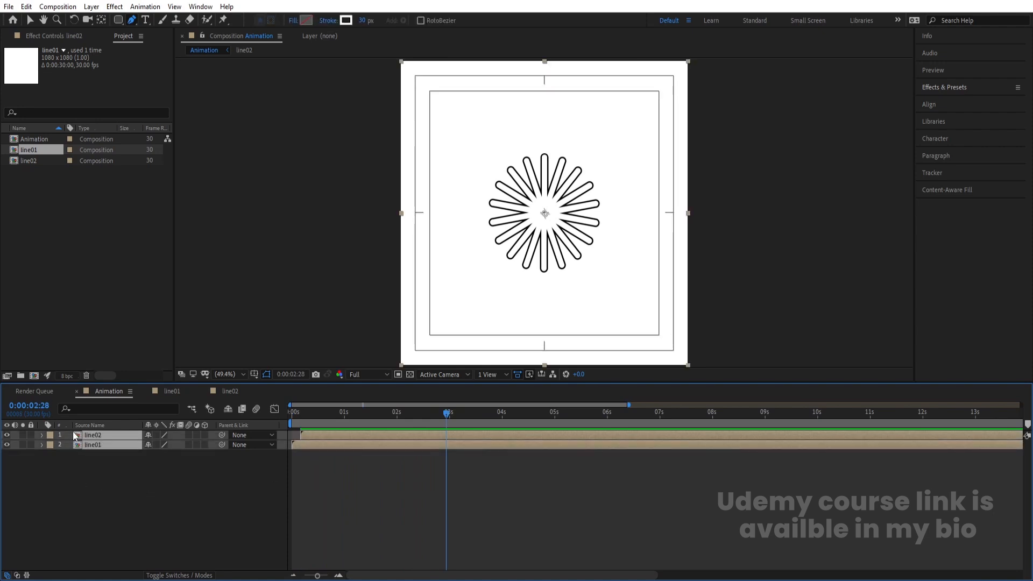
key(ctrl+shift+c)
text(Lines)
key(Return)
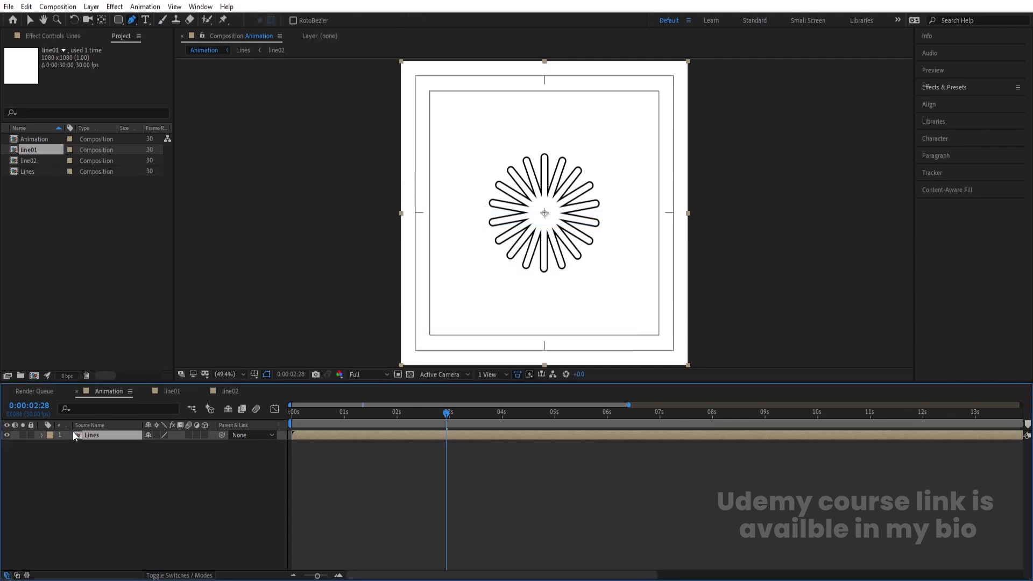
Step: With no layer selected, set the Rounded Rectangle tool's fill to white FFFFFF and its stroke to red FF0000
click(126, 464)
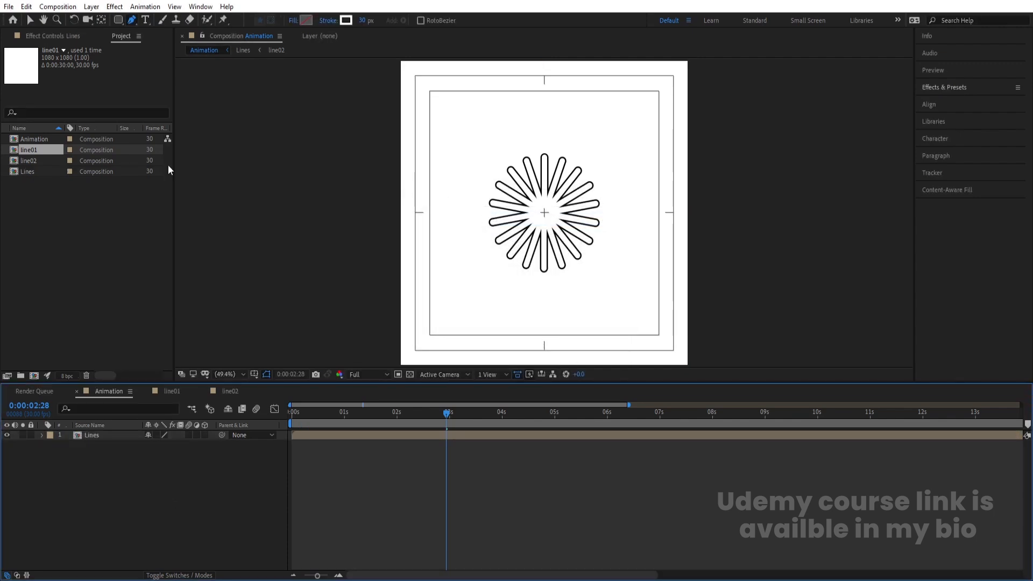
click(119, 24)
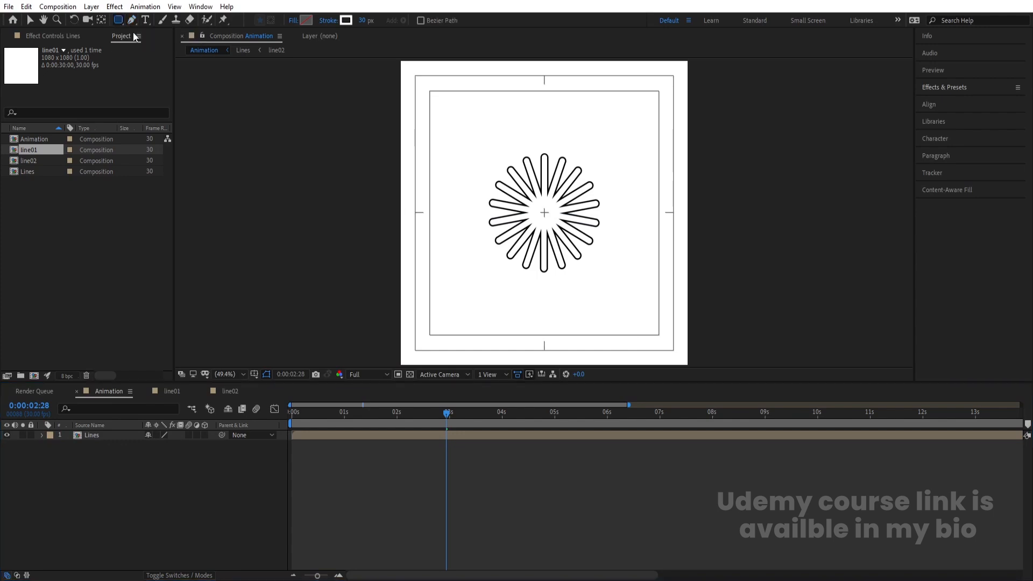
click(307, 20)
drag(200, 272, 64, 162)
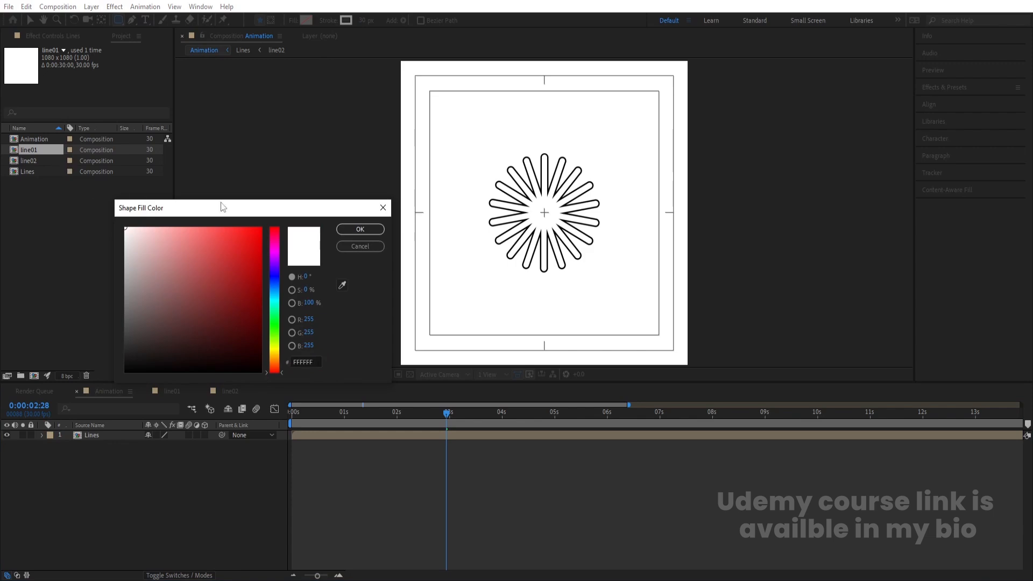
click(360, 229)
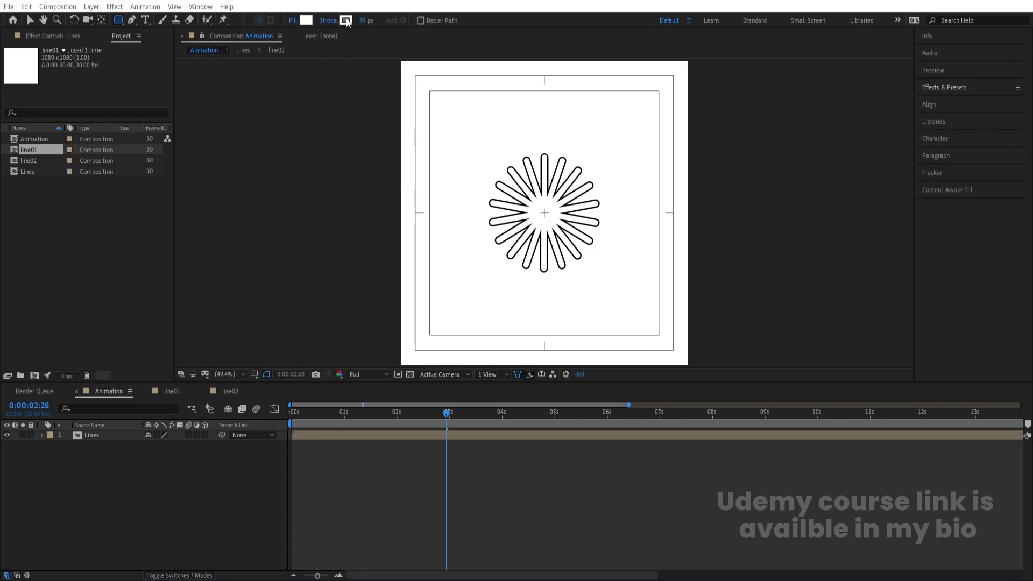
click(345, 19)
text(FF0000)
click(354, 231)
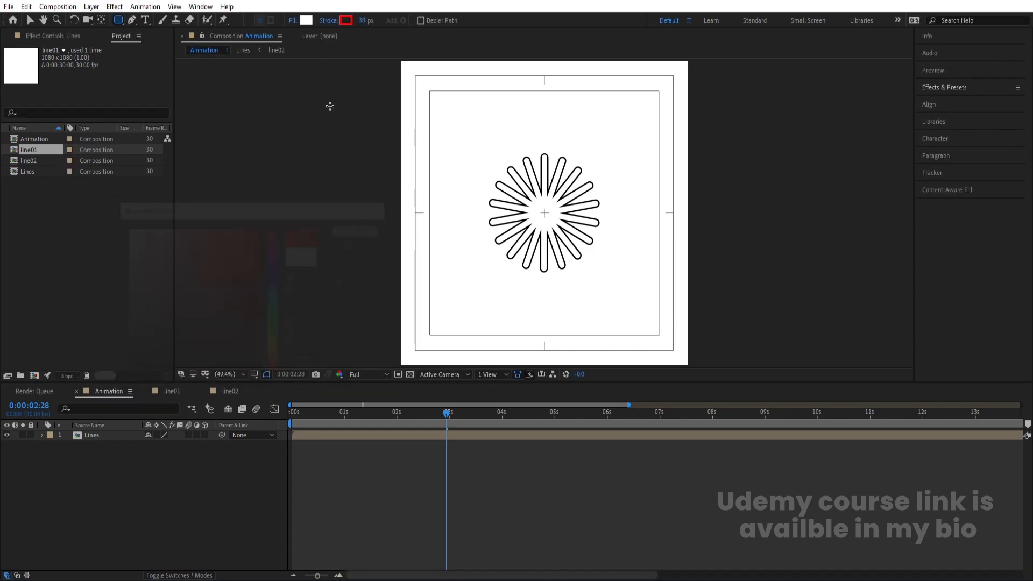
Step: Set the stroke width to 20 px and create a rounded rectangle shape layer filling the whole composition
click(361, 21)
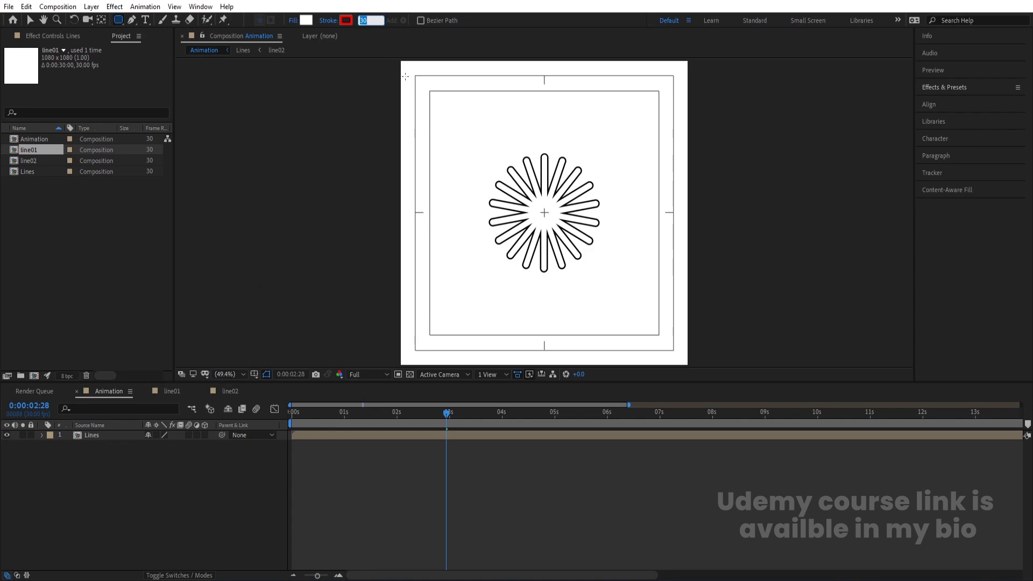
text(20)
key(Return)
double_click(119, 20)
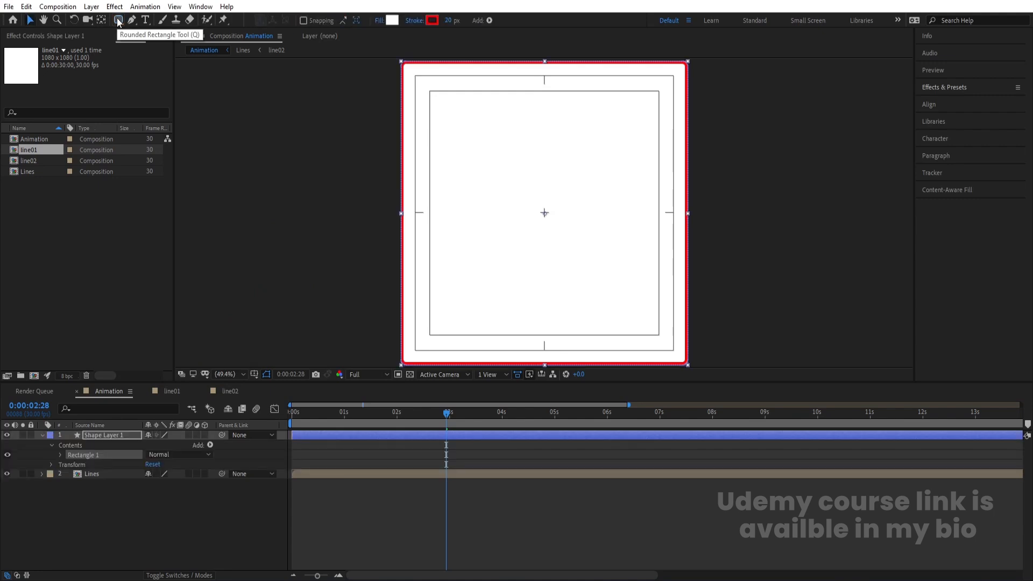
Step: Set the Roundness of the new rectangle's path to 80 and collapse the layer's properties
click(61, 454)
key(Caps_Lock)
click(68, 465)
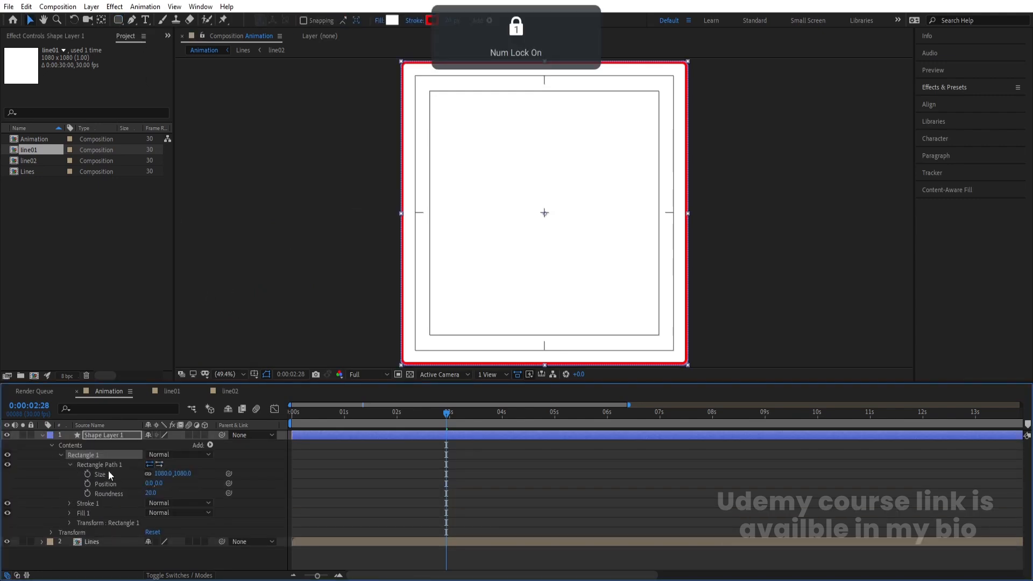
drag(151, 493, 183, 494)
click(150, 494)
text(80)
key(Return)
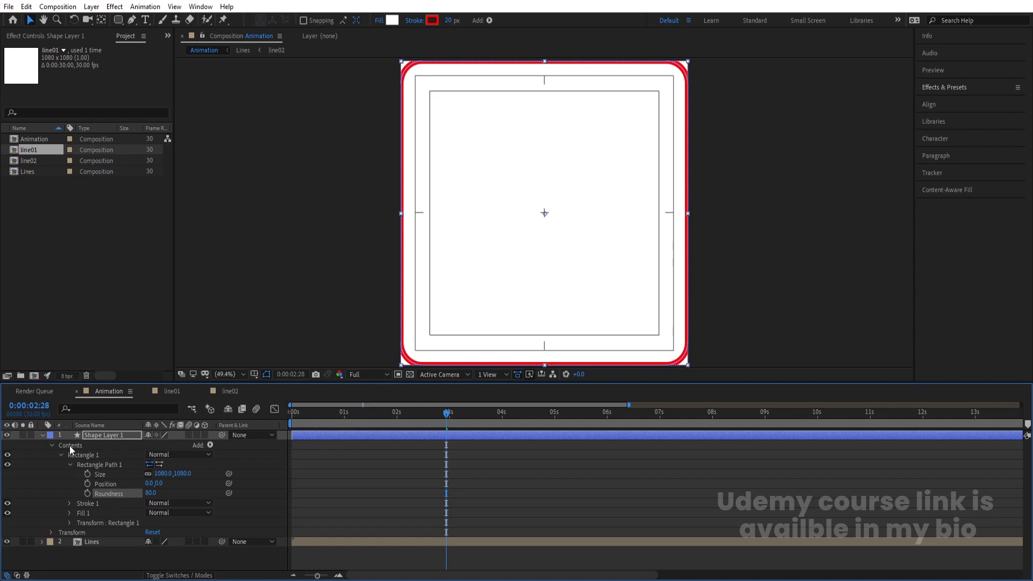
click(42, 435)
Step: Animate Shape Layer 1's Scale from 108% at the first frame to 100% at one second, and move the layer below Lines
key(Home)
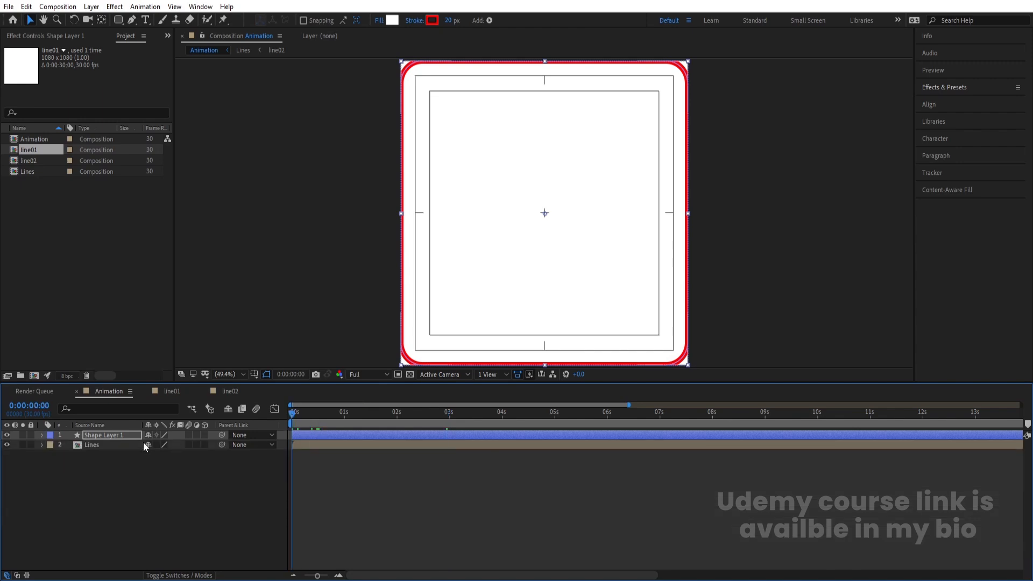
key(s)
click(69, 446)
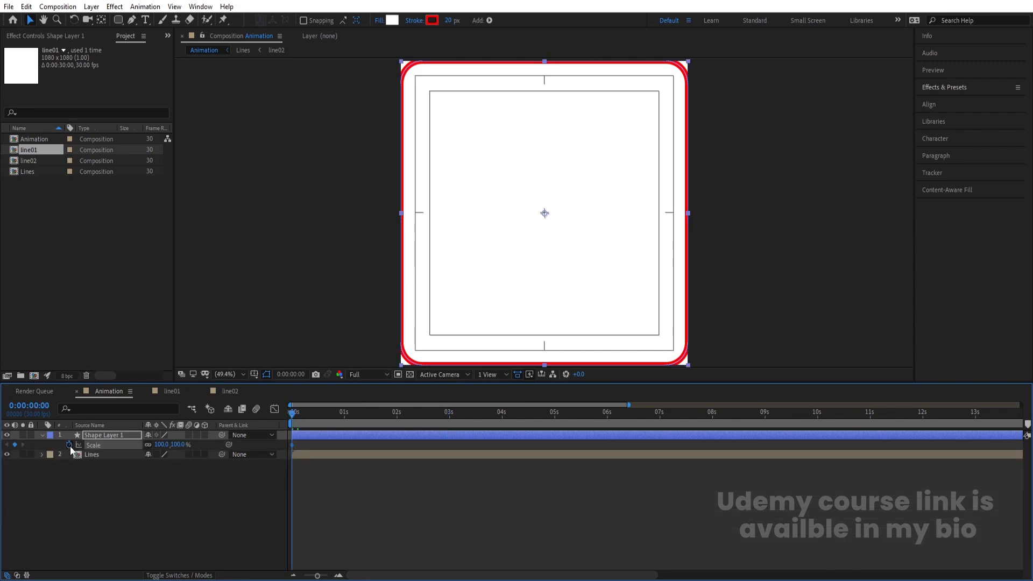
click(343, 412)
drag(84, 439, 108, 479)
click(294, 416)
drag(267, 418, 260, 419)
drag(160, 458, 170, 461)
Step: Ease the two Scale keyframes with a speed curve that peaks early, and preview the animation, ending at 0:00:03:00
drag(463, 505, 199, 430)
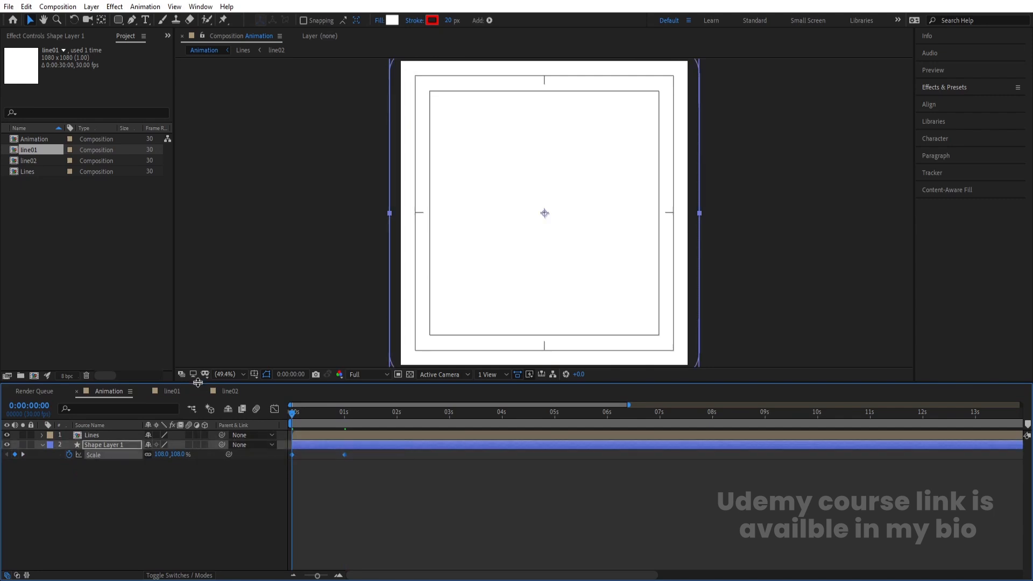
click(275, 408)
drag(335, 441, 319, 439)
key(space)
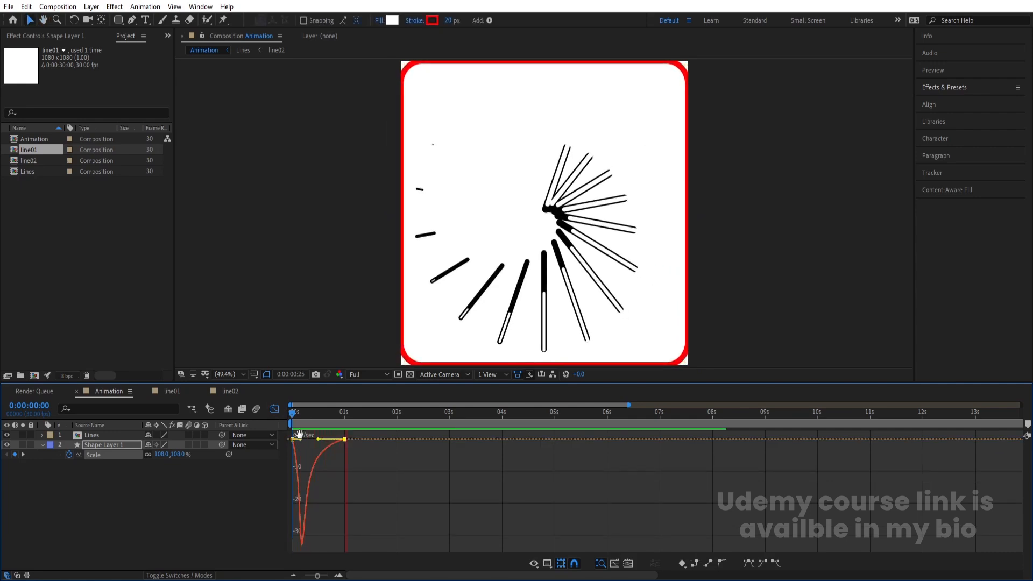
click(274, 409)
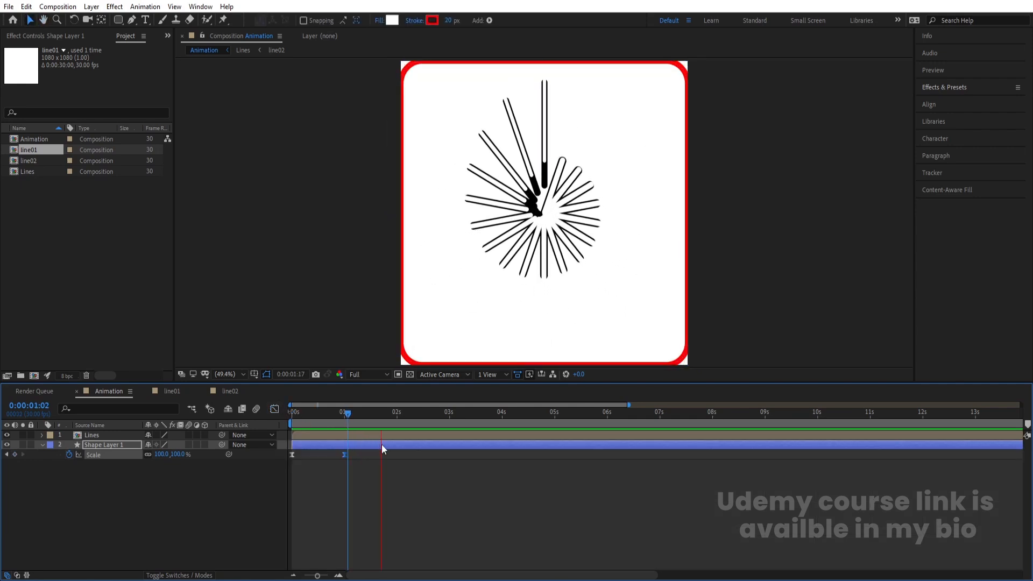
key(space)
key(shift+Page_Down)
click(395, 492)
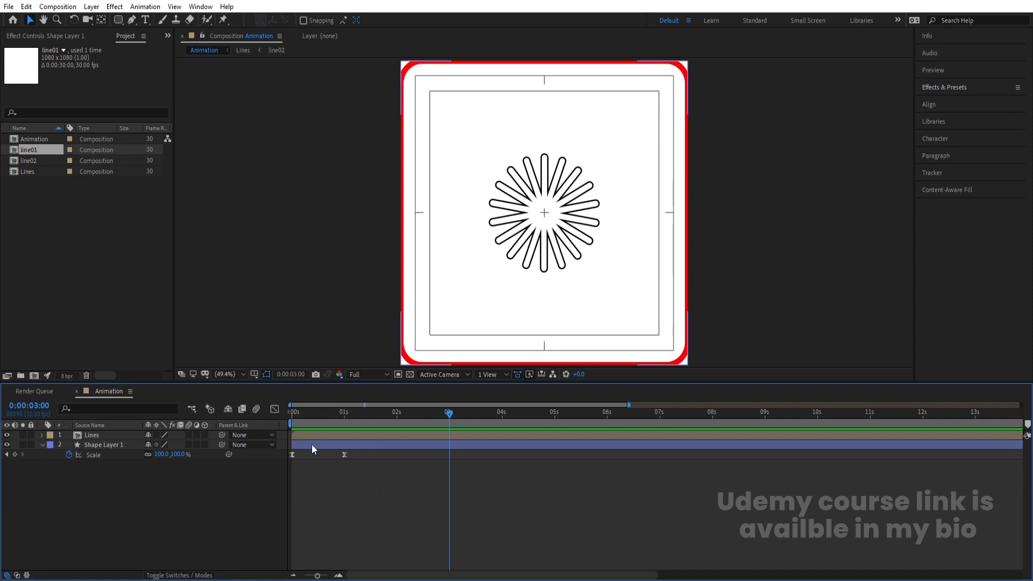
Step: Change the Animation composition's background color to black
key(ctrl+k)
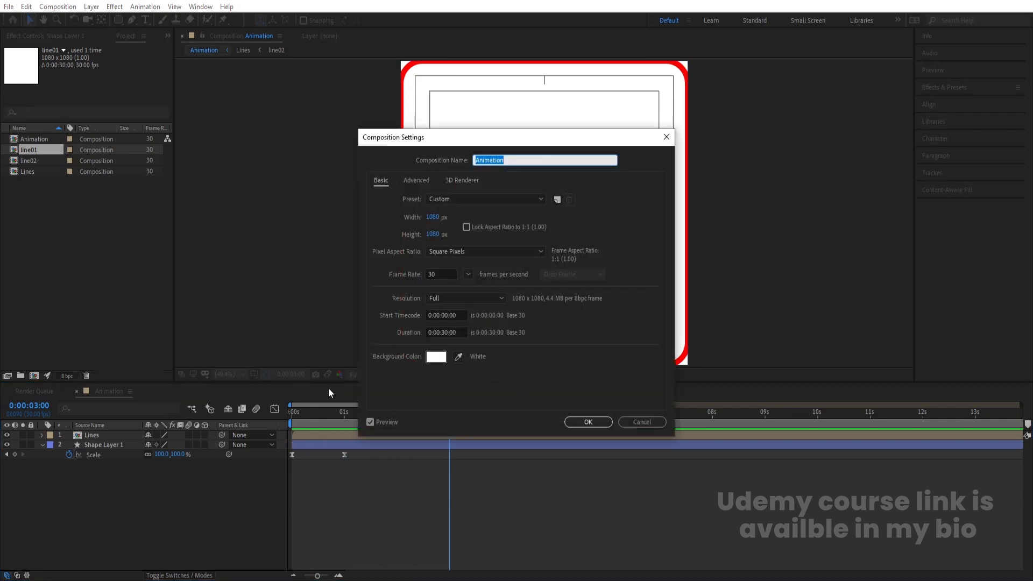
click(433, 359)
drag(254, 344, 50, 470)
key(Return)
key(Return)
Step: Remove the stroke from Shape Layer 1 by setting it to None, and preview the animation
click(92, 447)
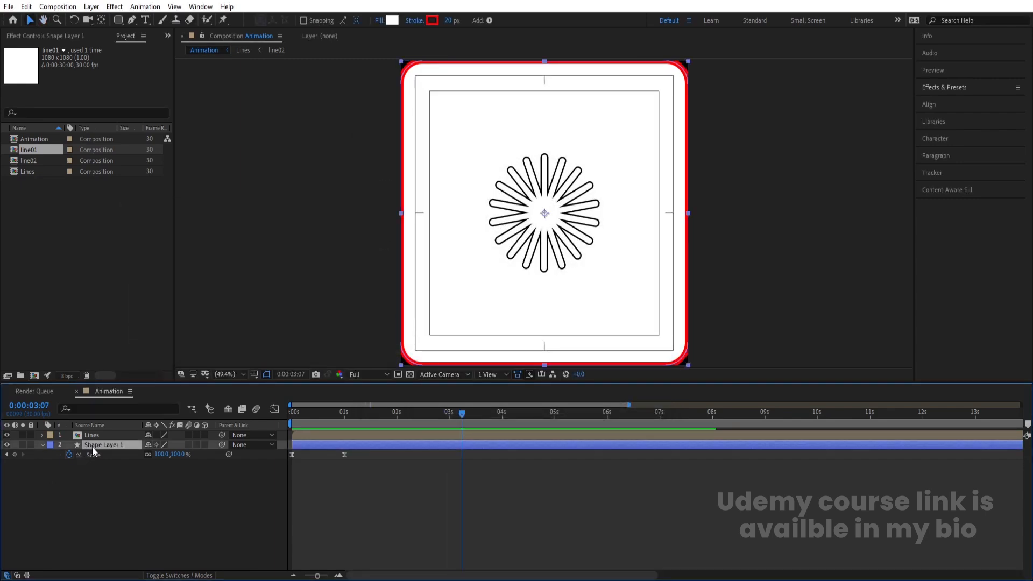
key(j)
click(413, 25)
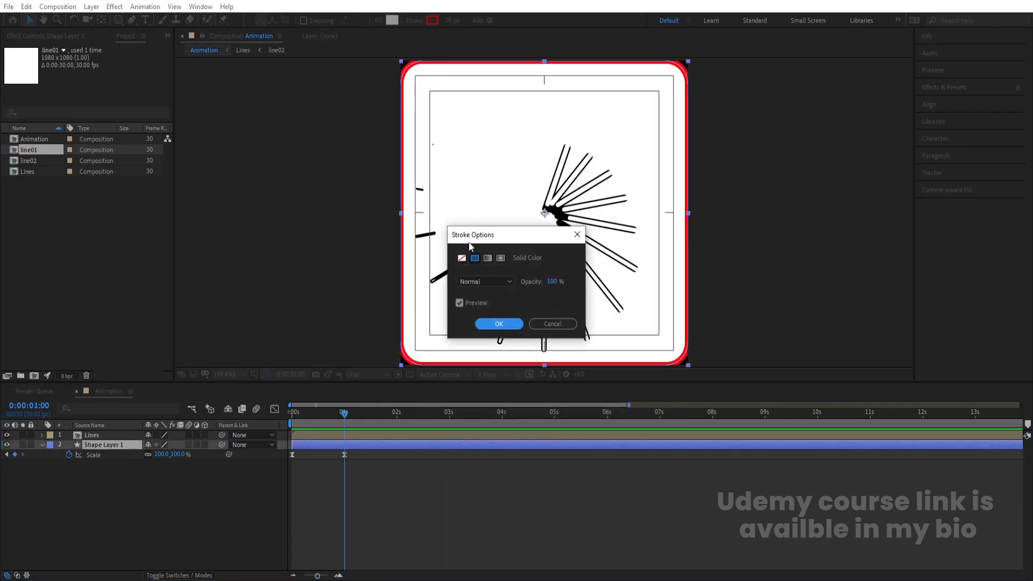
click(462, 258)
click(484, 322)
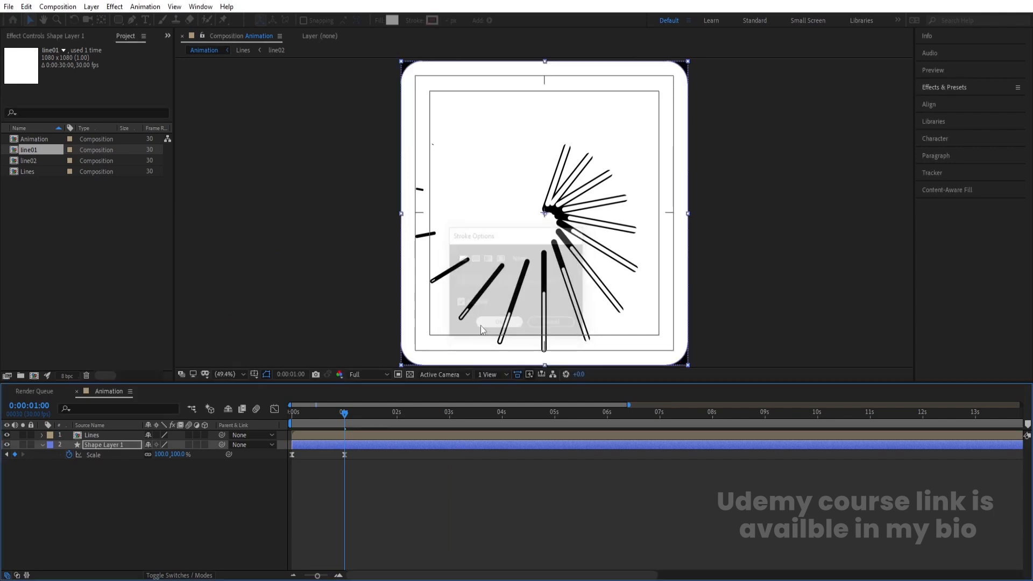
click(387, 486)
key(space)
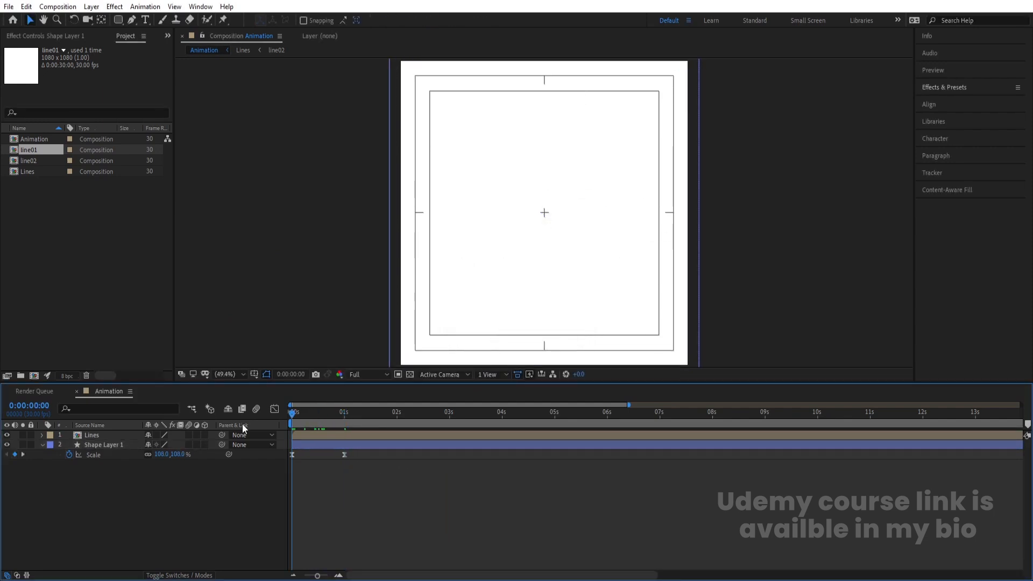
key(space)
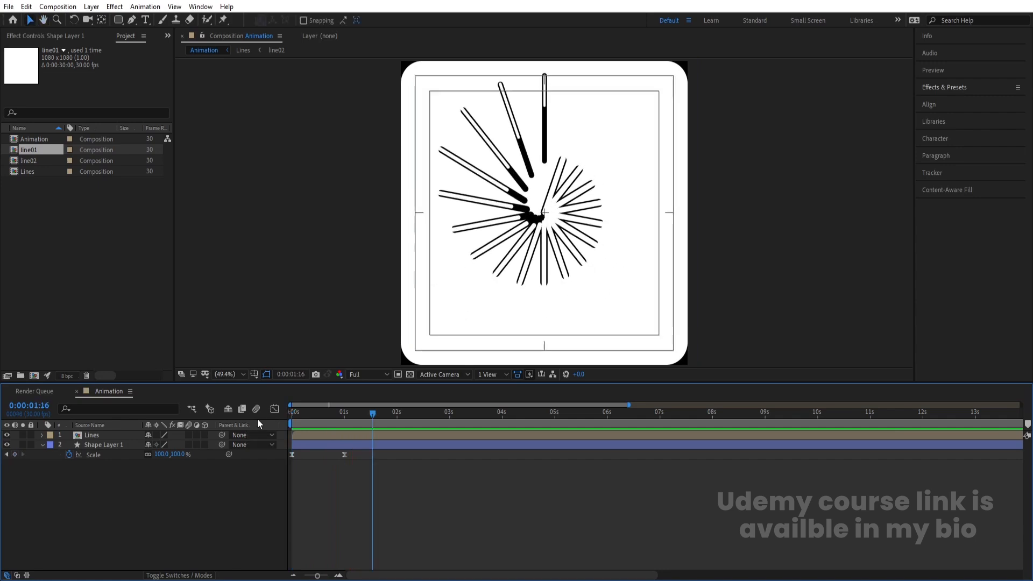
Step: Set the Roundness of Shape Layer 1's rectangle path to 154, and show only the layer's keyframed properties
click(326, 446)
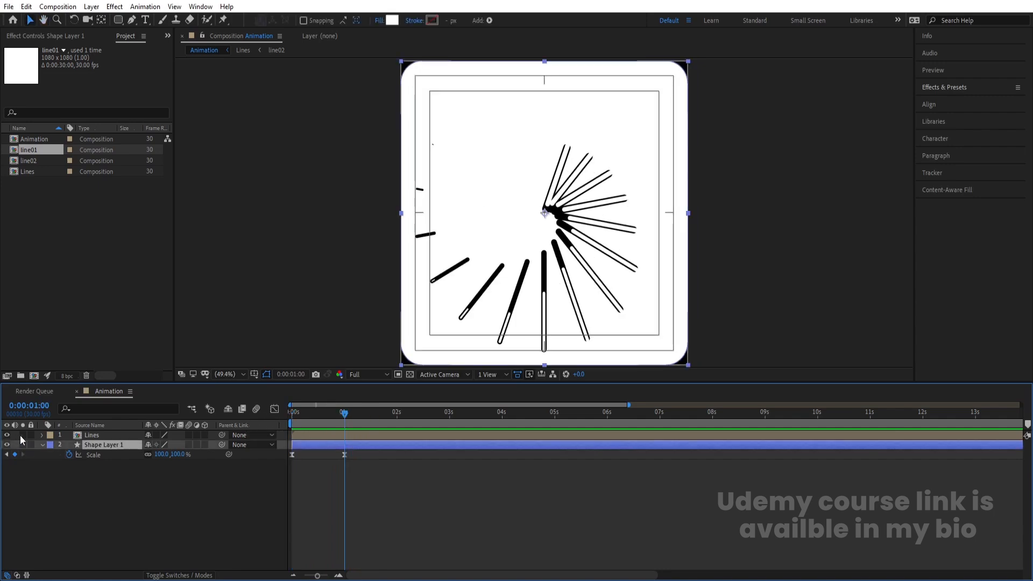
click(42, 444)
click(43, 445)
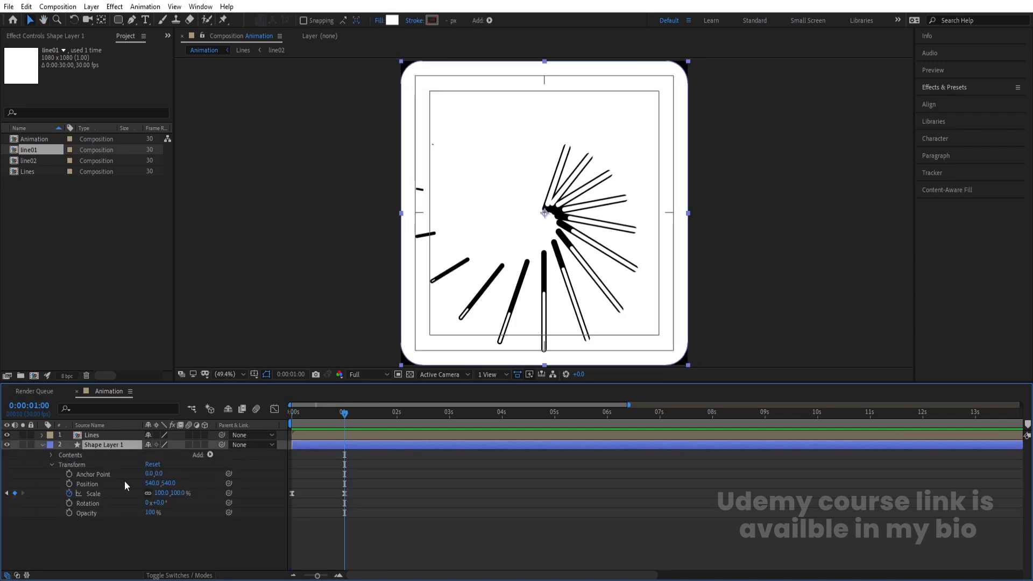
click(51, 454)
click(61, 465)
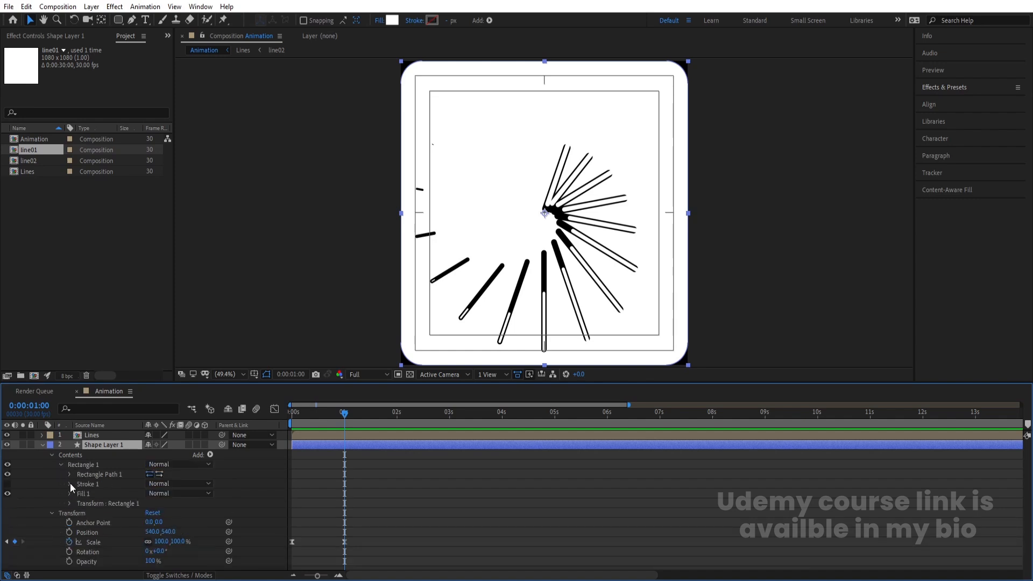
click(71, 473)
drag(145, 501, 184, 498)
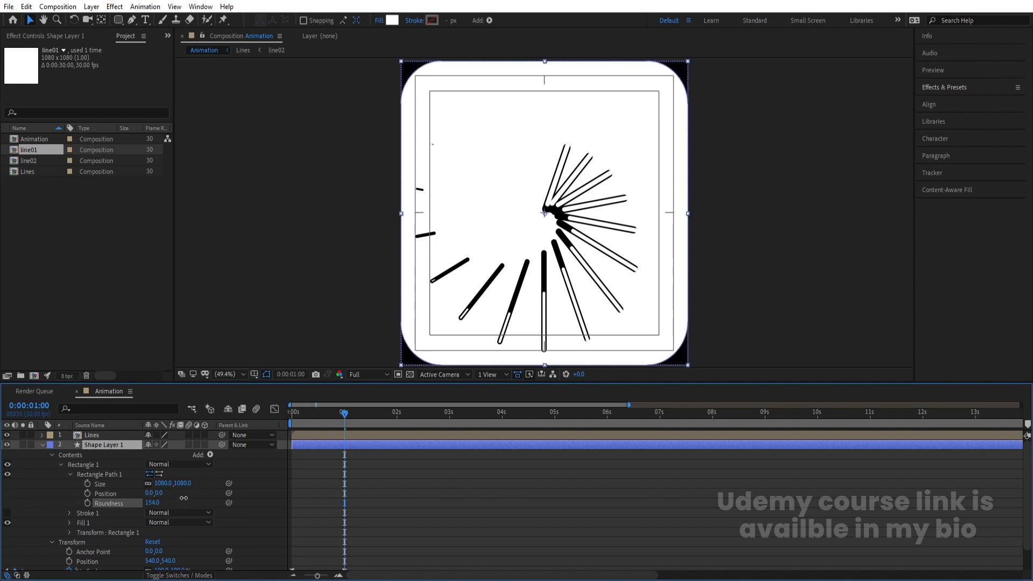
click(42, 445)
click(200, 493)
key(u)
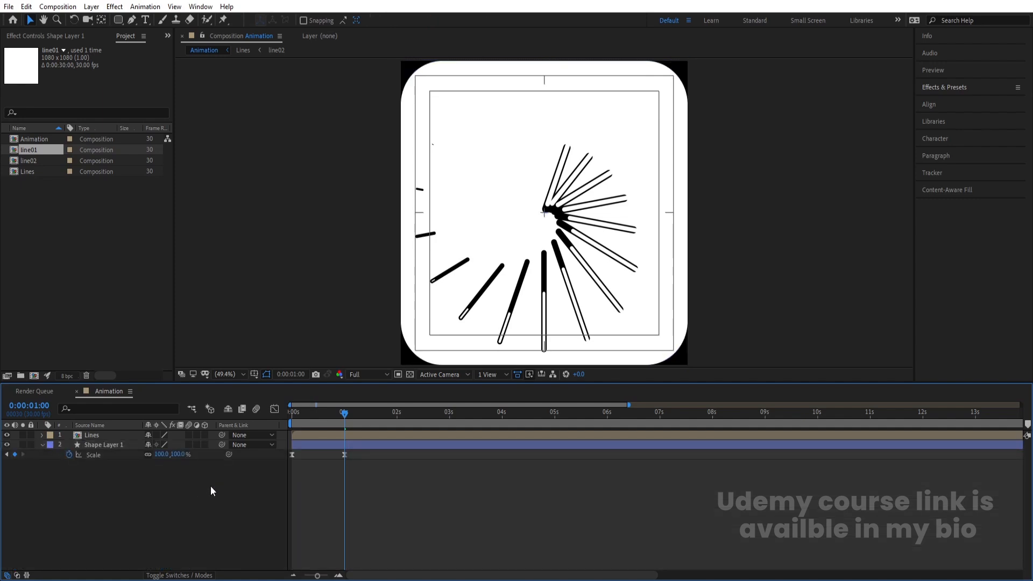
Step: Set Shape Layer 1's Scale at one second to 90% and preview the change
drag(163, 455, 160, 455)
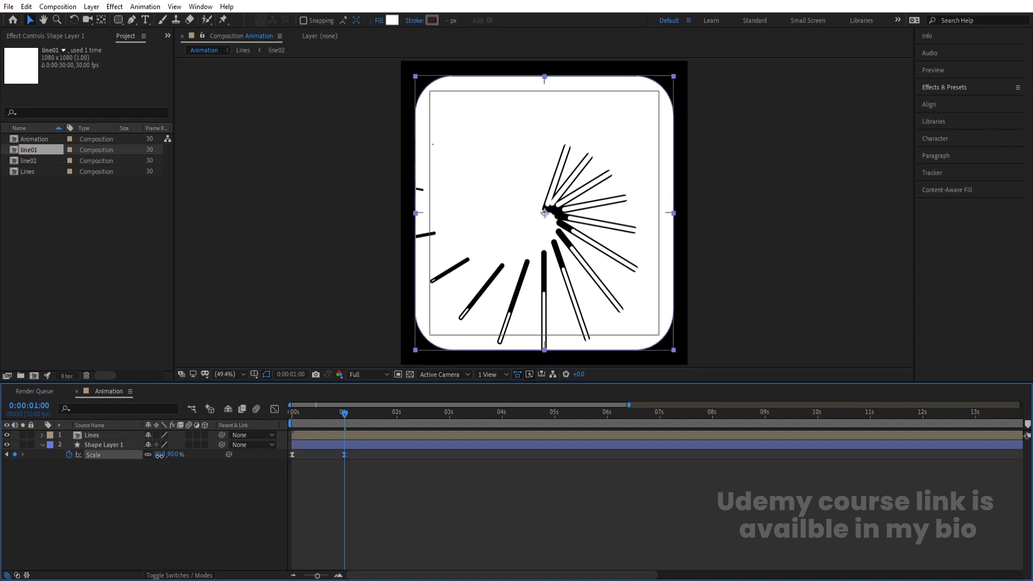
key(space)
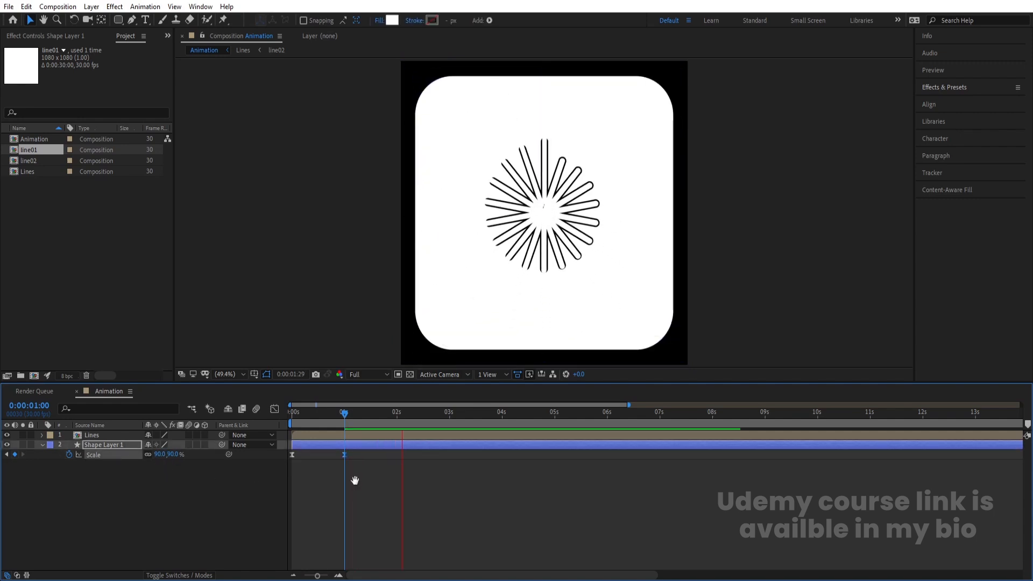
click(374, 465)
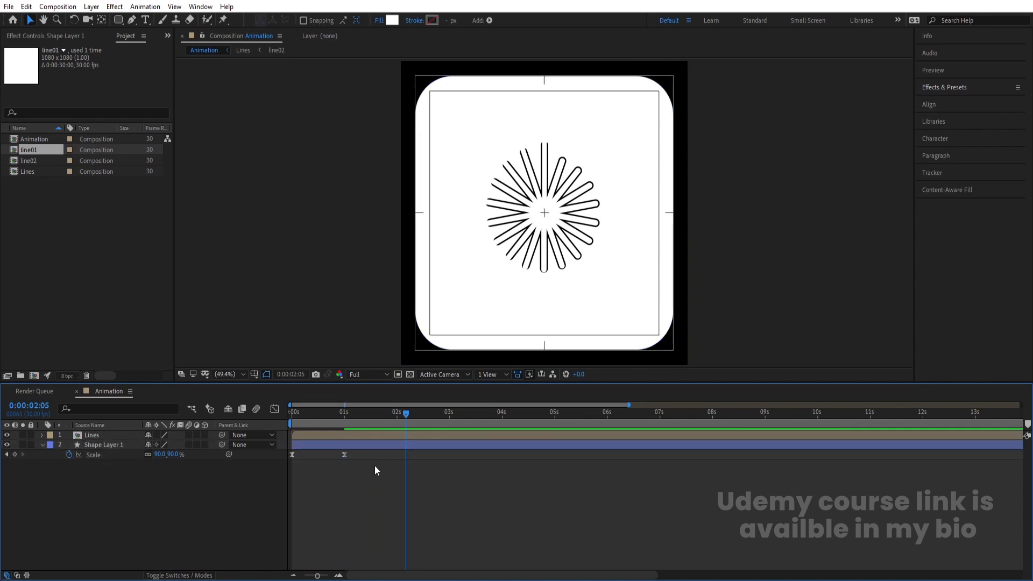
Step: Move Shape Layer 1's ending Scale keyframe to 0:00:02:05 and return to the first frame
drag(344, 455, 405, 465)
drag(370, 419, 225, 424)
key(space)
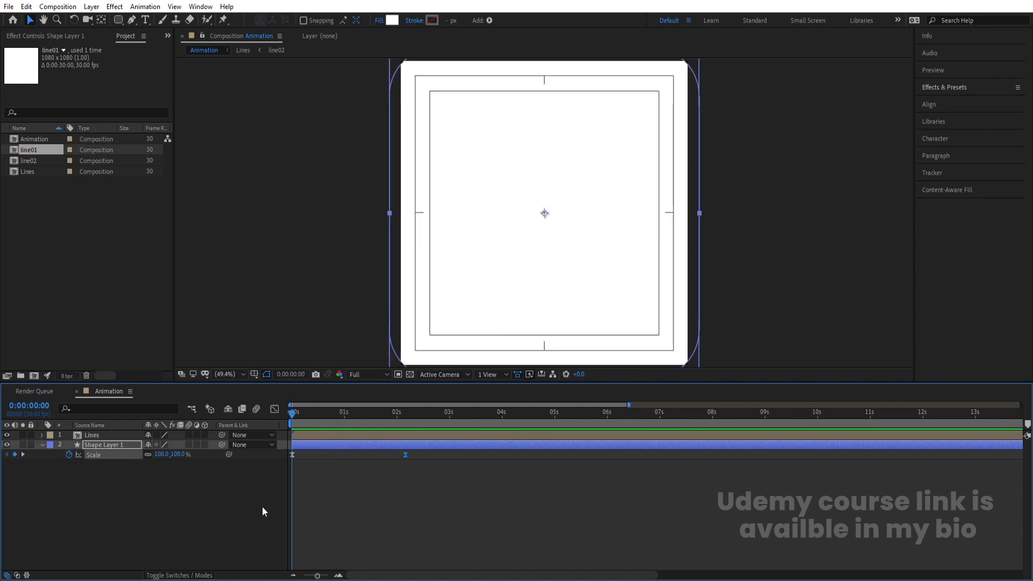
Step: Set Shape Layer 1's Scale at the first frame to 113% and preview the slower shrink
click(202, 484)
drag(161, 455, 427, 463)
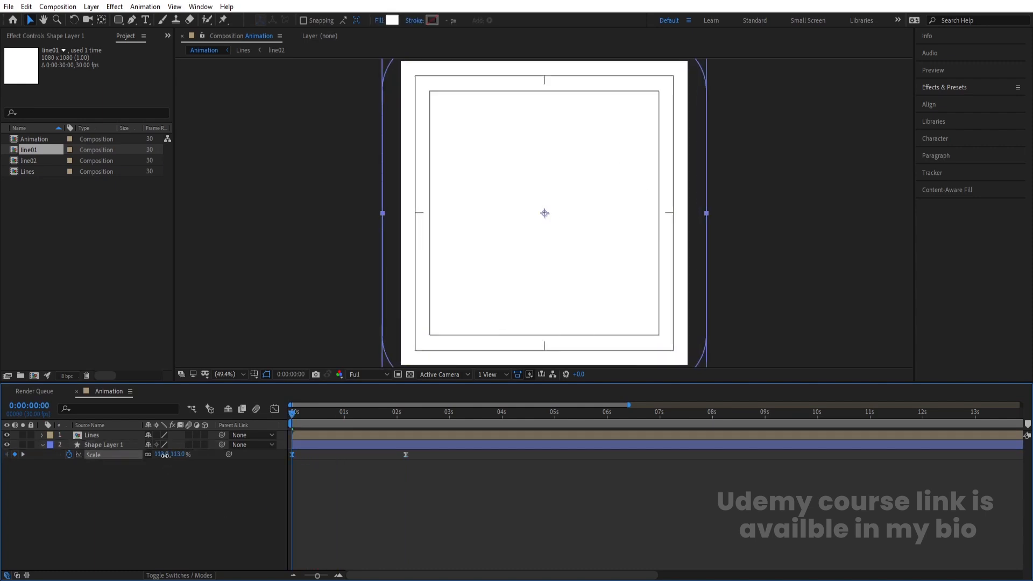
key(space)
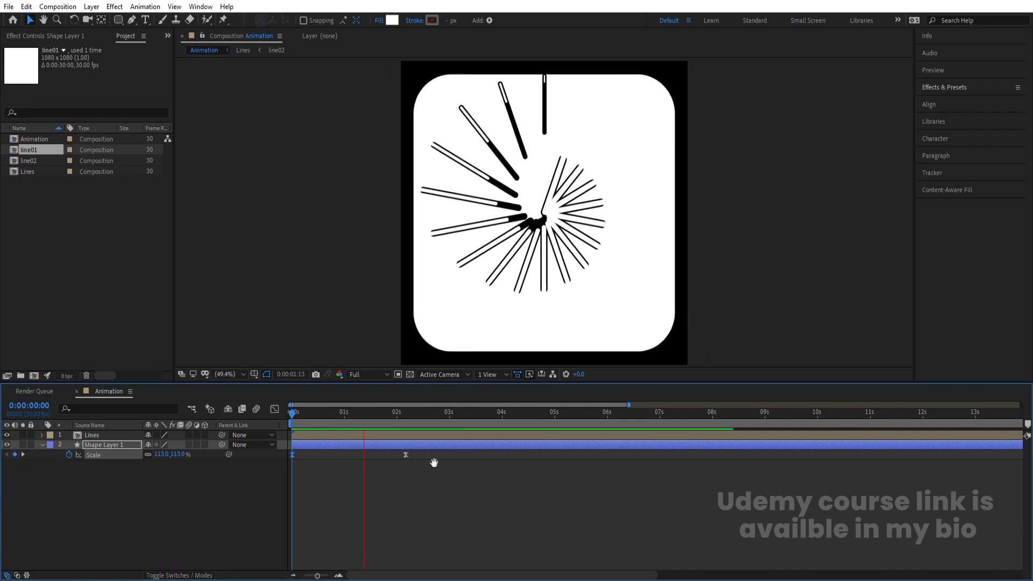
key(space)
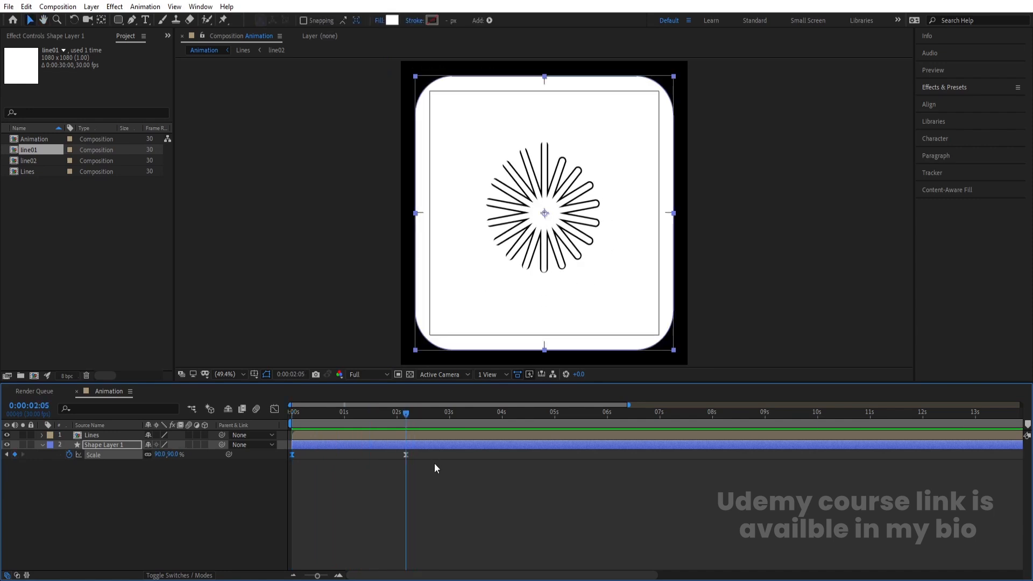
key(space)
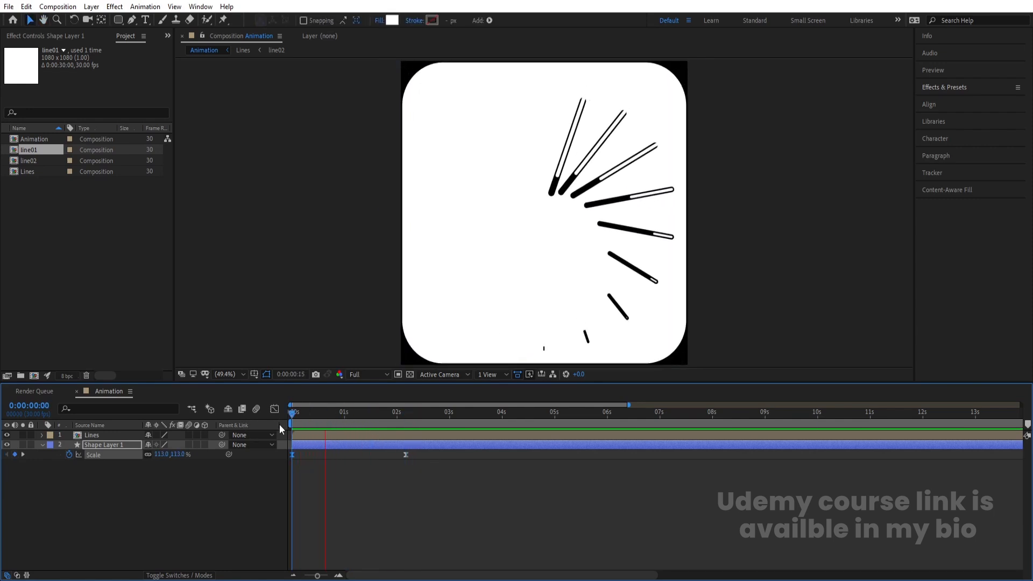
key(space)
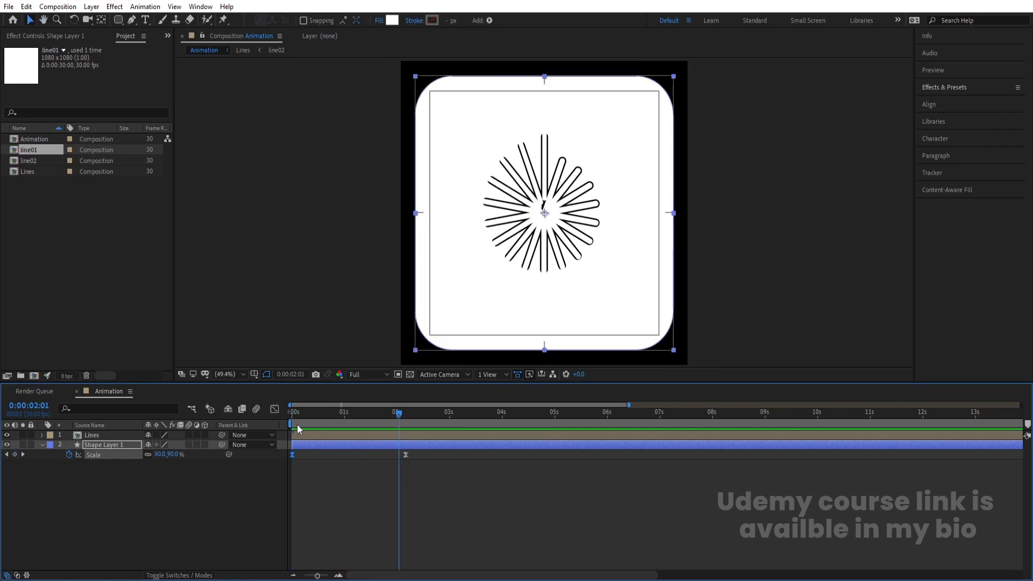
Step: Pre-compose Lines and Shape Layer 1 together into a new composition named Animation1
drag(143, 503, 72, 432)
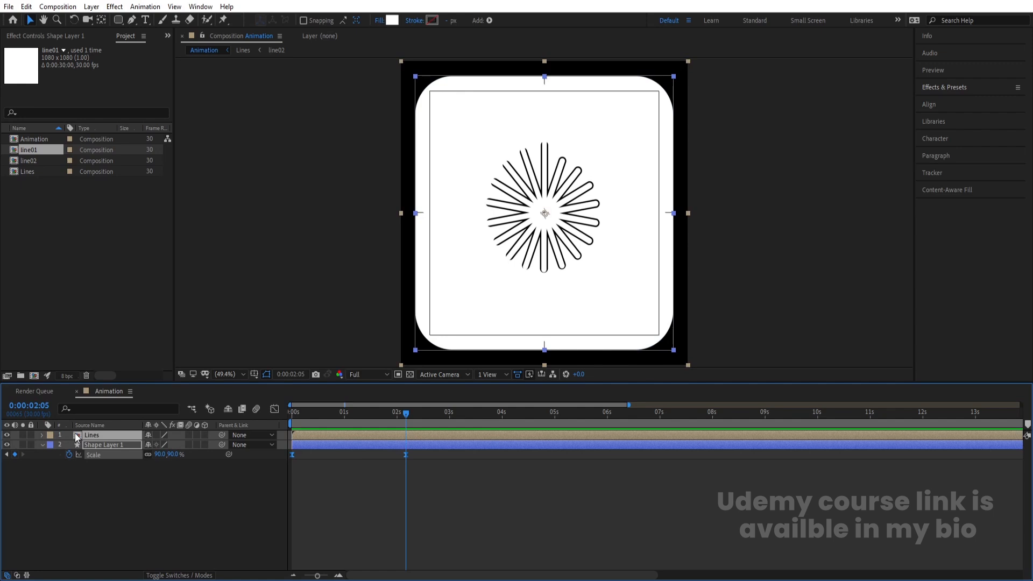
key(ctrl+shift+c)
text(Animation1)
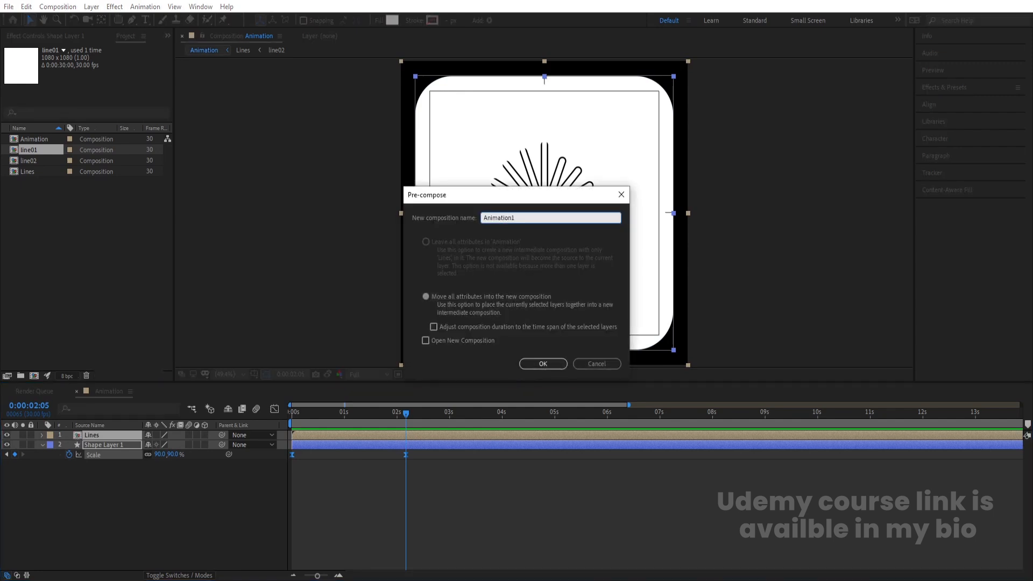
key(Return)
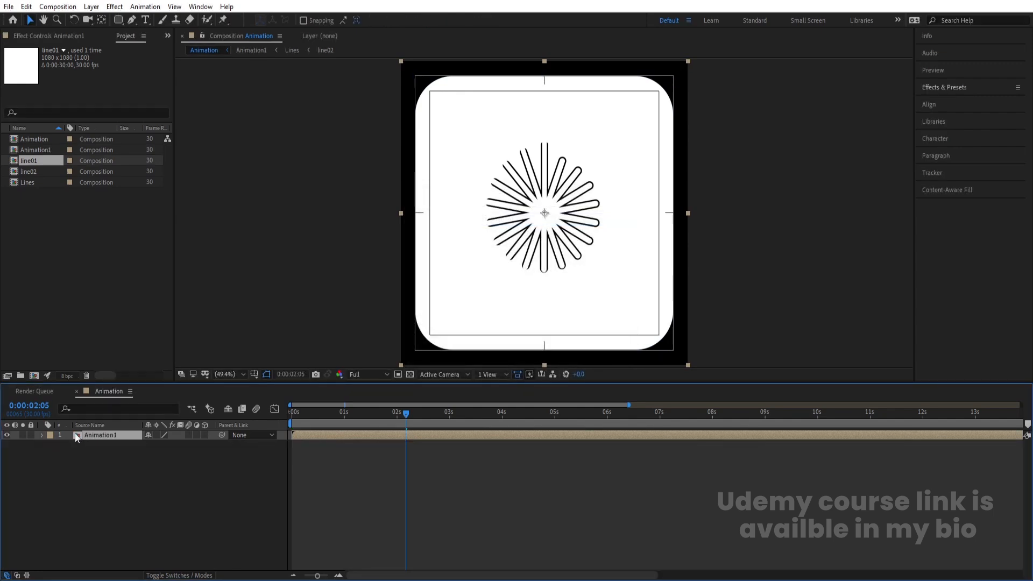
Step: Make the Animation1 layer 3D and set its Y Rotation to -46°
click(204, 435)
key(r)
drag(156, 465, 135, 465)
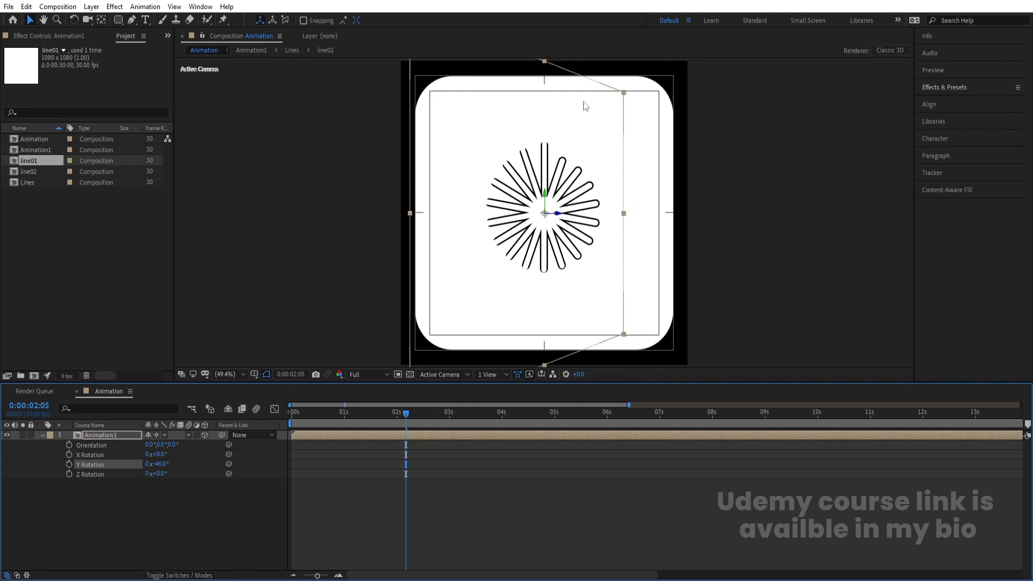
Step: Make the nested layers in Animation1 and in Lines 3D, and return to the Animation composition
double_click(106, 437)
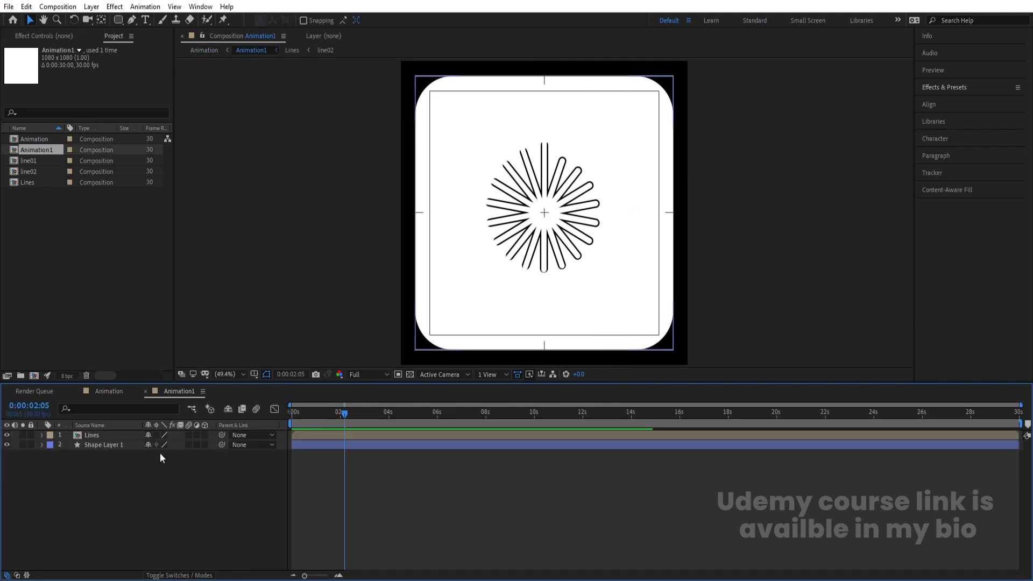
click(205, 433)
click(103, 437)
double_click(104, 437)
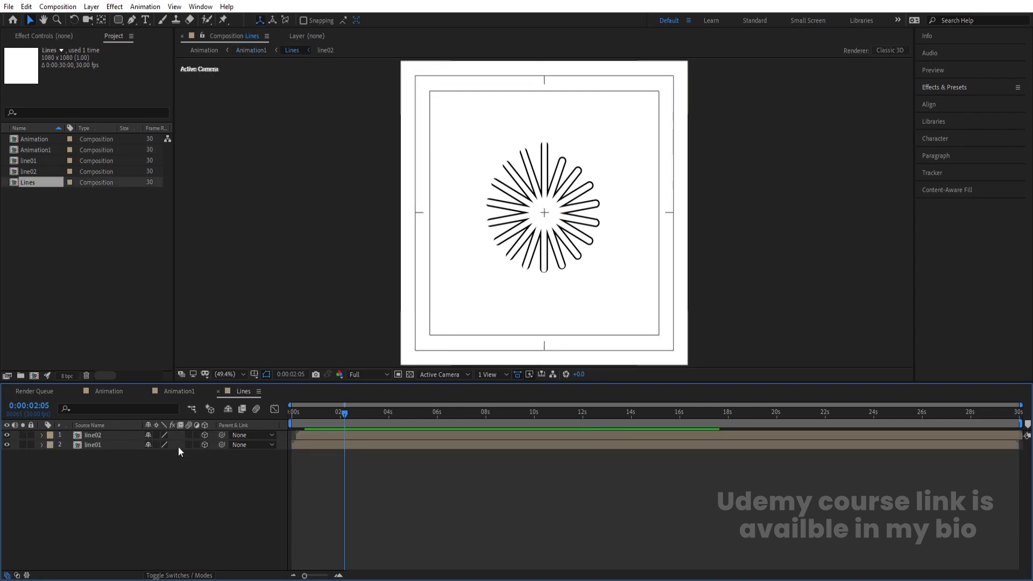
click(121, 395)
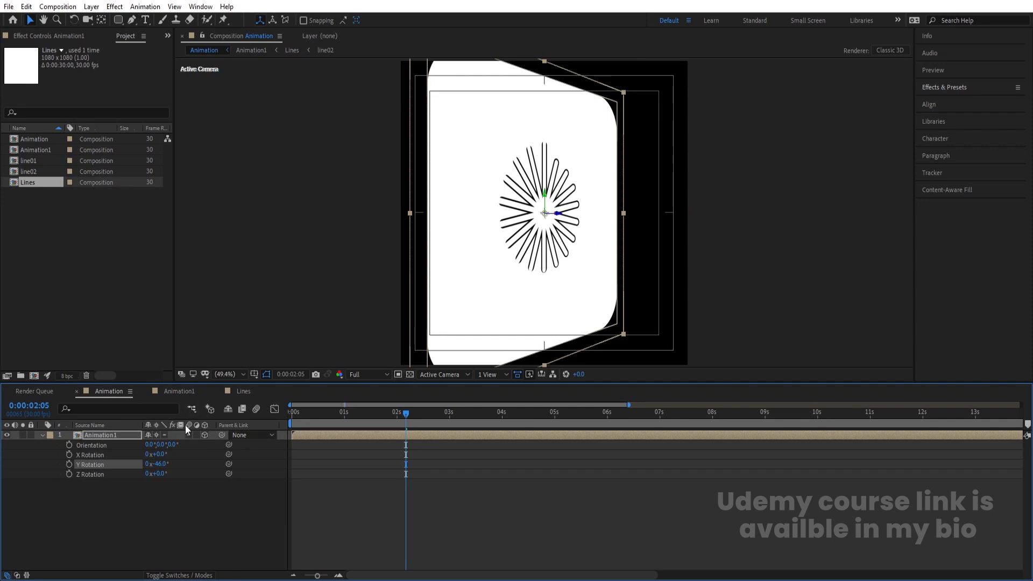
Step: Inside Animation1, set Shape Layer 1's Scale at 0:00:02:05 to 80%, and return to the Animation composition
key(r)
double_click(304, 435)
click(343, 456)
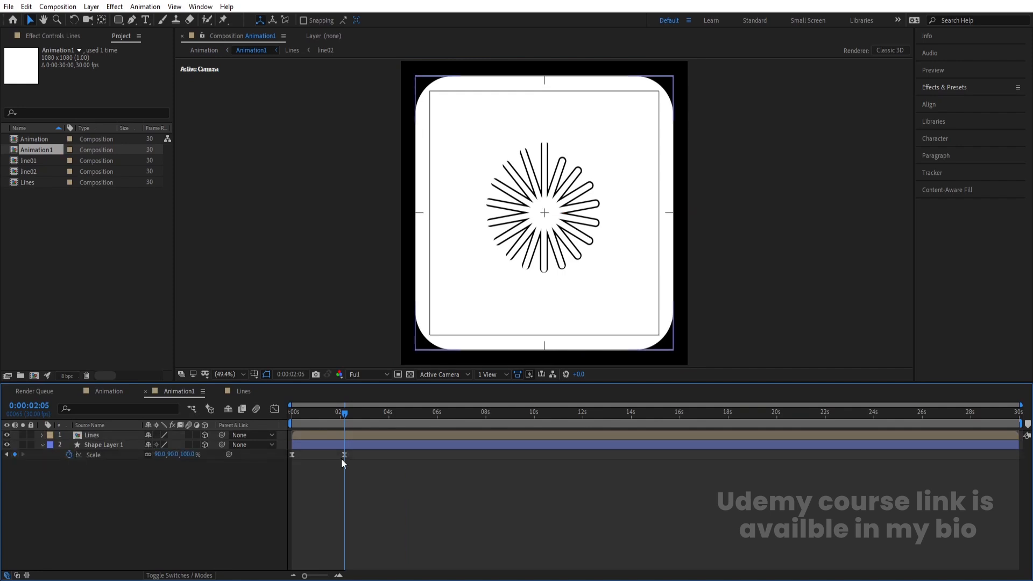
drag(159, 454, 147, 456)
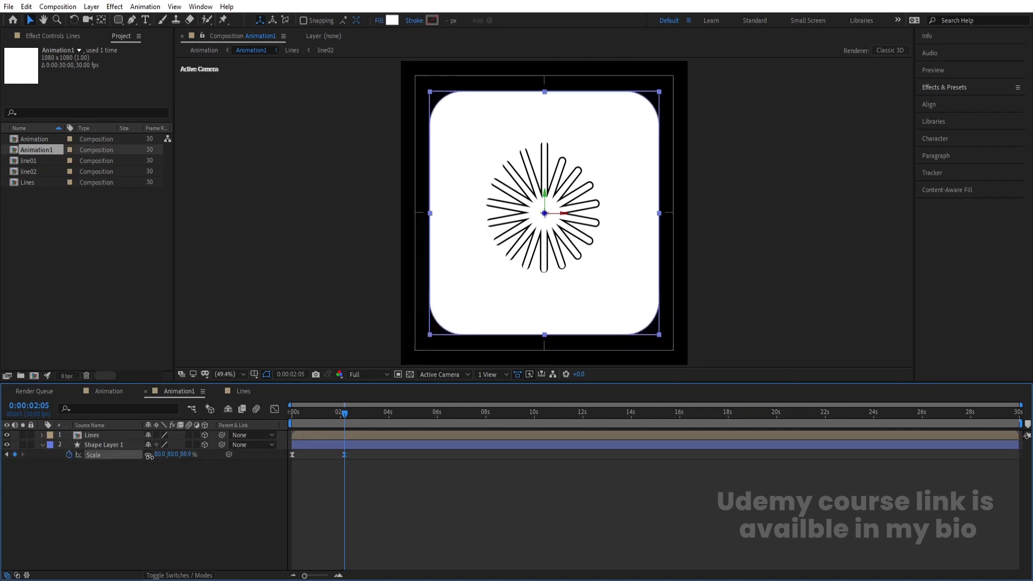
click(489, 222)
click(119, 396)
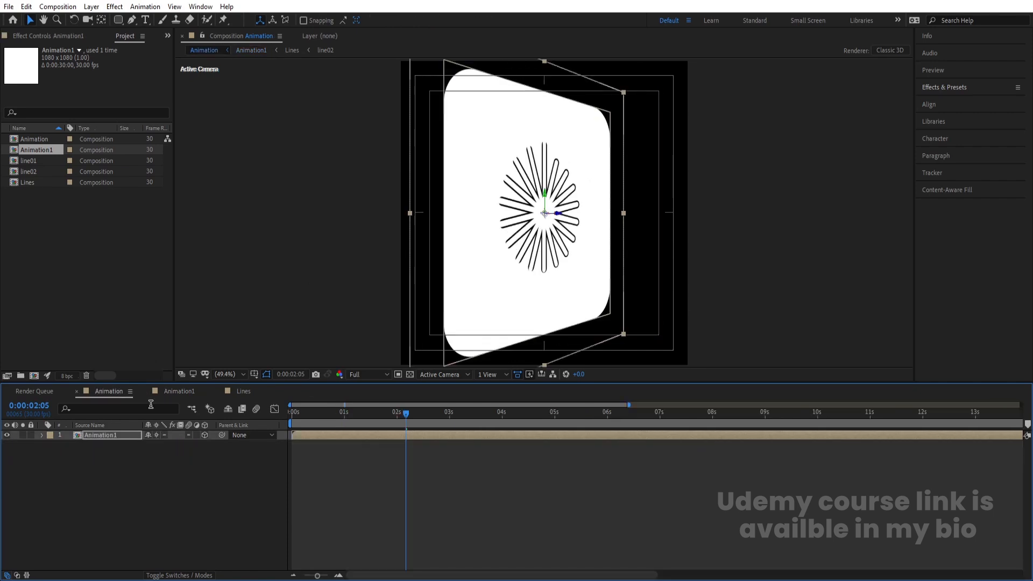
Step: Preview from the start and reset the Animation1 layer's Y Rotation to 0°
drag(334, 415, 202, 441)
key(space)
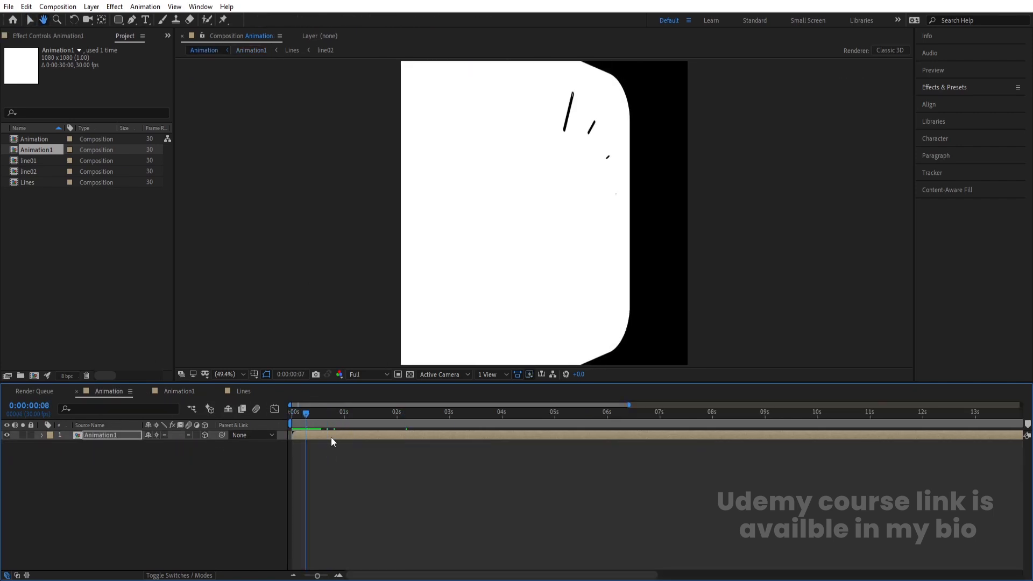
key(space)
key(r)
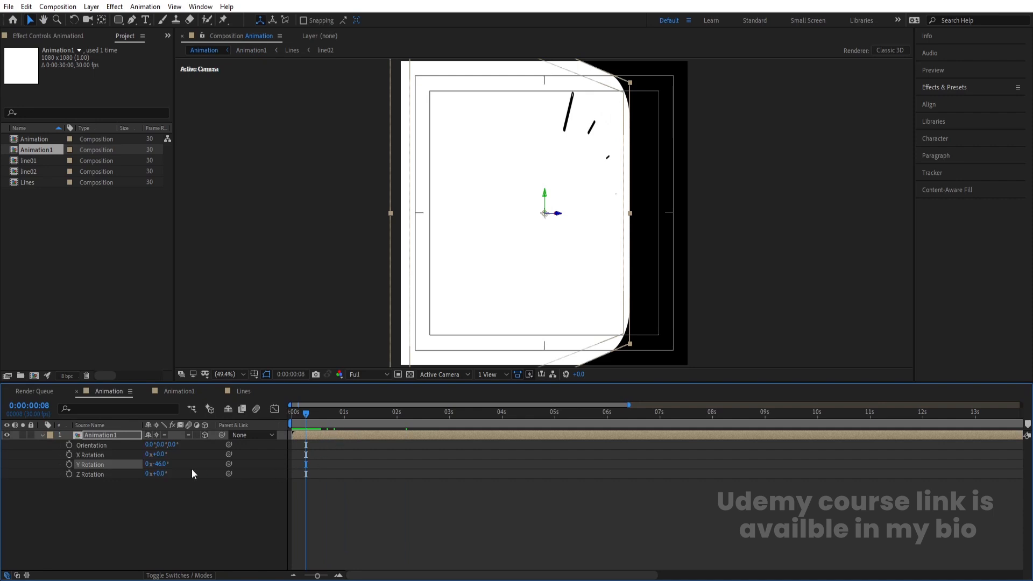
click(163, 465)
text(0)
key(Return)
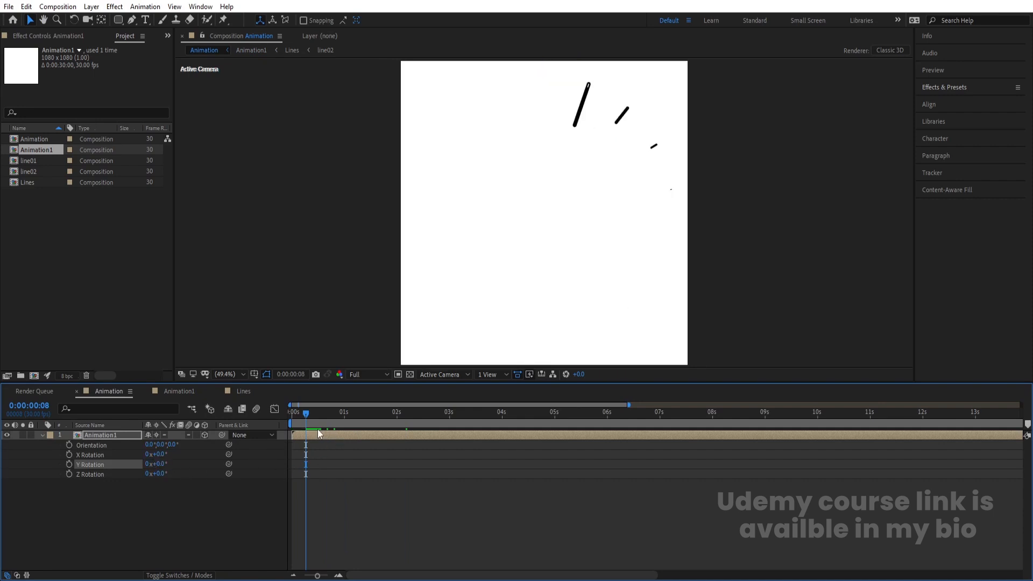
Step: Add a 0° Y Rotation keyframe to Animation1 at 0:00:01:19 and play on to about 0:00:02:12
key(space)
key(space)
click(69, 464)
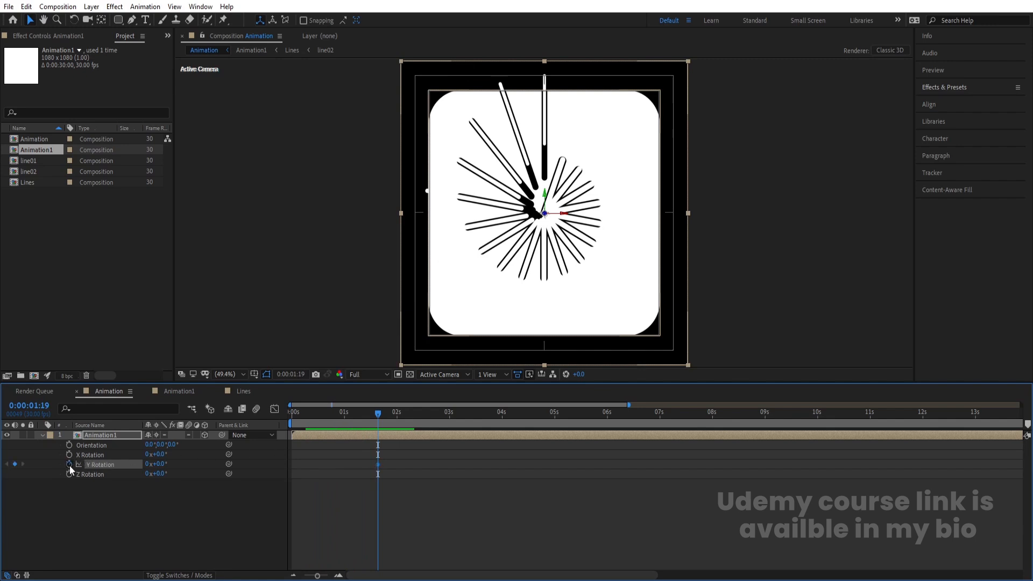
key(u)
key(space)
key(space)
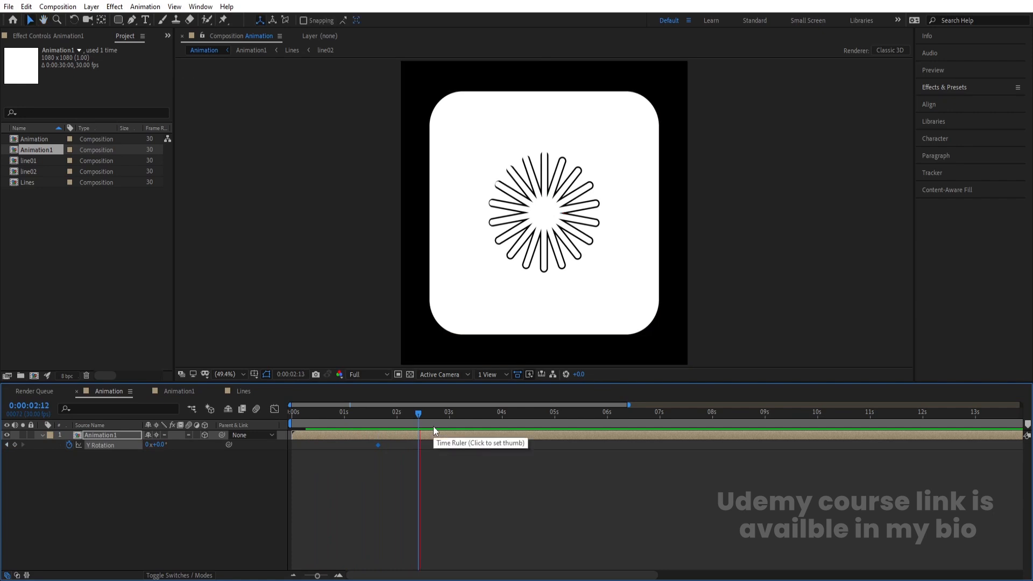
Step: Set Animation1's Y Rotation at 0:00:02:17 to -90°, apply Easy Ease to both rotation keyframes, and preview
drag(159, 444, 114, 445)
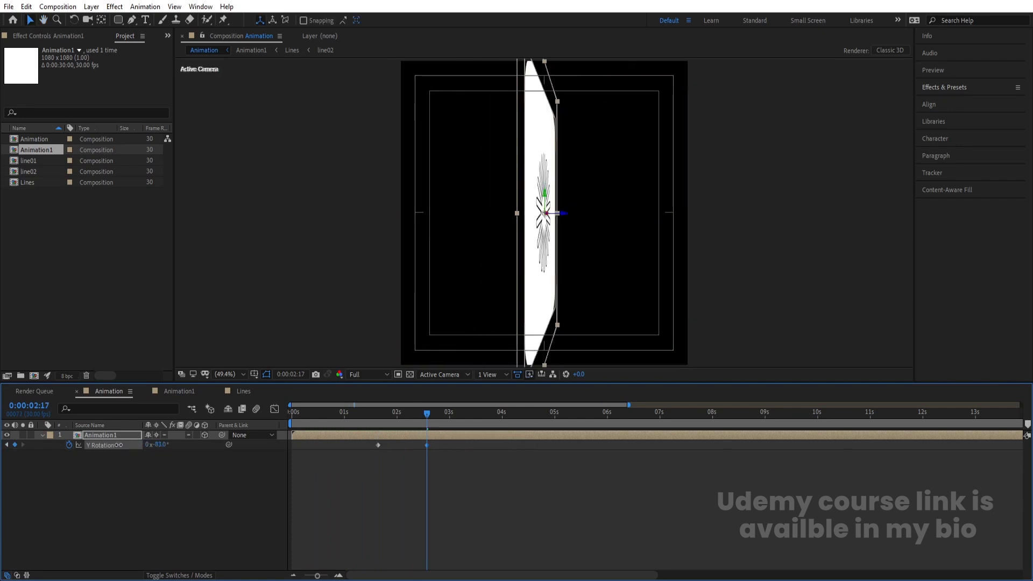
click(159, 446)
key(Return)
drag(502, 472, 350, 396)
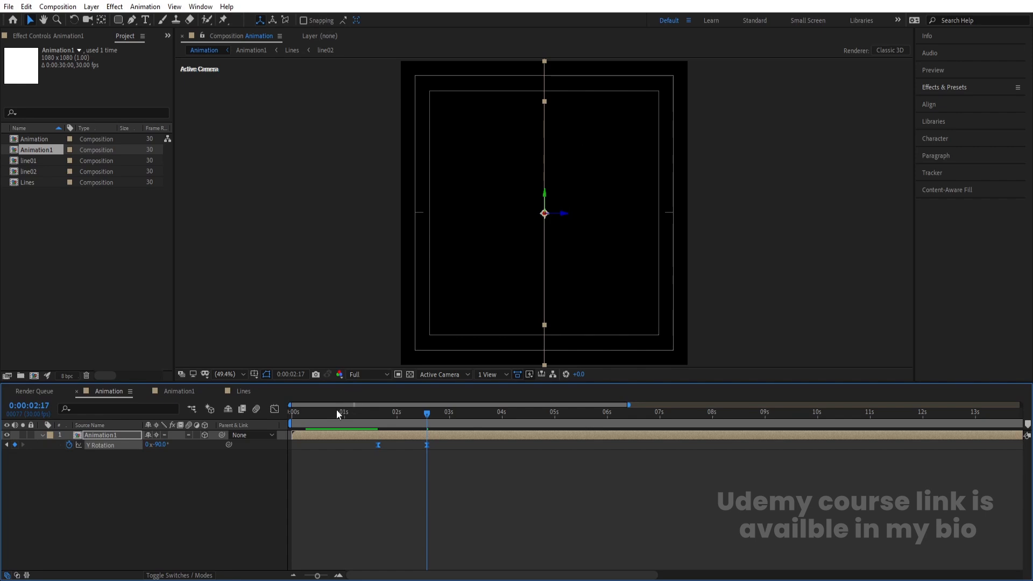
key(space)
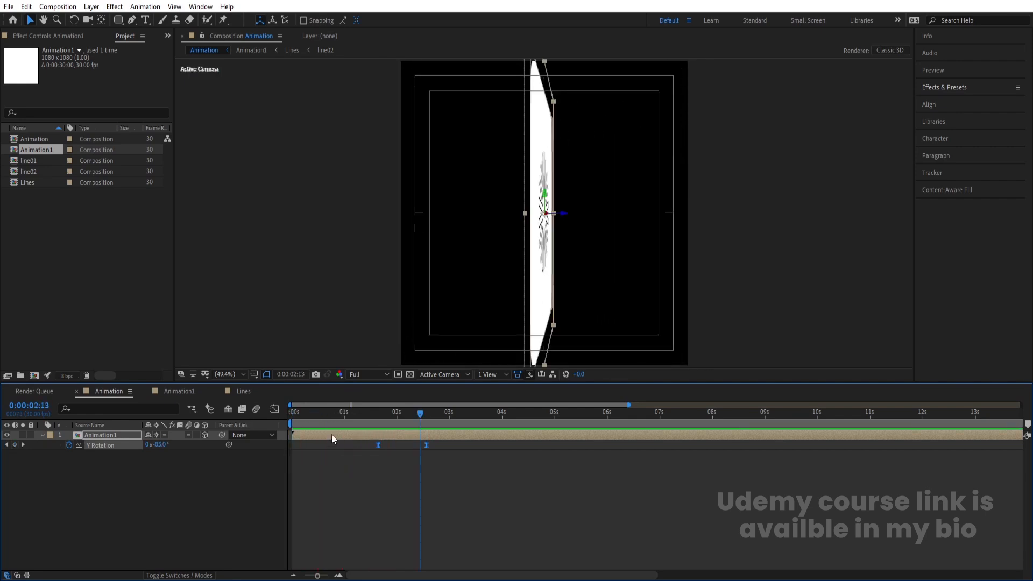
Step: Reshape the Y Rotation speed graph so the flip starts slowly and peaks near its end, preview it, and close the graph
click(274, 409)
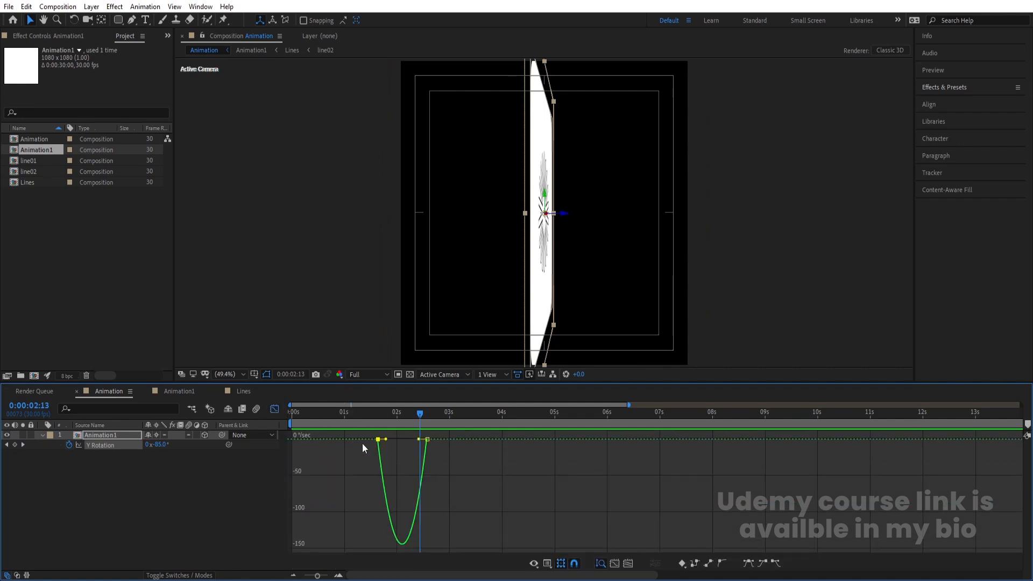
click(386, 441)
mouse_move(390, 453)
mouse_down()
mouse_move(367, 428)
mouse_move(401, 439)
mouse_up()
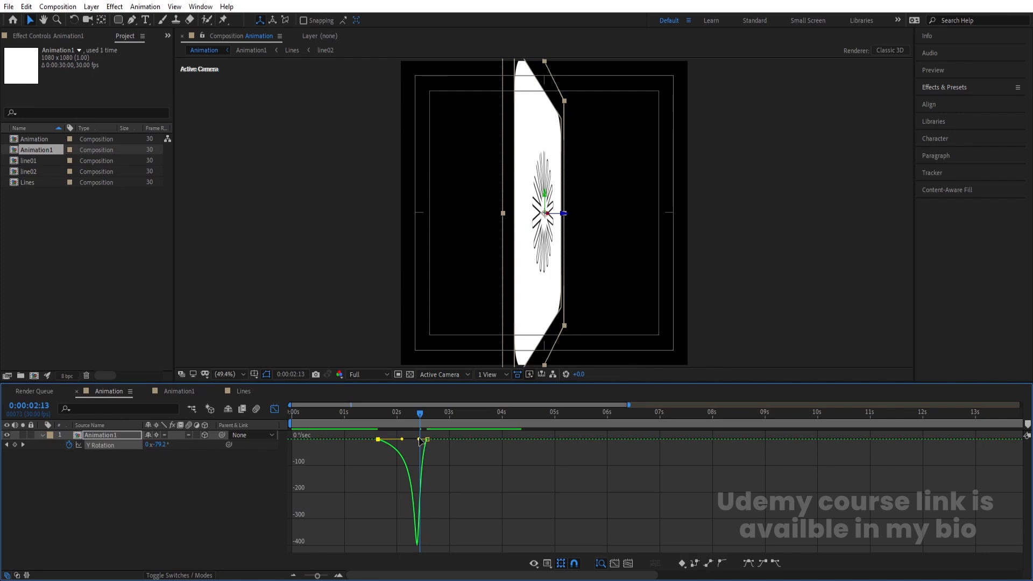
key(space)
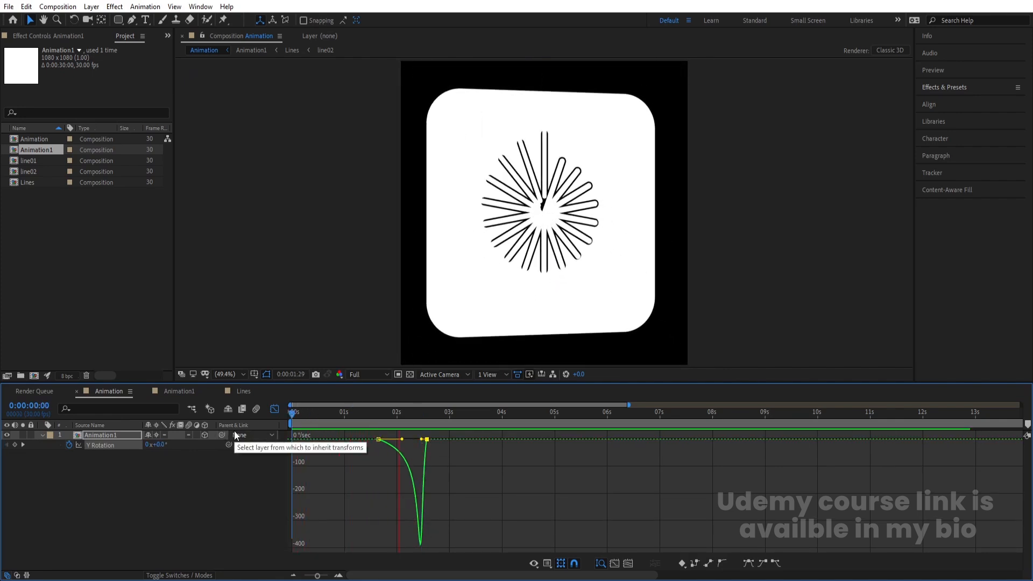
key(space)
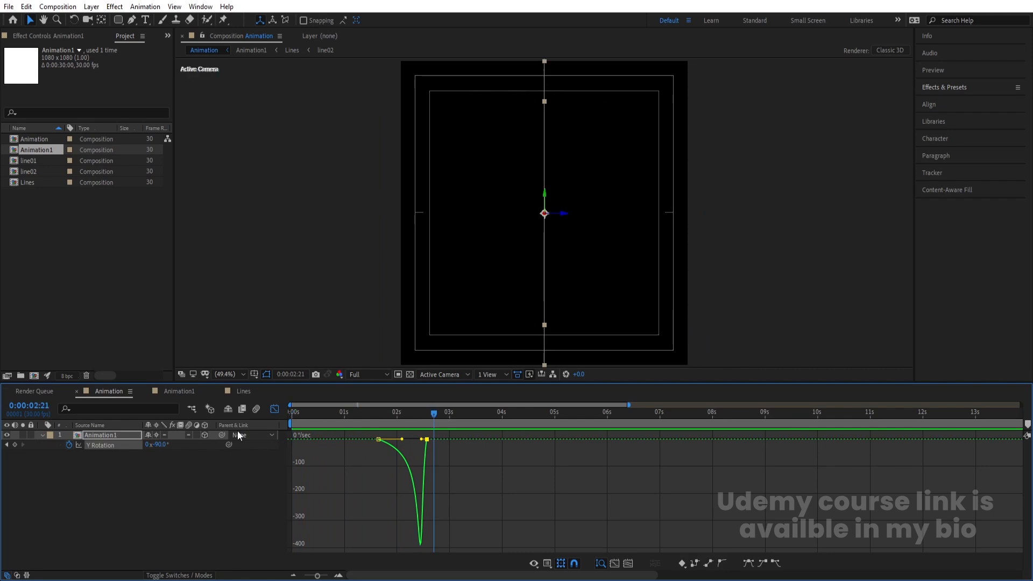
click(274, 409)
Step: Move Animation1's first Y Rotation keyframe to 0:00:01:12 and preview the flip from the start
click(372, 413)
drag(372, 413, 366, 410)
drag(378, 445, 355, 436)
key(space)
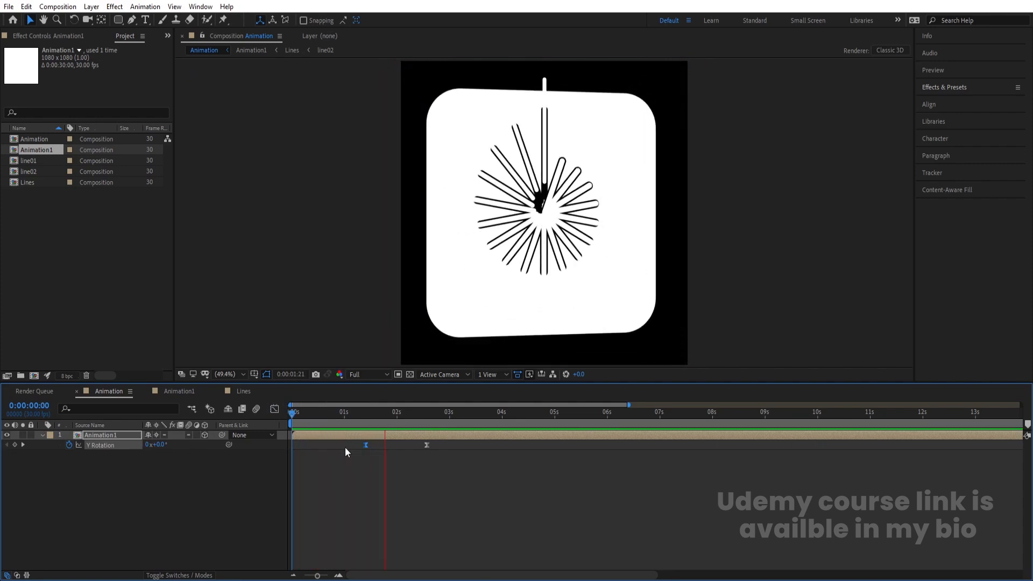
key(space)
click(325, 453)
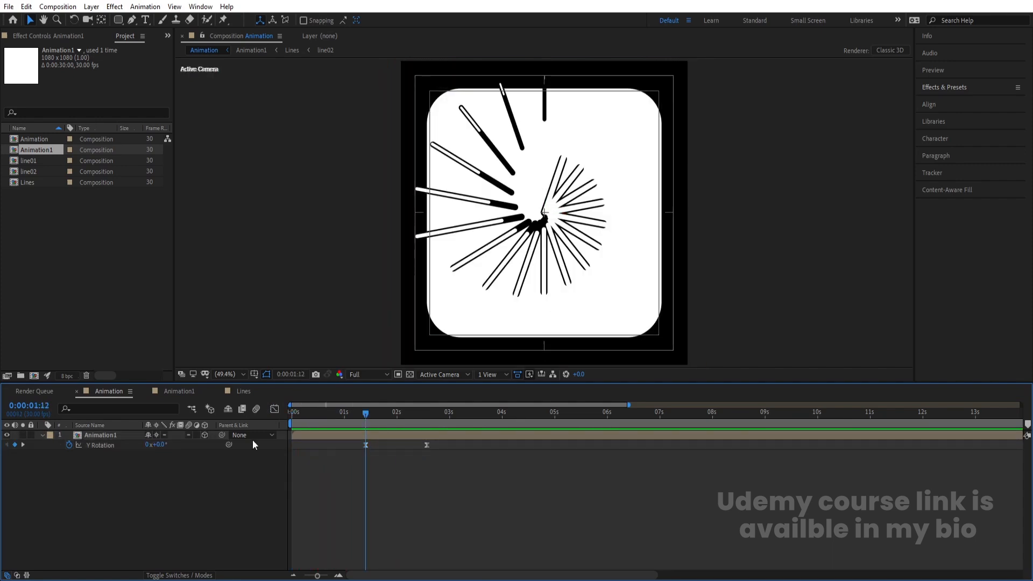
Step: Duplicate the Animation1 layer, shift the lower copy to start at 0:00:01:12, and show its rotation keyframes
click(95, 437)
key(ctrl+d)
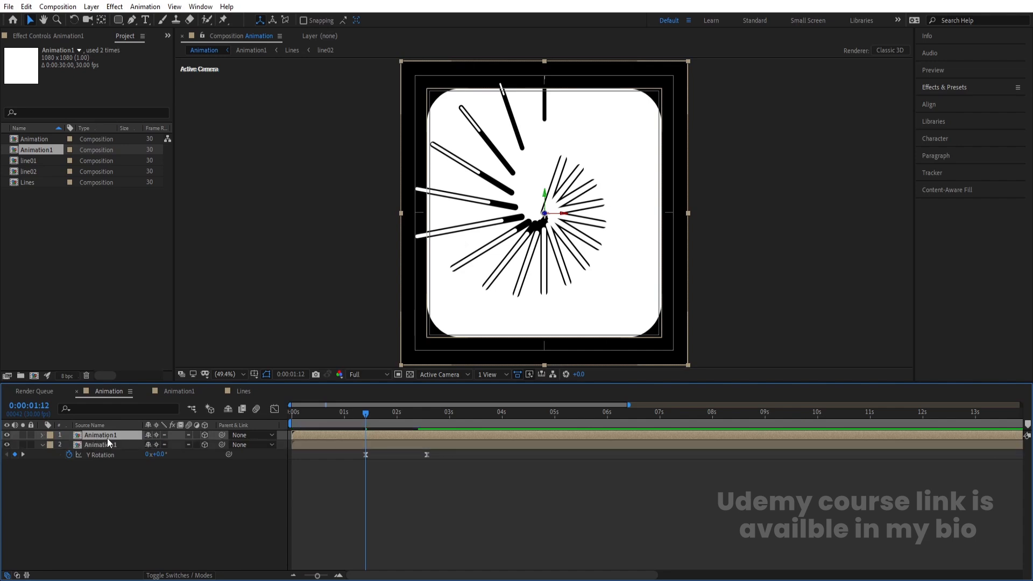
click(108, 444)
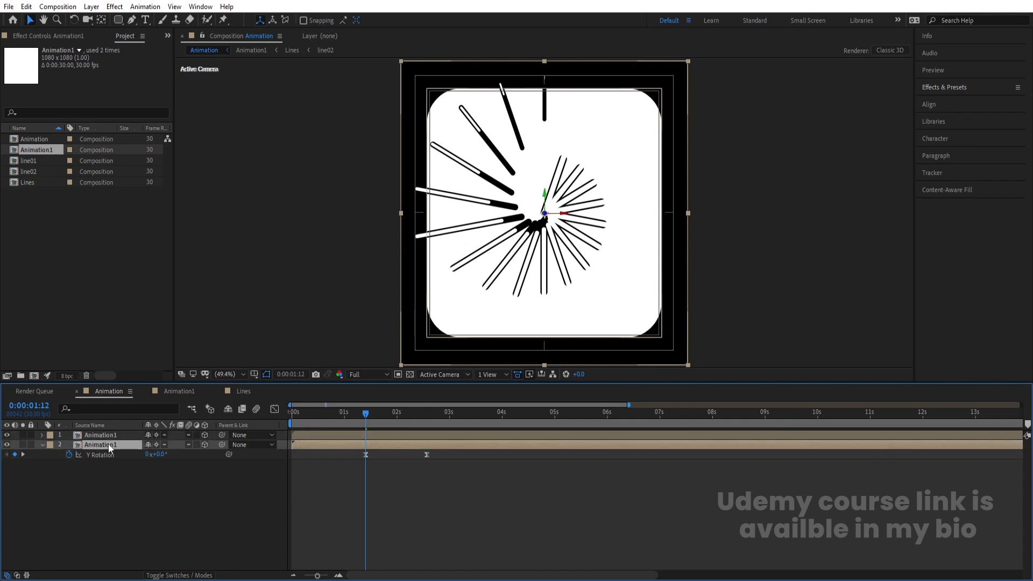
click(150, 481)
key(u)
drag(312, 454, 386, 467)
key(space)
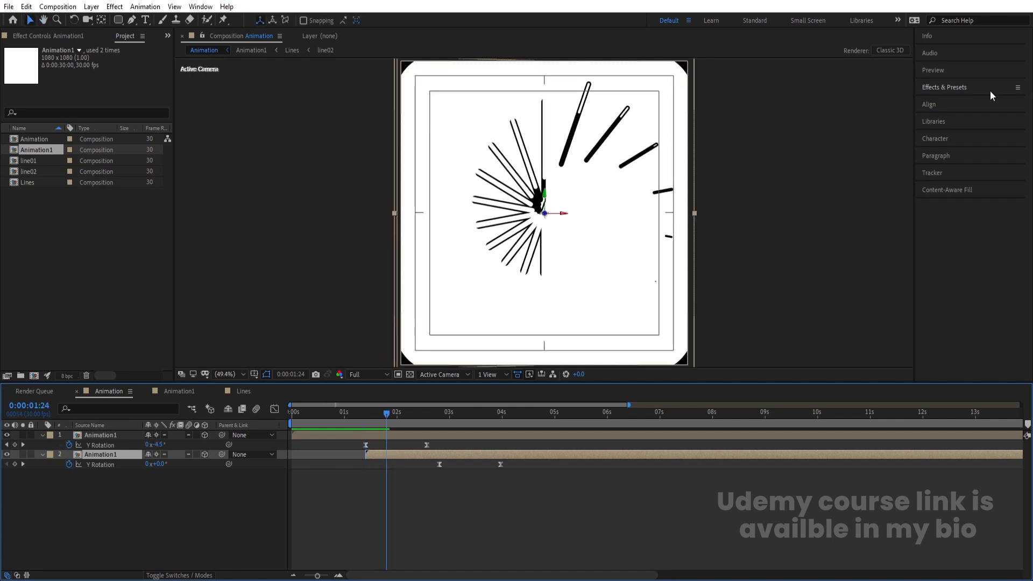
Step: Apply the Tint effect to the lower Animation1 layer, swap its colors, and preview the inverted card
click(959, 88)
text(tint)
double_click(957, 153)
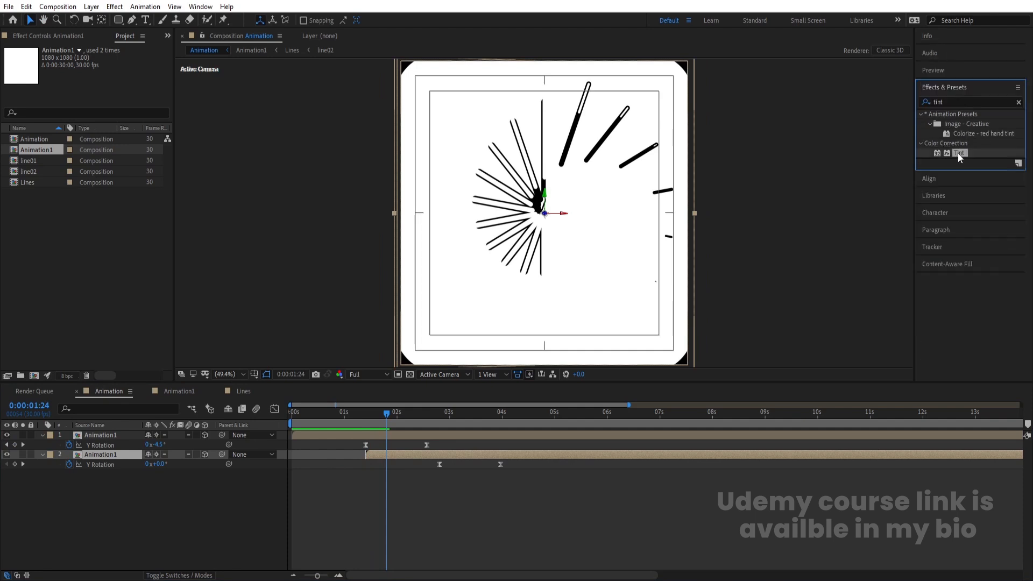
click(127, 98)
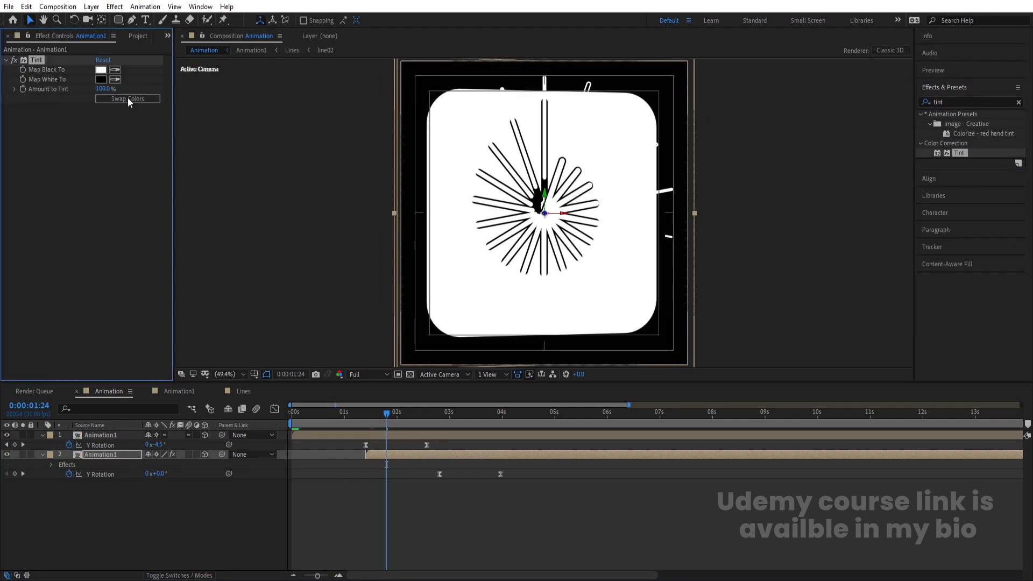
key(space)
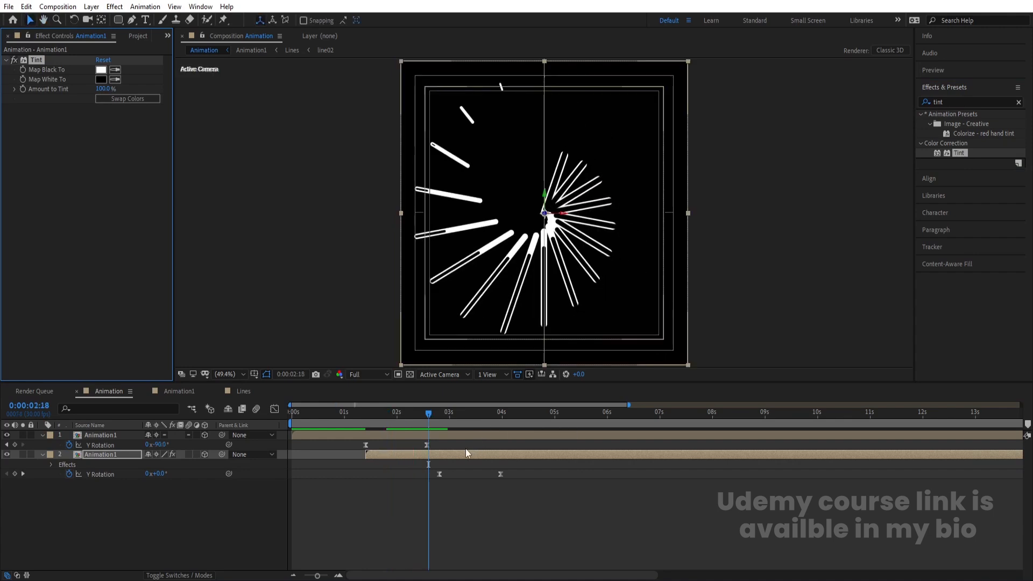
Step: Shift the tinted Animation1 layer to start at 0:00:02:00 and preview the transition
drag(428, 422, 347, 422)
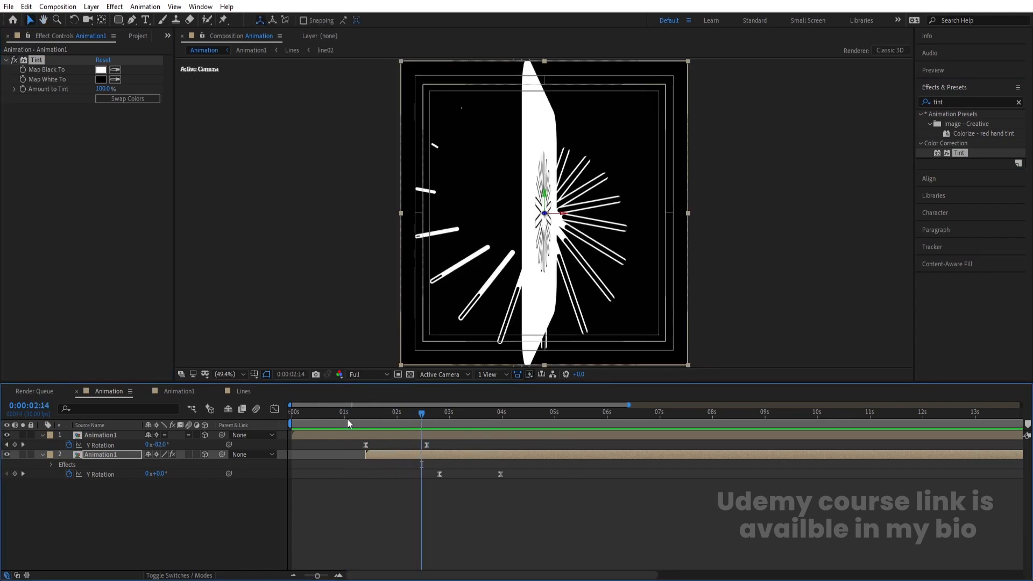
drag(423, 417, 397, 420)
click(396, 454)
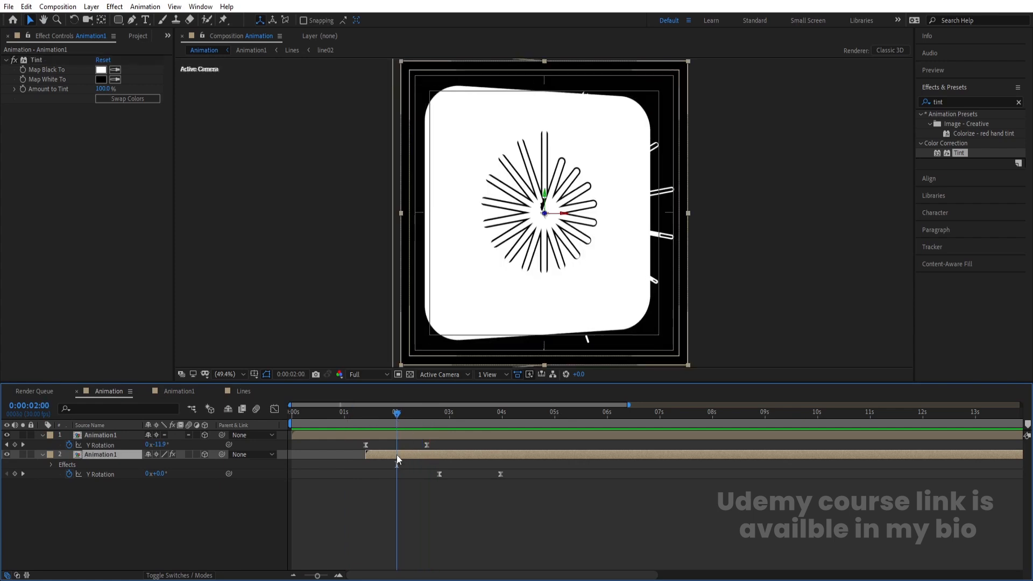
key(bracketleft)
key(space)
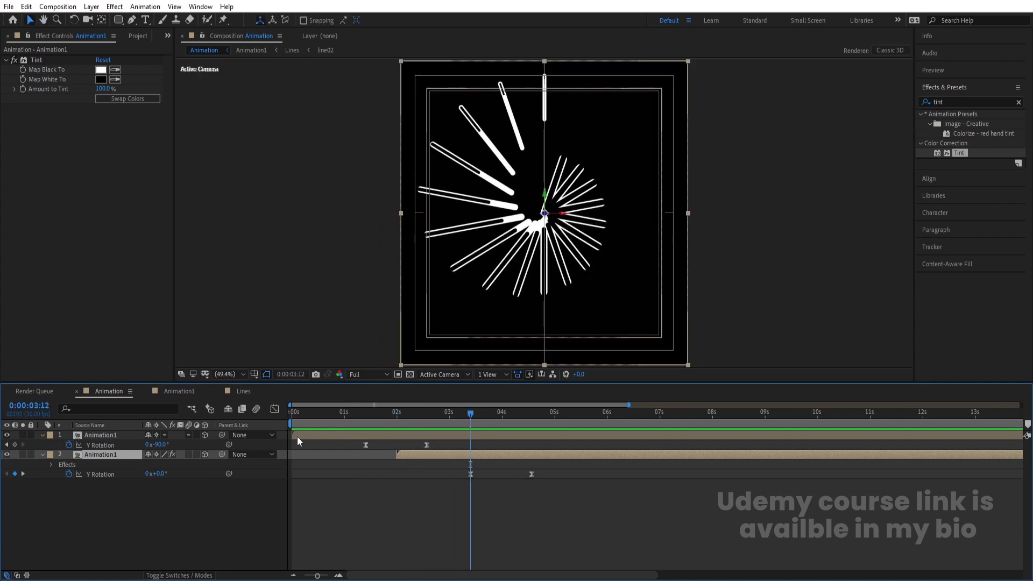
Step: Duplicate the untinted Animation1 layer, place the copy below the tinted one starting at 0:00:04:00, and show its keyframes
click(106, 435)
key(ctrl+d)
drag(107, 434, 104, 491)
drag(495, 413, 503, 416)
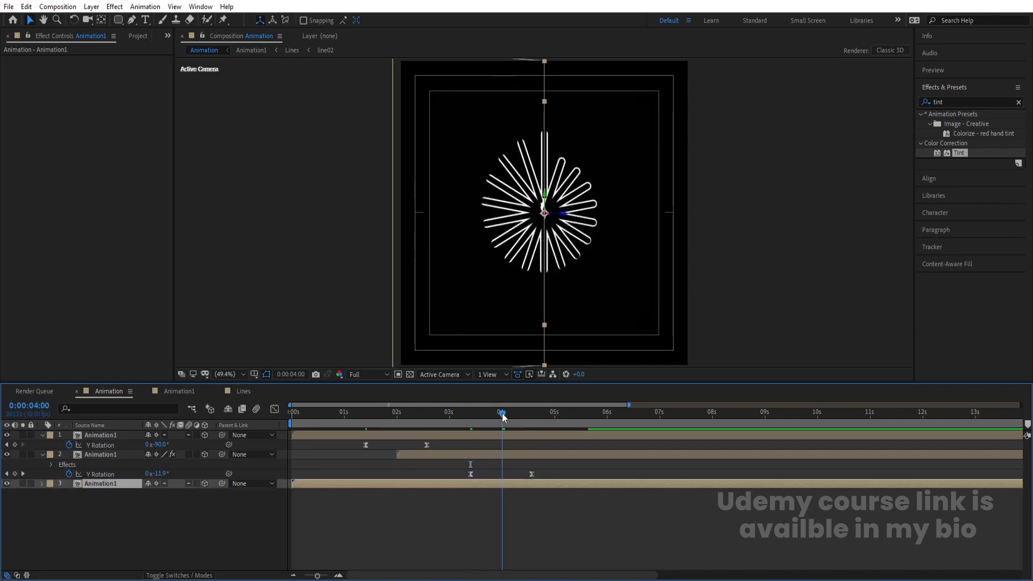
key([)
key(u)
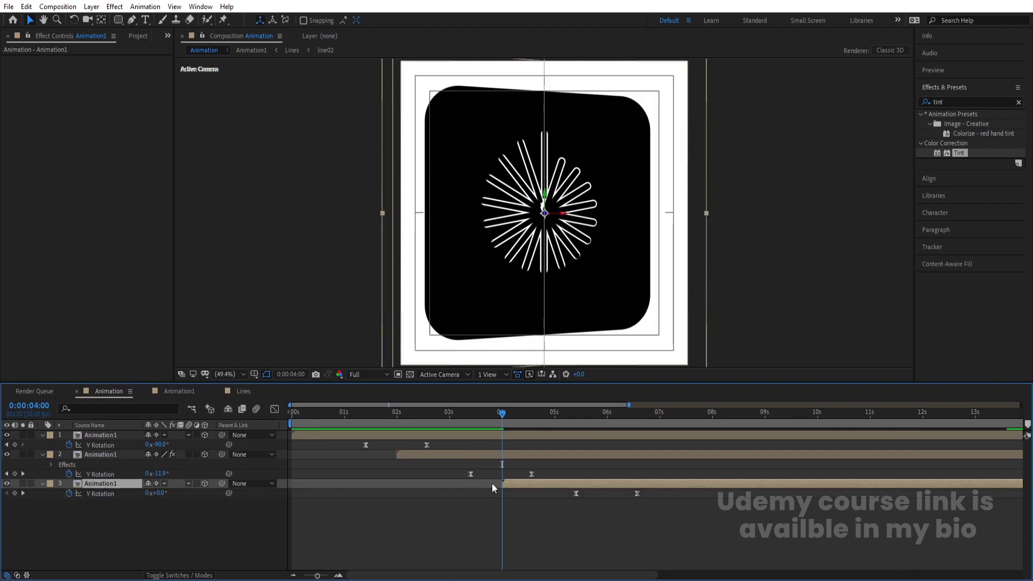
Step: Duplicate the tinted Animation1 layer, place the copy at the end of the layer stack, and start it at 0:00:06:00
click(607, 412)
click(406, 460)
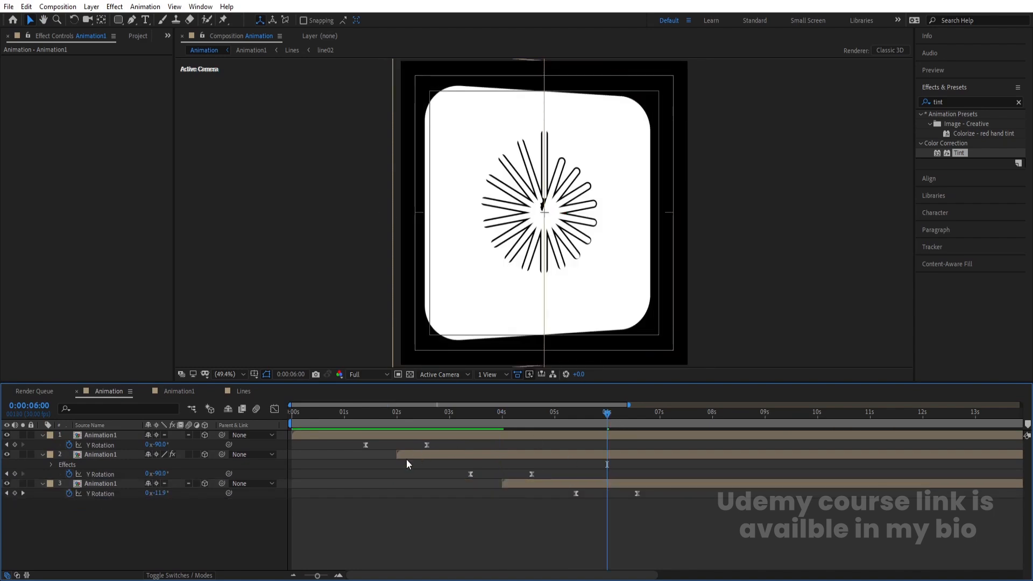
click(412, 457)
key(ctrl+d)
drag(85, 457, 92, 555)
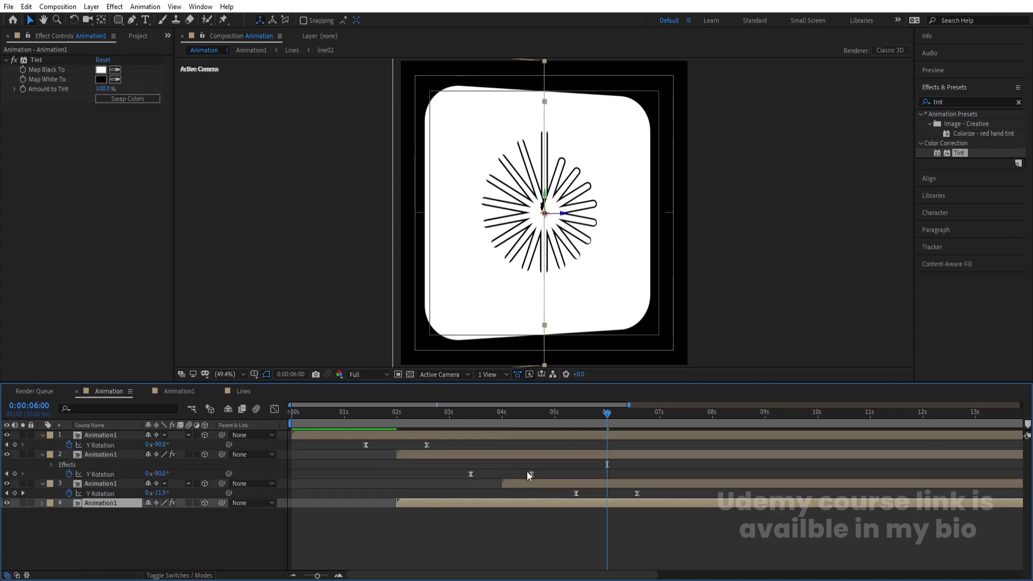
key(bracketleft)
Step: Set the work area from 0:00:02:00 to 0:00:06:00 and preview the loop
drag(387, 420, 396, 422)
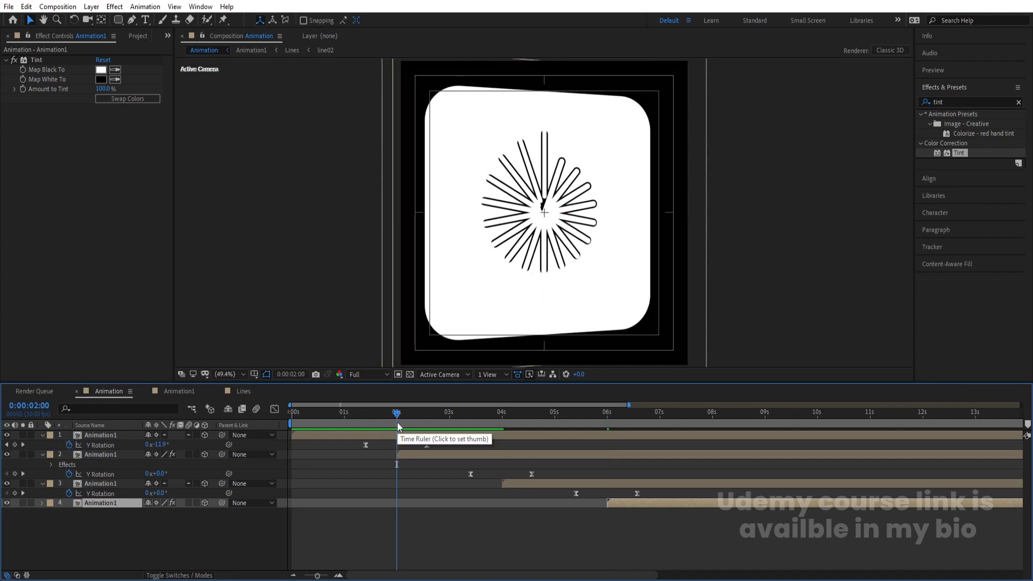
key(b)
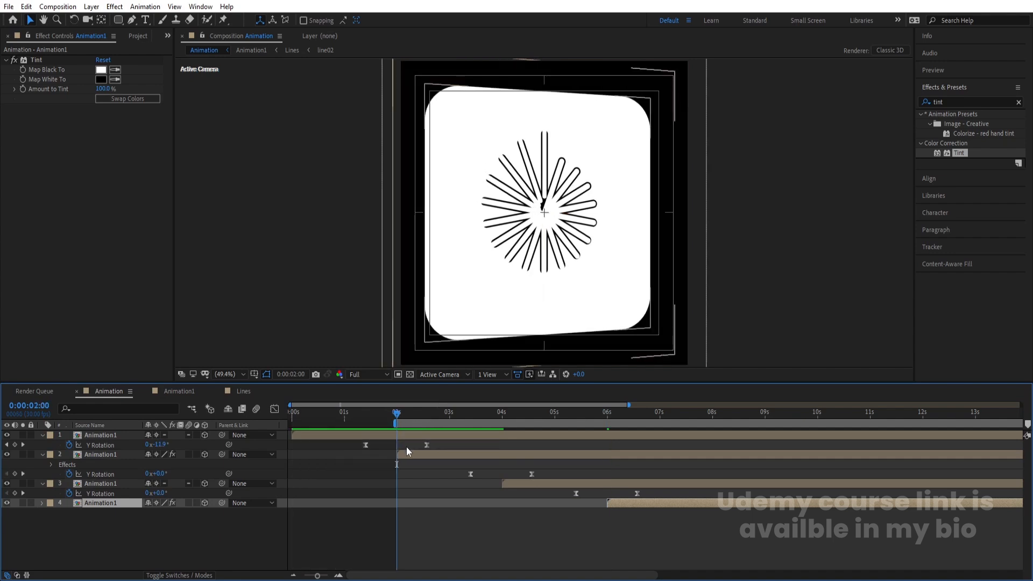
mouse_move(401, 412)
mouse_down()
mouse_move(490, 438)
mouse_move(606, 538)
mouse_up()
drag(606, 485, 609, 491)
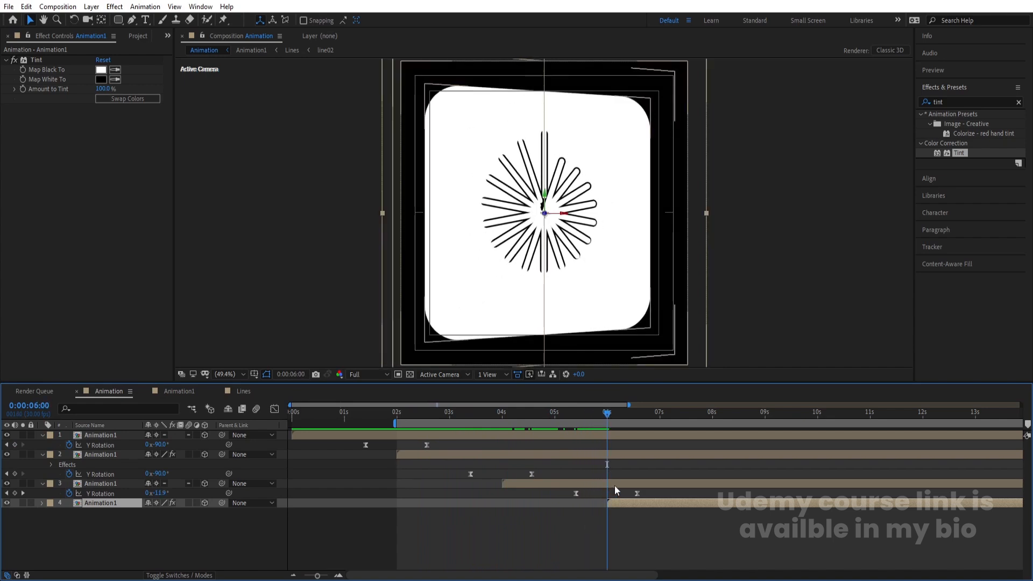
key(n)
key(space)
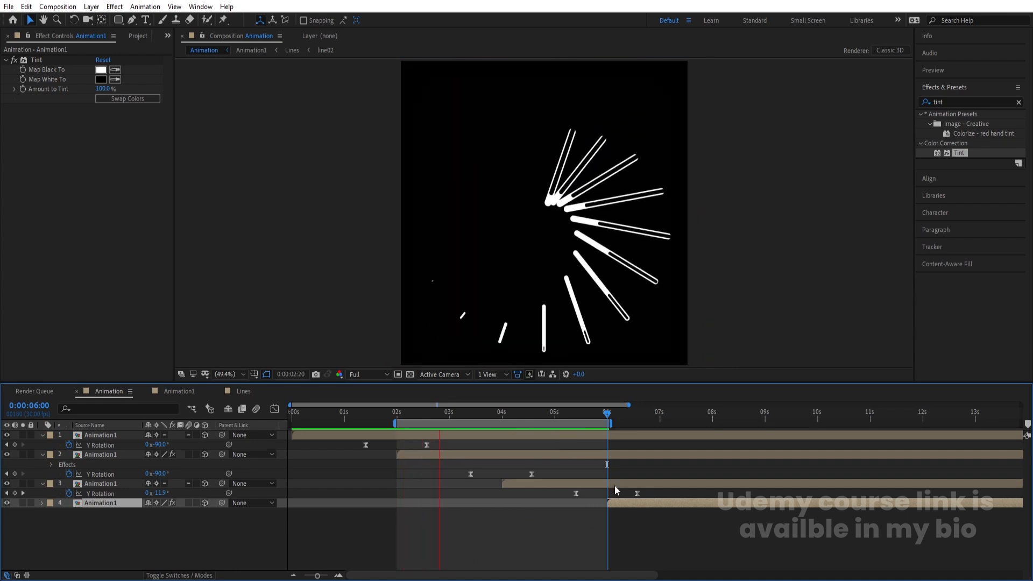
key(space)
key(space)
Step: Return to 0:00:02:00, create a black solid, and place it beneath all the Animation1 layers
click(499, 414)
drag(499, 417, 398, 430)
click(112, 524)
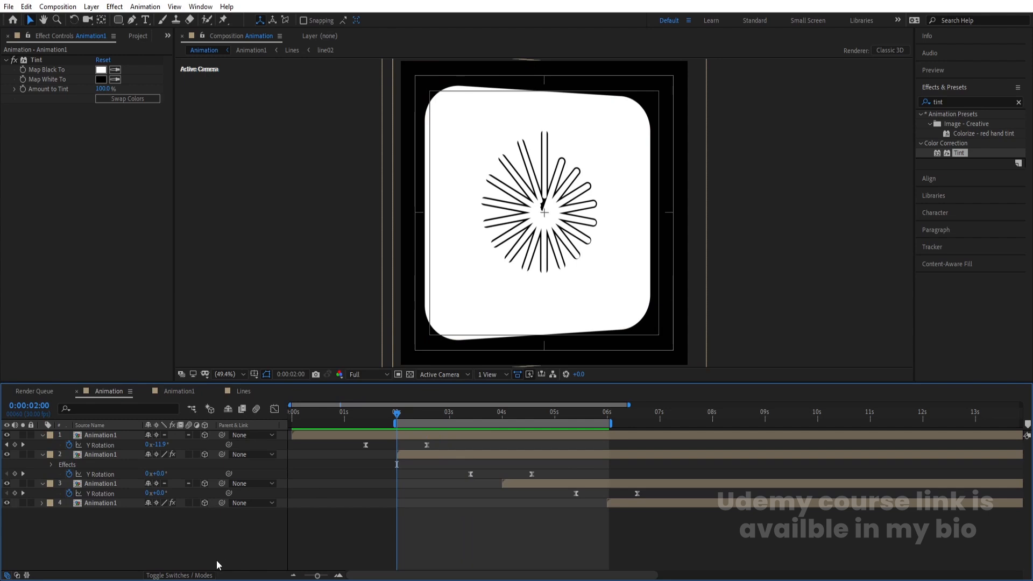
key(ctrl+y)
click(231, 350)
key(Return)
drag(175, 348, 121, 548)
key(Return)
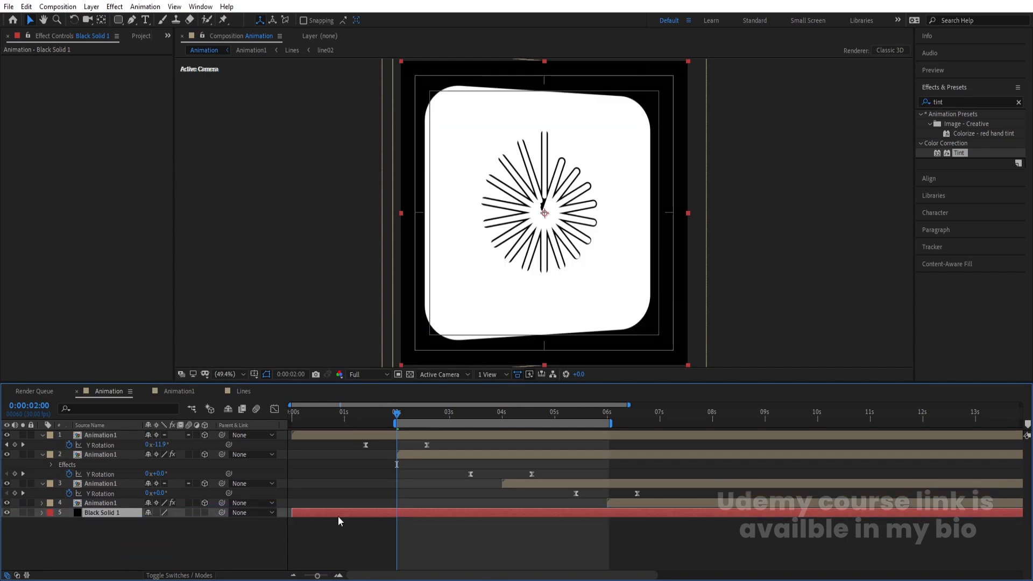
Step: Preview to about 0:00:02:22 and create a comp-sized white solid with color FFFFFF directly above the black solid
key(space)
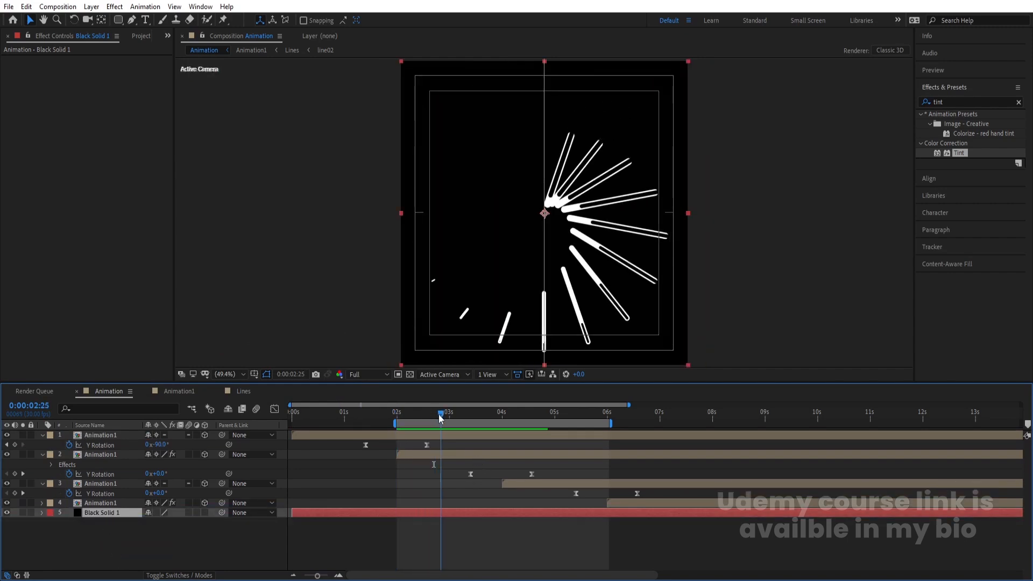
mouse_move(437, 414)
mouse_down()
mouse_move(402, 421)
mouse_move(433, 430)
mouse_up()
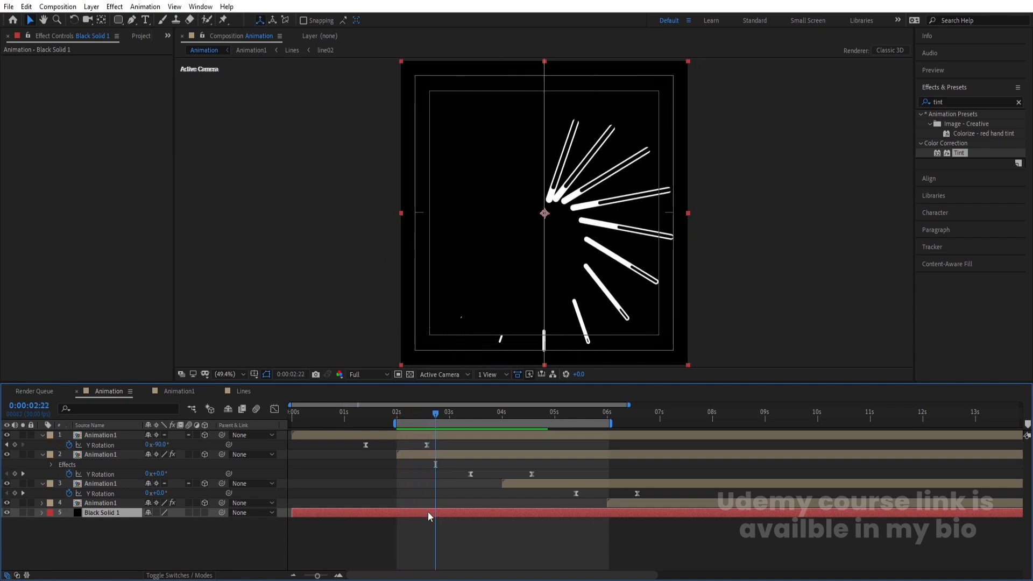
key(ctrl+y)
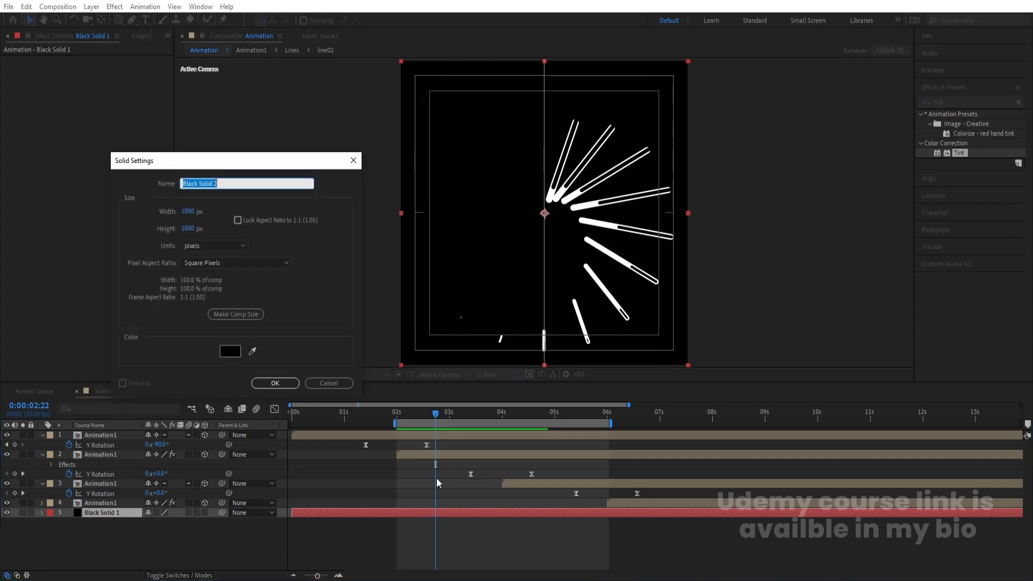
click(237, 352)
text(ffffff)
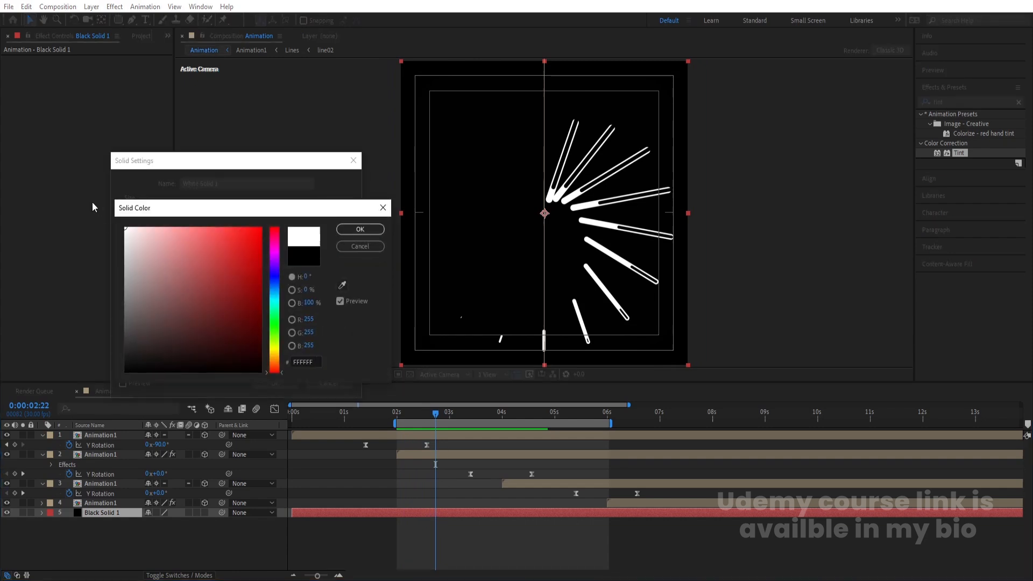
key(Return)
key(Return)
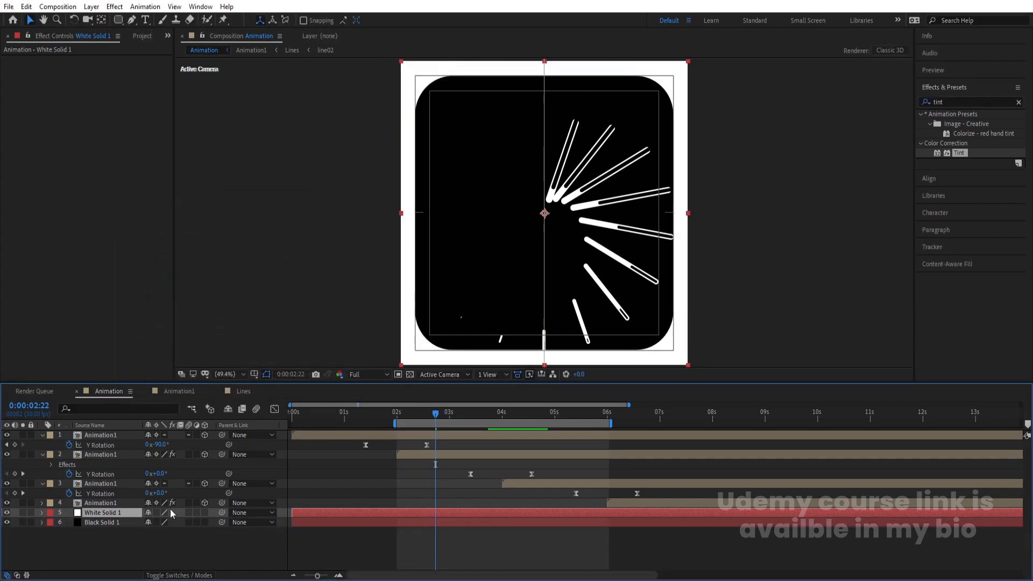
Step: Make the white solid start at 0:00:02:00 and delete the black solid
key(alt+bracketleft)
drag(474, 523, 543, 522)
key(space)
key(space)
drag(465, 415, 399, 430)
key(bracketleft)
key(Page_Up)
key(bracketleft)
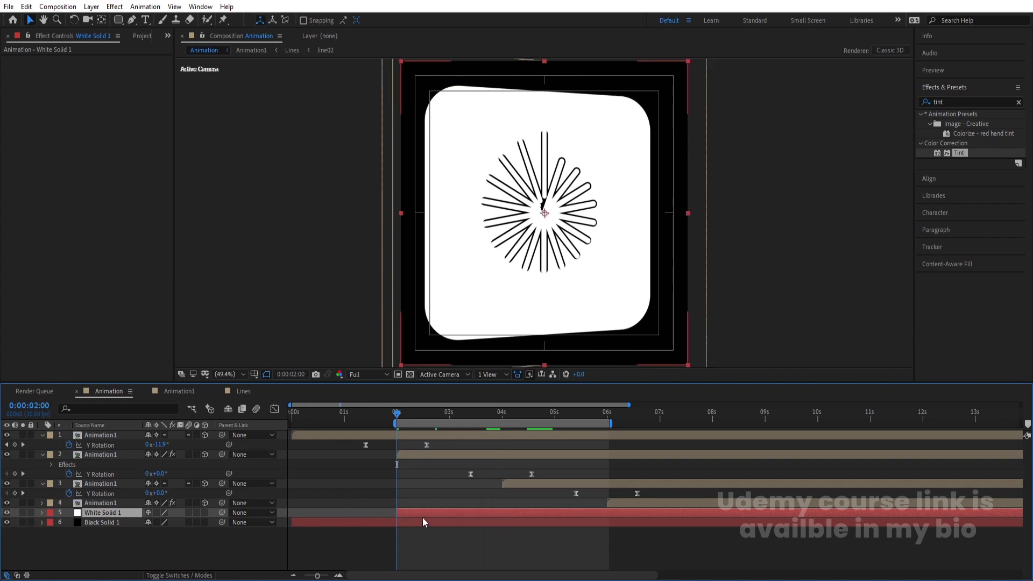
click(100, 523)
key(Delete)
Step: Go to 0:00:04:00 and create a comp-sized black solid directly above the white solid
drag(411, 419, 503, 421)
click(514, 482)
click(501, 415)
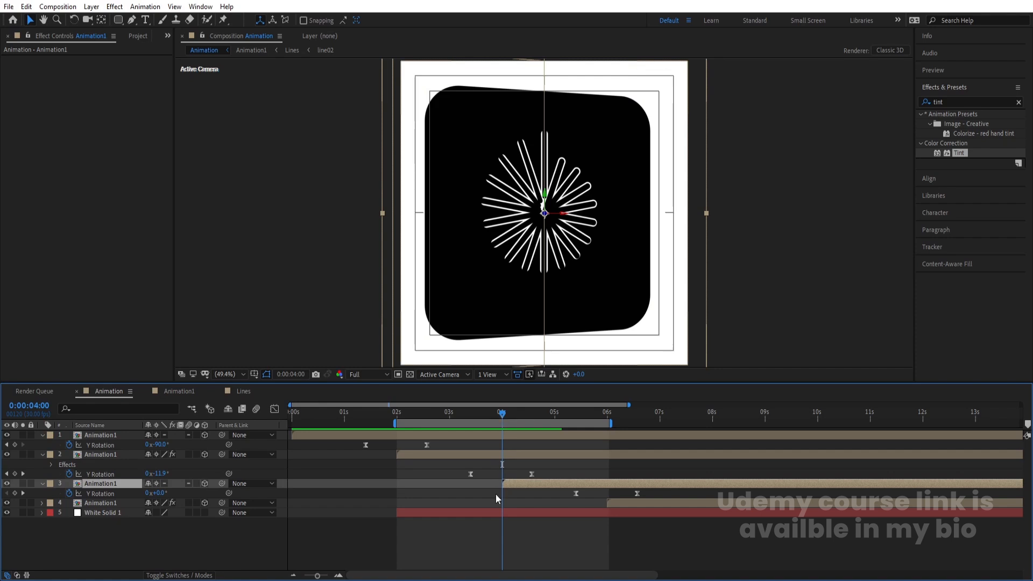
click(496, 512)
key(Num_Lock)
key(comma)
key(ctrl+y)
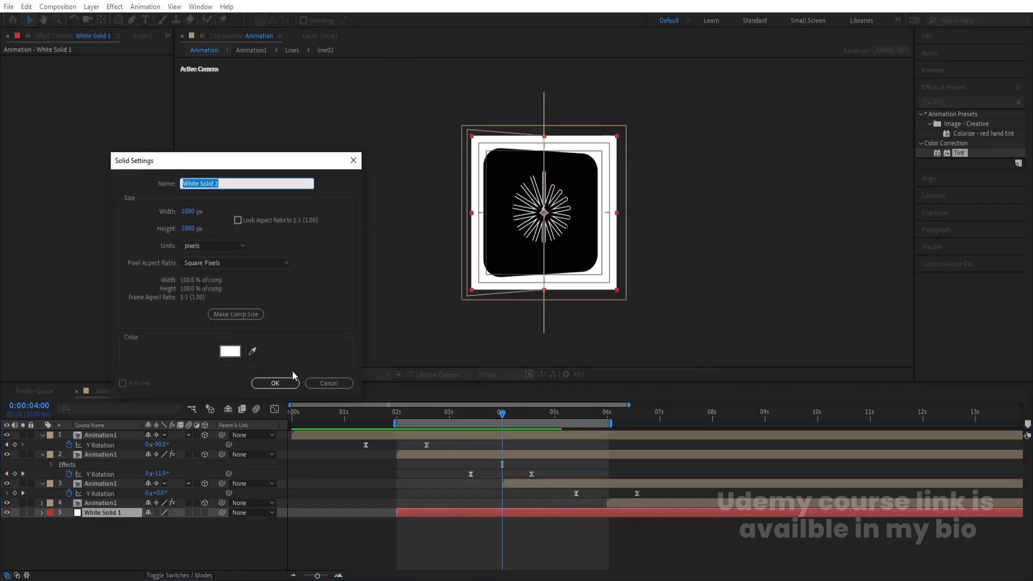
click(236, 354)
drag(194, 321, 56, 484)
key(Return)
key(Return)
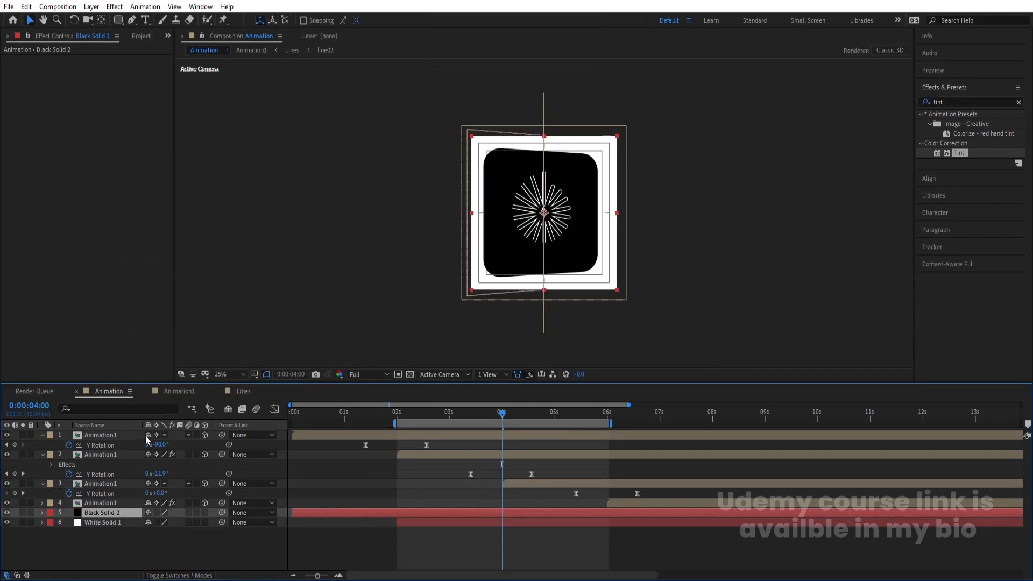
Step: Trim the black solid so it starts at 0:00:04:00, and preview the work area
key(alt+bracketleft)
click(239, 374)
click(234, 169)
key(space)
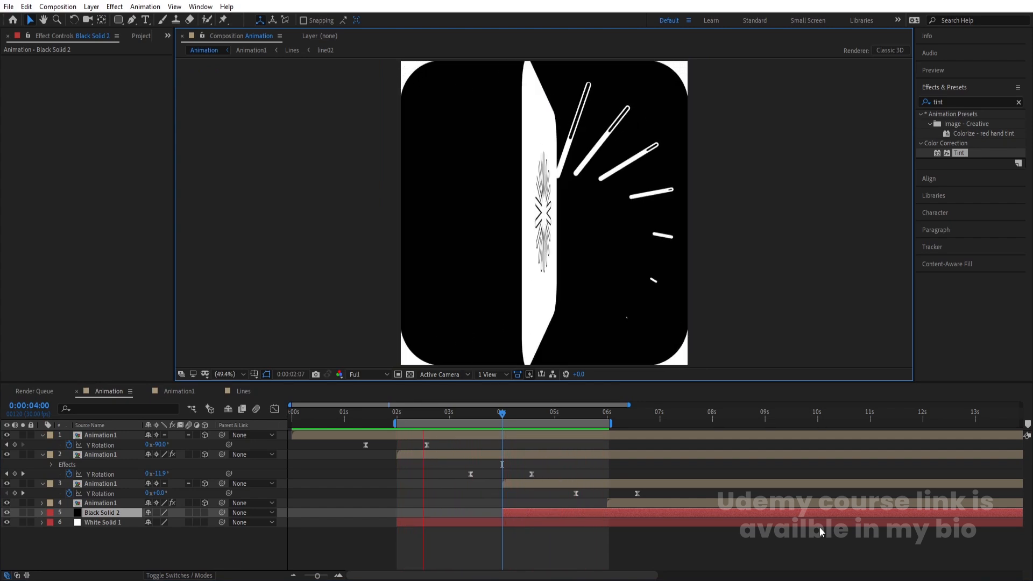
key(space)
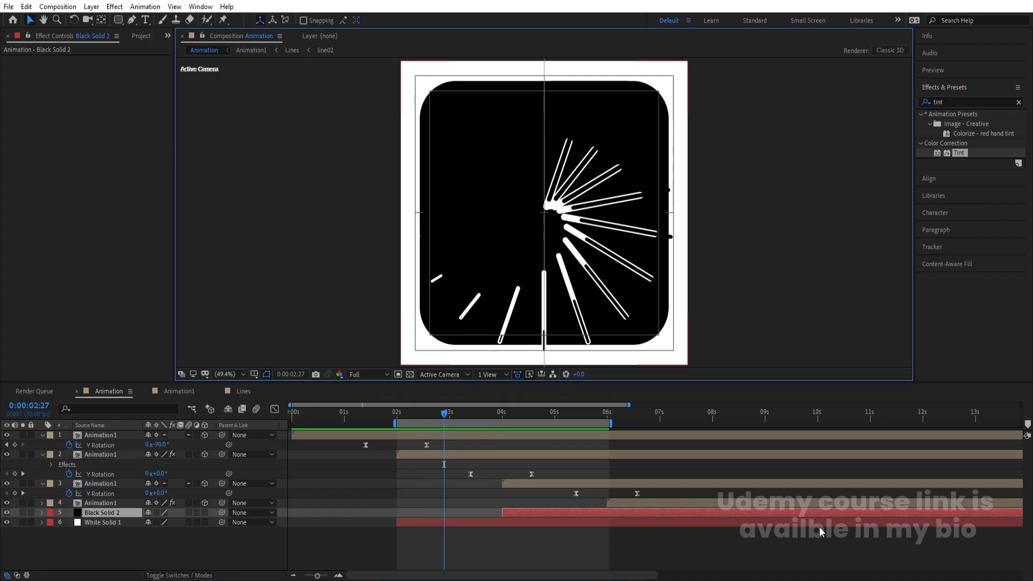
Step: Create a 1080 x 1080, 30 fps composition named Main Animation and add the Animation composition to it
key(ctrl+n)
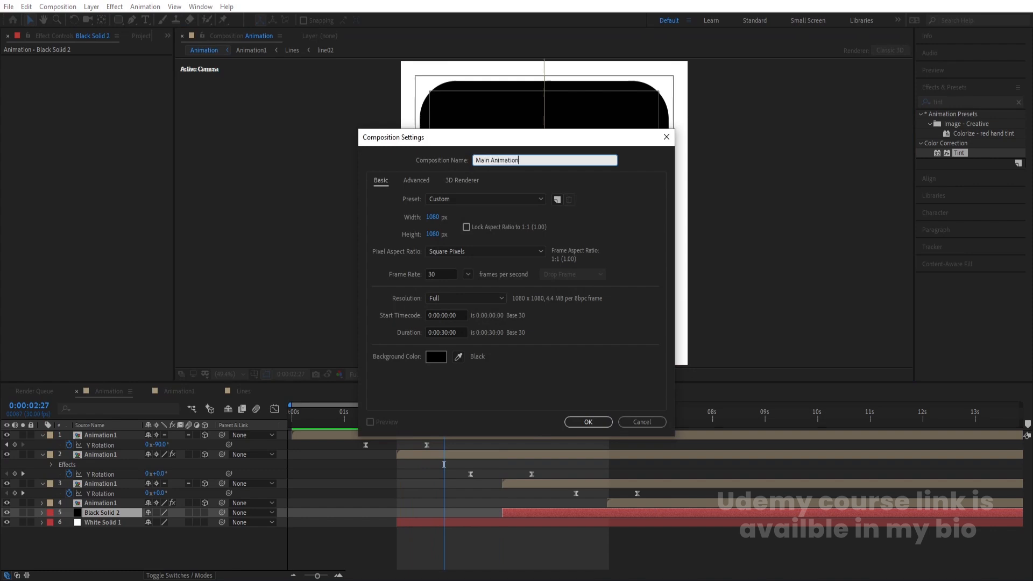
key(Return)
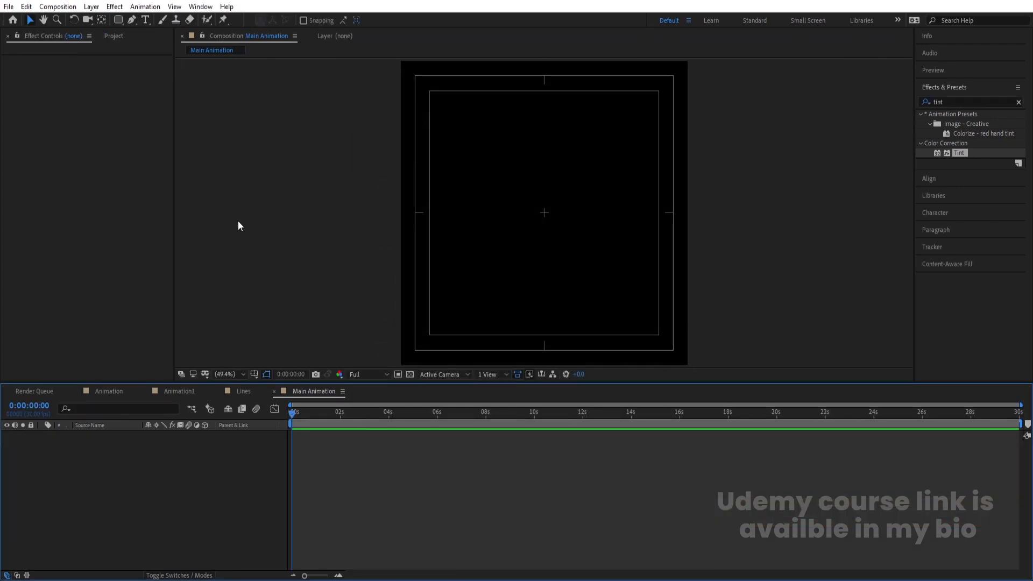
key(ctrl+0)
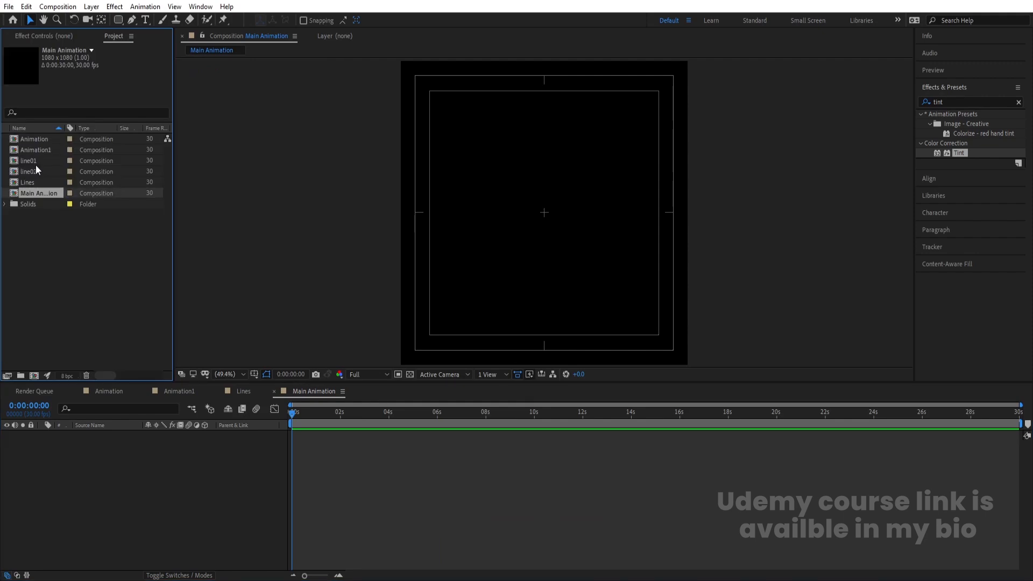
click(33, 140)
drag(158, 544, 159, 545)
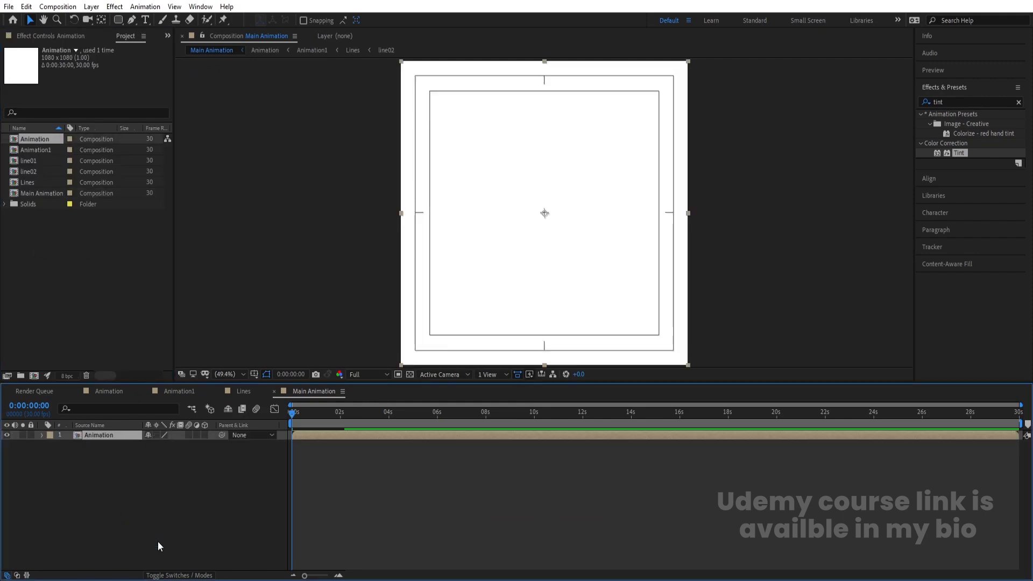
Step: Set the Main Animation composition's width to 1920 px and scale the Animation layer to 66%
key(ctrl+k)
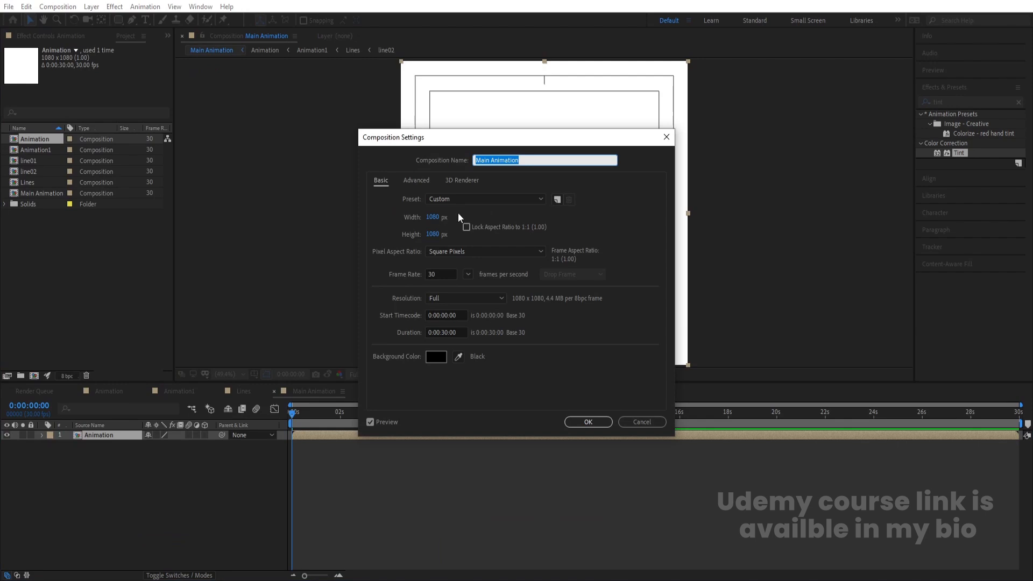
click(433, 217)
text(192)
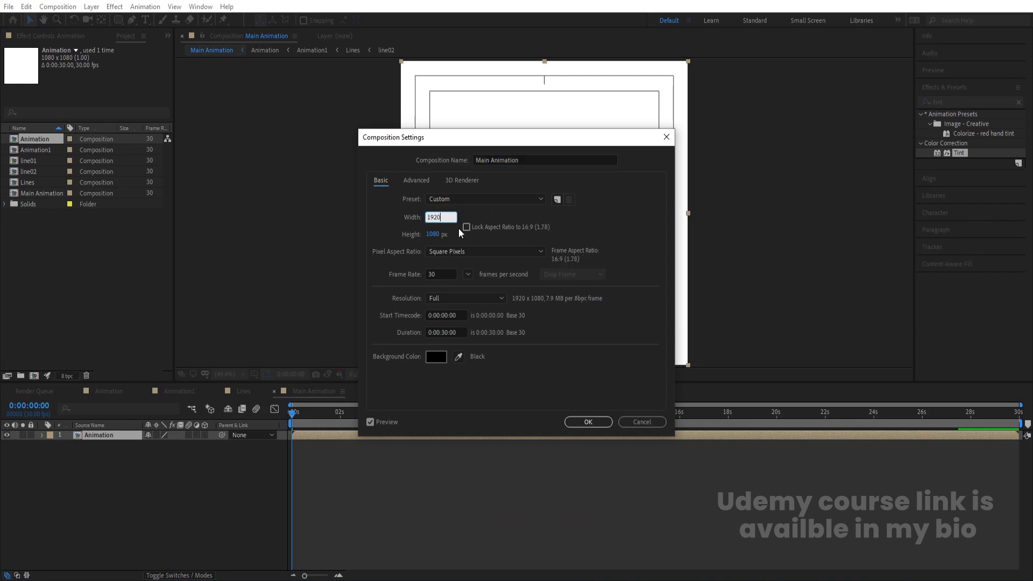
key(Return)
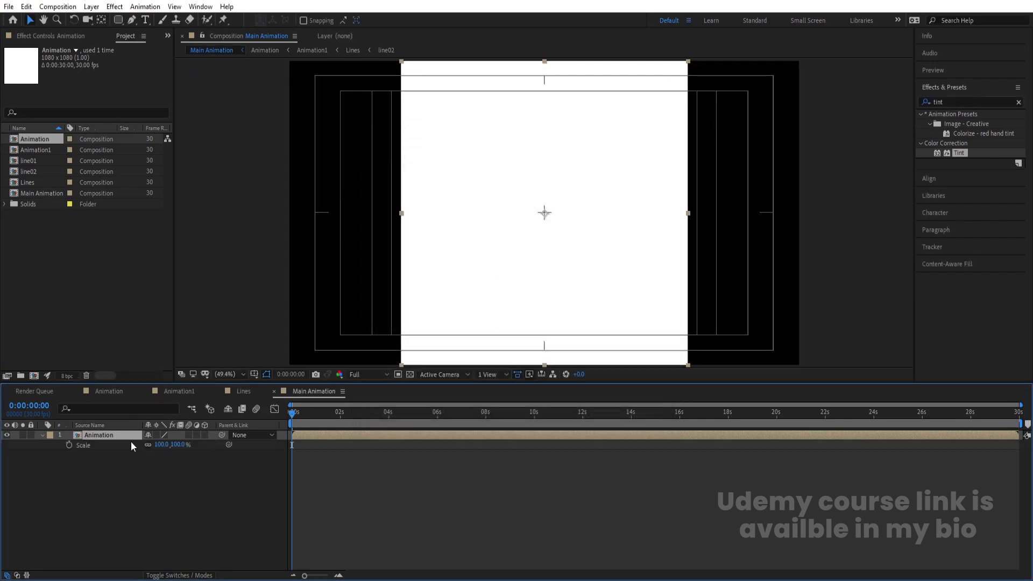
drag(165, 448, 147, 448)
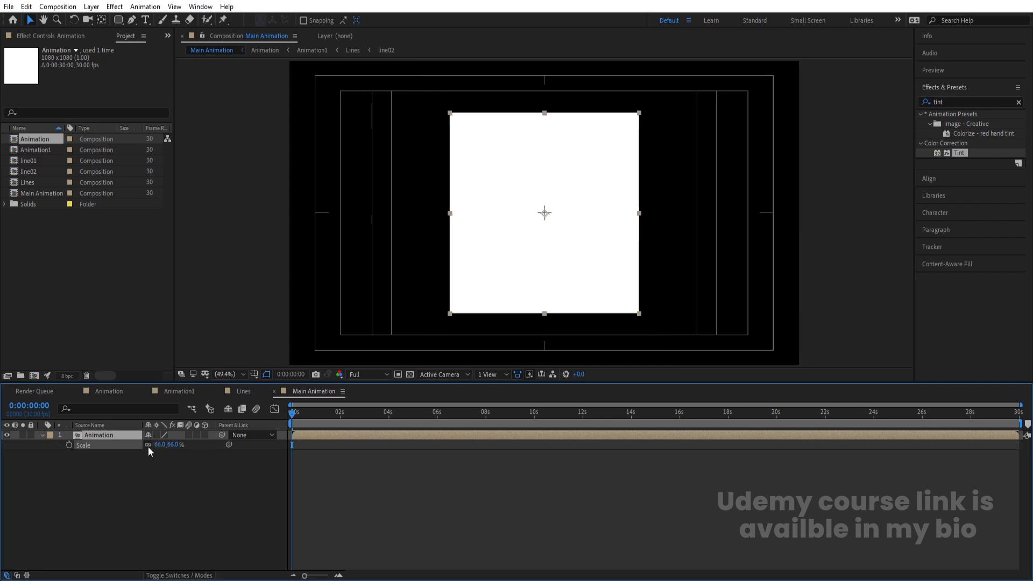
key(space)
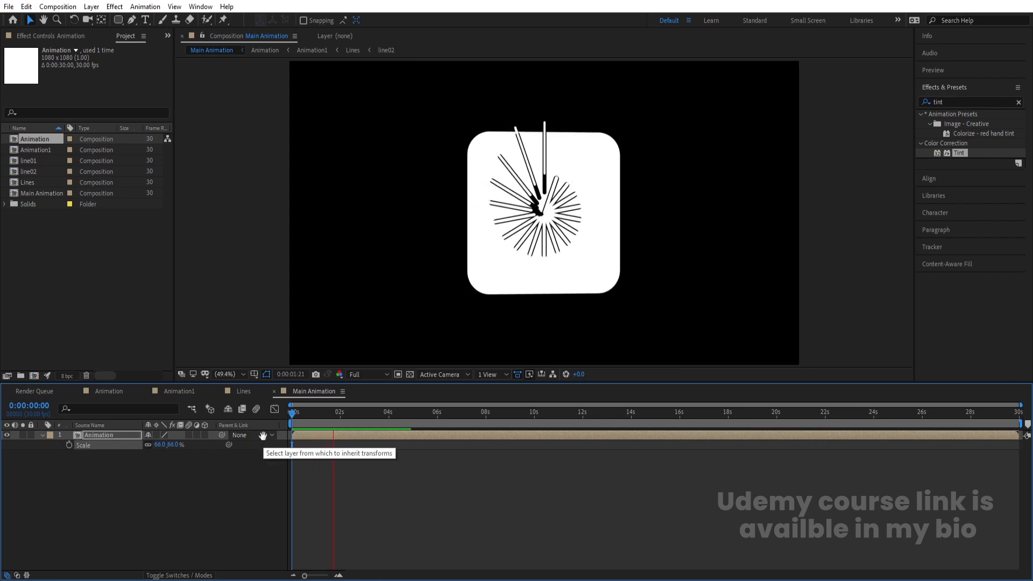
Step: Set the Main Animation composition's background color to red and preview up to 0:00:02:14
key(ctrl+k)
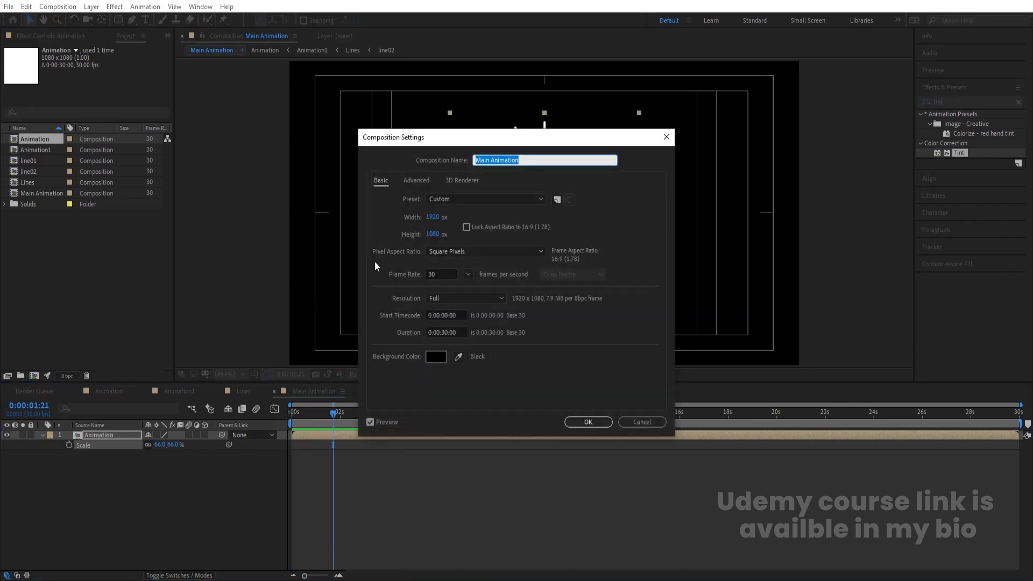
click(439, 354)
drag(250, 275, 333, 161)
key(Return)
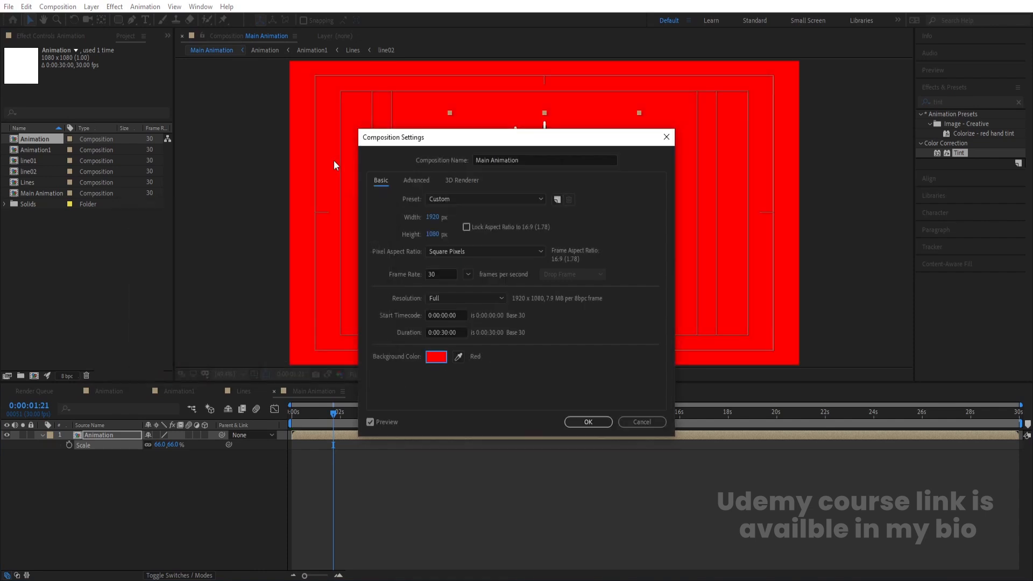
key(Return)
key(space)
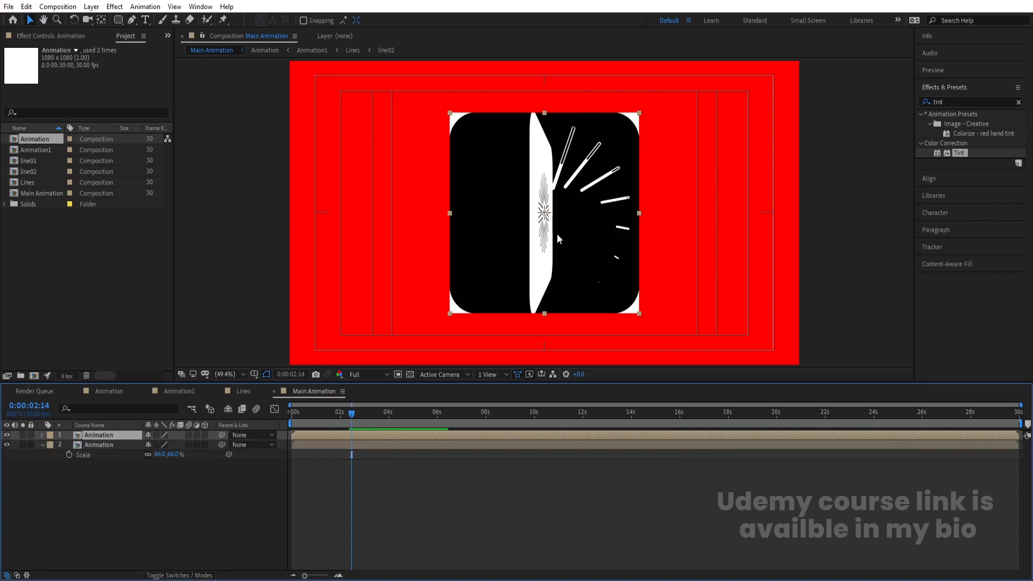
Step: Apply the CC RepeTile effect to the Animation layer and reduce the layer's scale to 54%
click(945, 101)
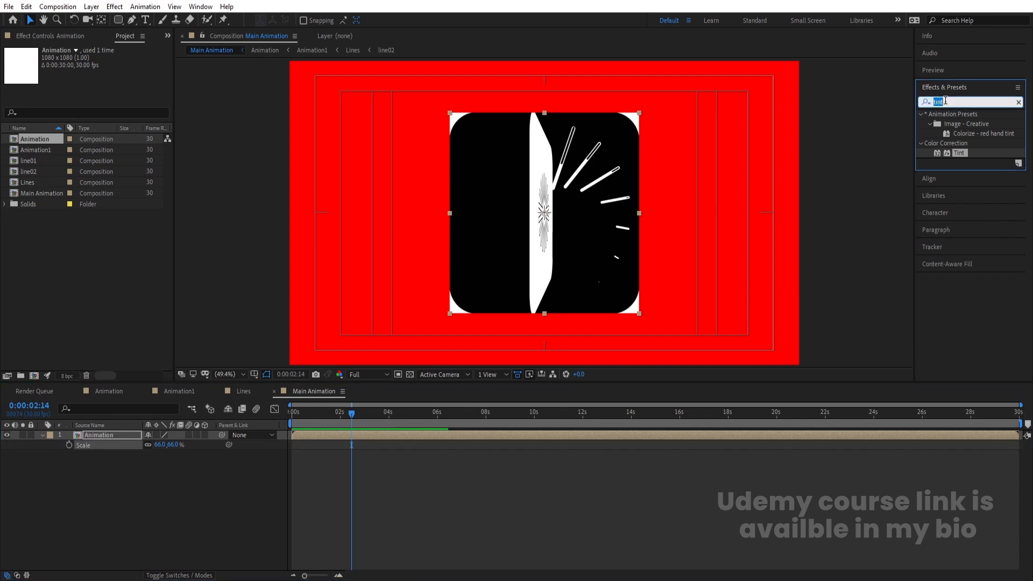
text(cc)
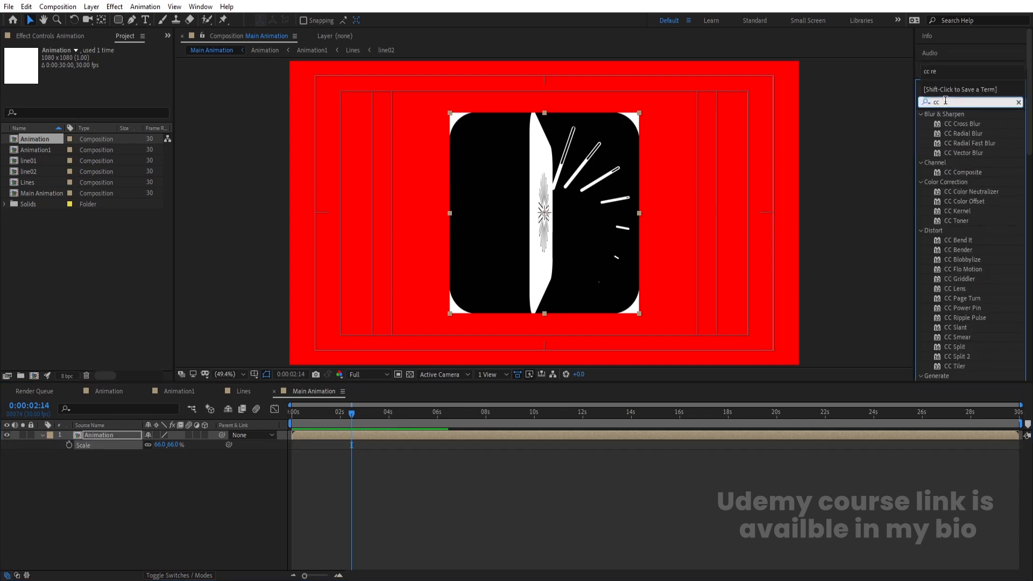
text( re)
double_click(966, 126)
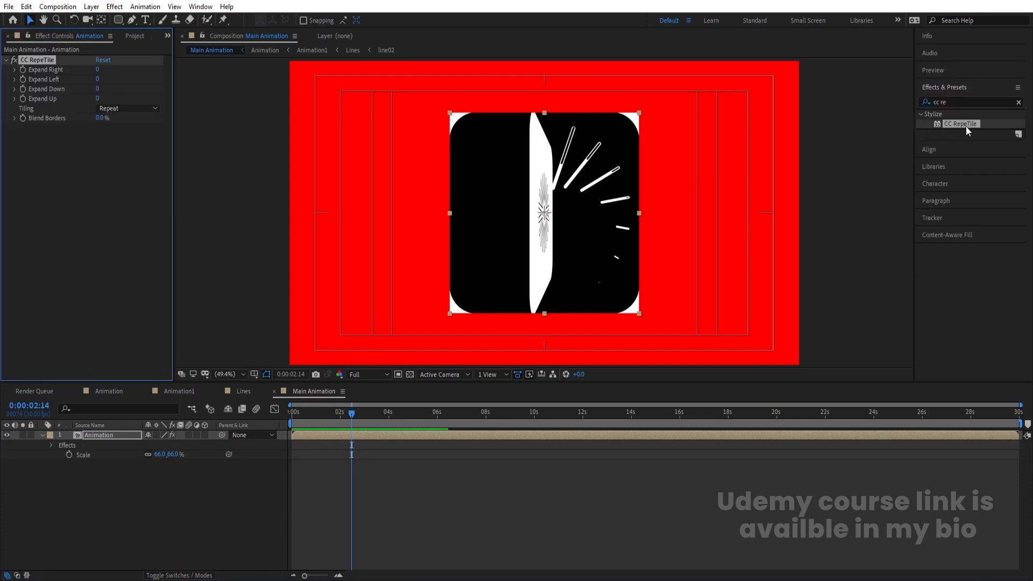
drag(154, 455, 170, 478)
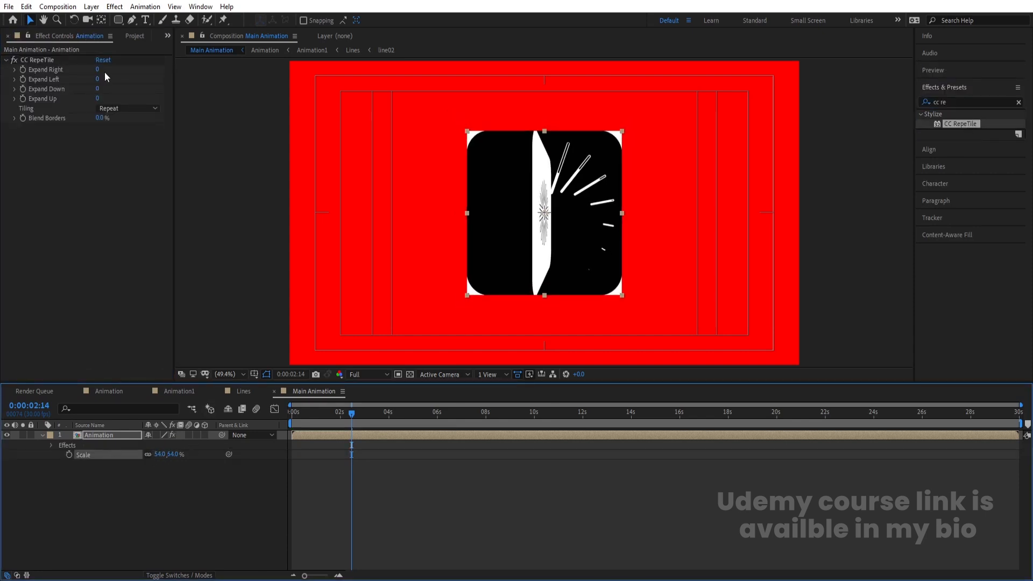
Step: Set CC RepeTile to expand right 1732, left 1699, down 1417 and up 1051, and preview the tiling
drag(98, 69, 727, 91)
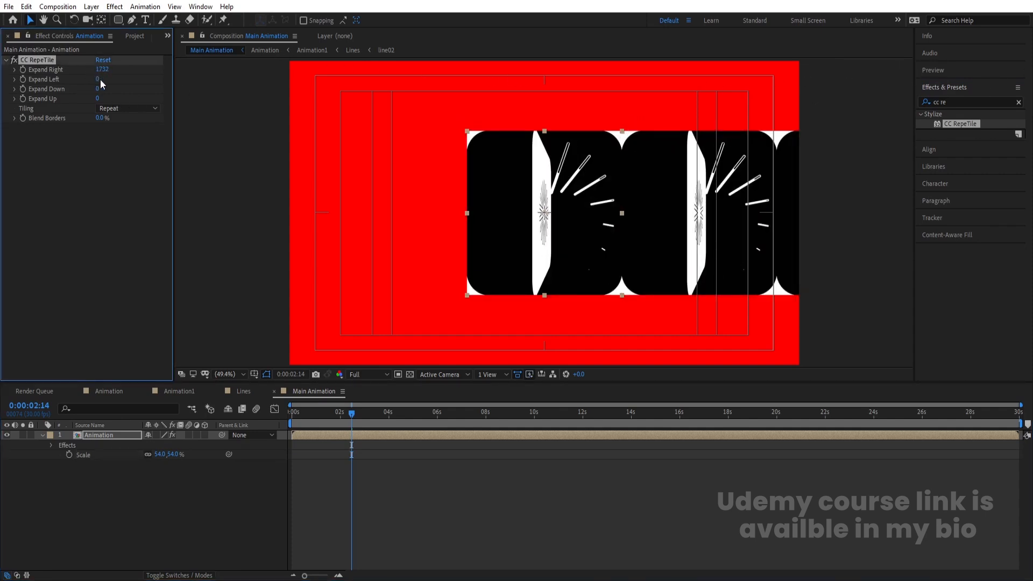
drag(97, 80, 303, 81)
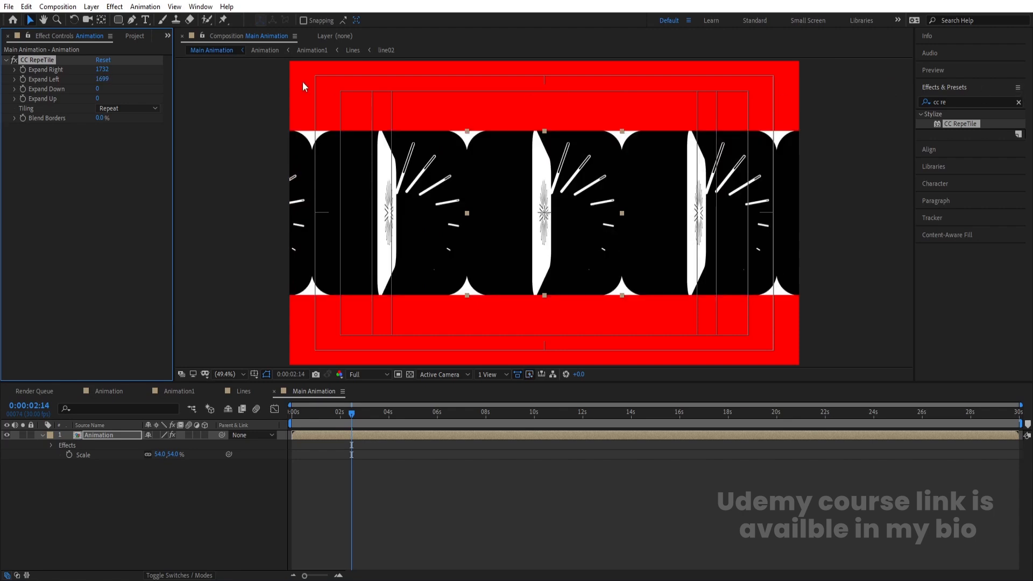
drag(101, 89, 223, 92)
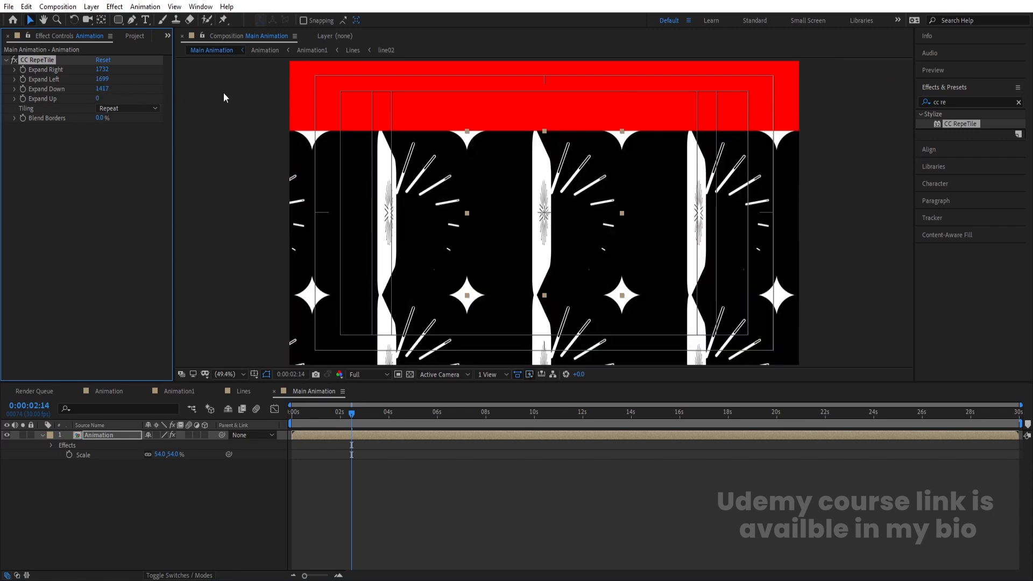
click(95, 99)
drag(99, 98, 409, 121)
key(space)
key(space)
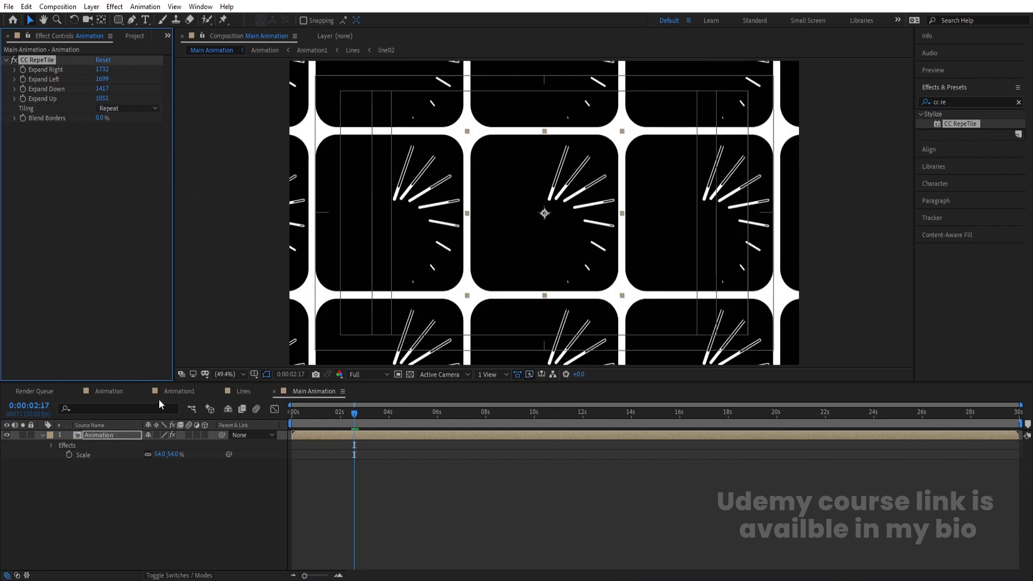
Step: Close the Animation1 and Lines timelines and reopen the Animation composition from its layer
click(146, 392)
click(147, 392)
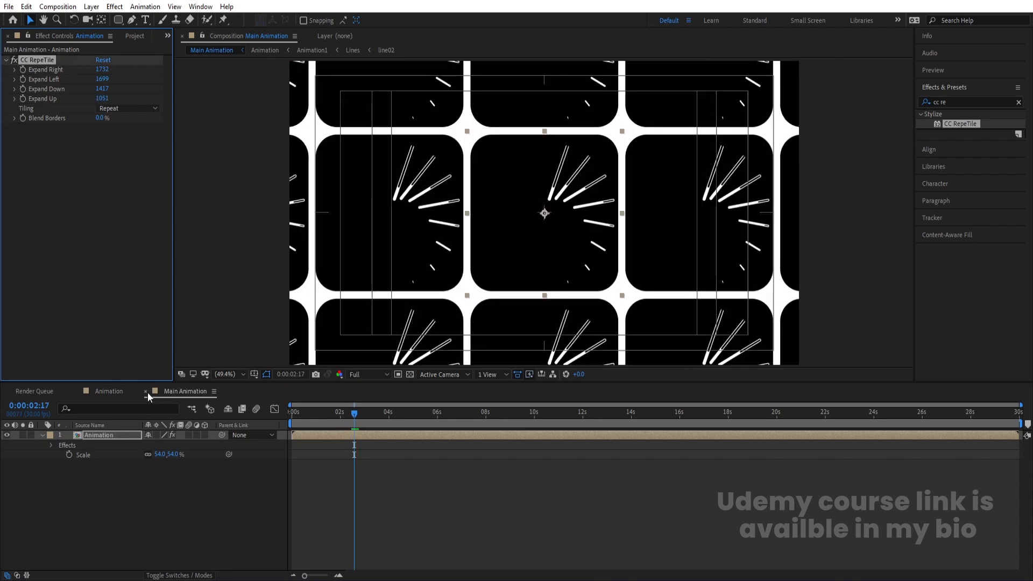
click(77, 391)
double_click(101, 435)
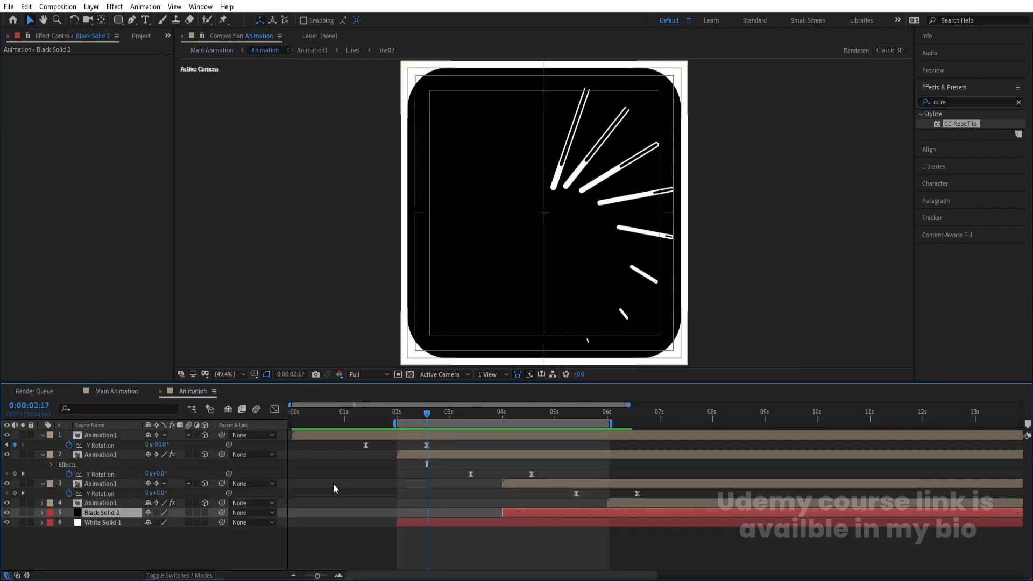
Step: Find the loop start at 0:00:02:00 in Animation and begin the Main Animation work area there
click(399, 412)
drag(399, 410, 385, 413)
key(equal)
key(equal)
key(equal)
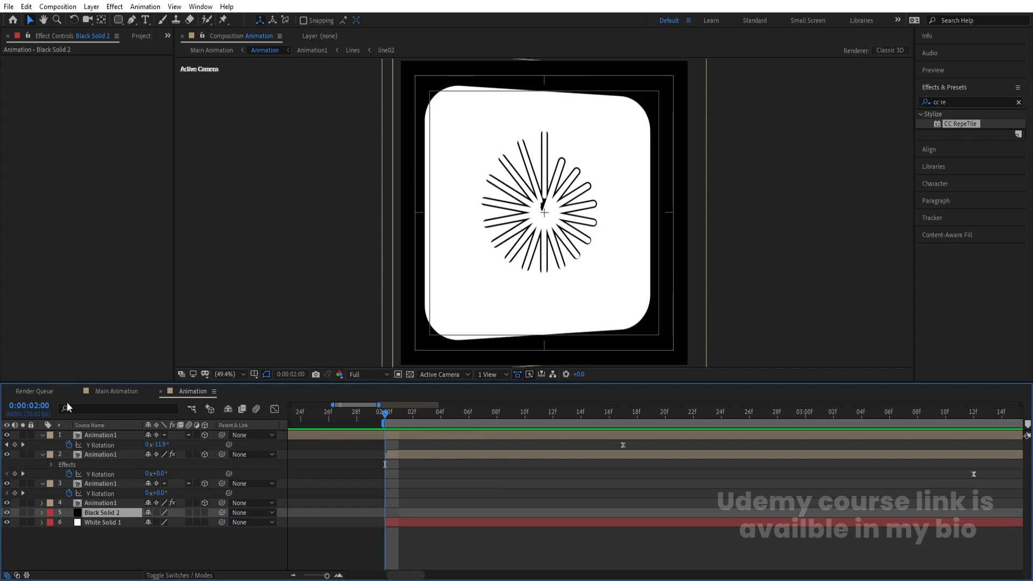
click(128, 390)
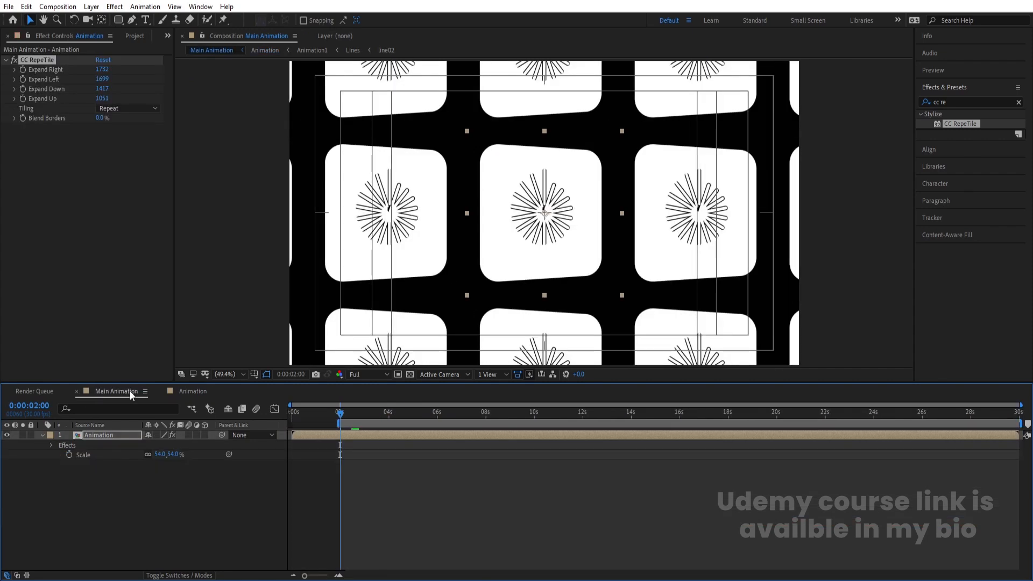
Step: Find the loop end at 0:00:06:00 in Animation, end the Main Animation work area there and preview it
click(204, 391)
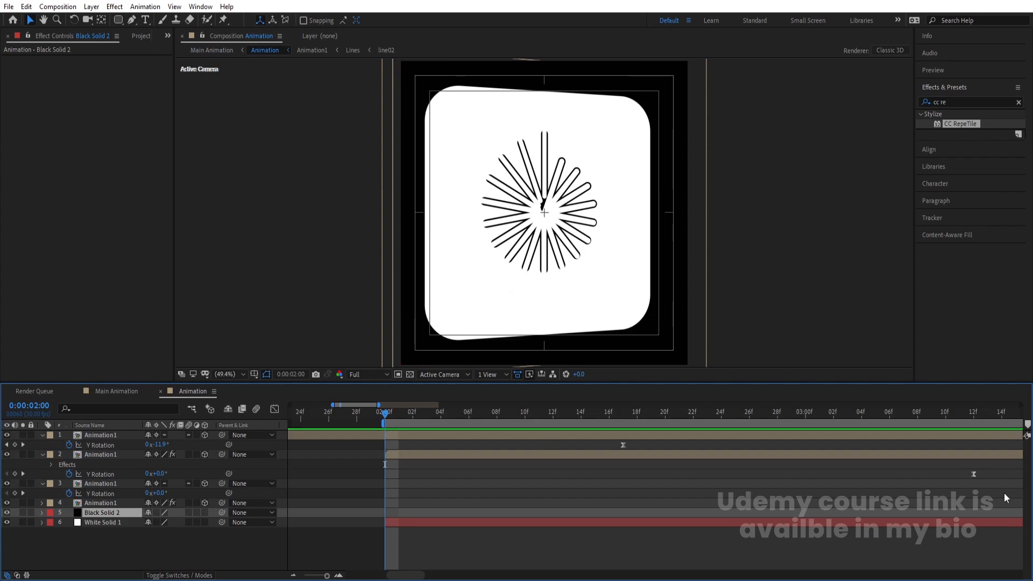
key(minus)
key(minus)
key(minus)
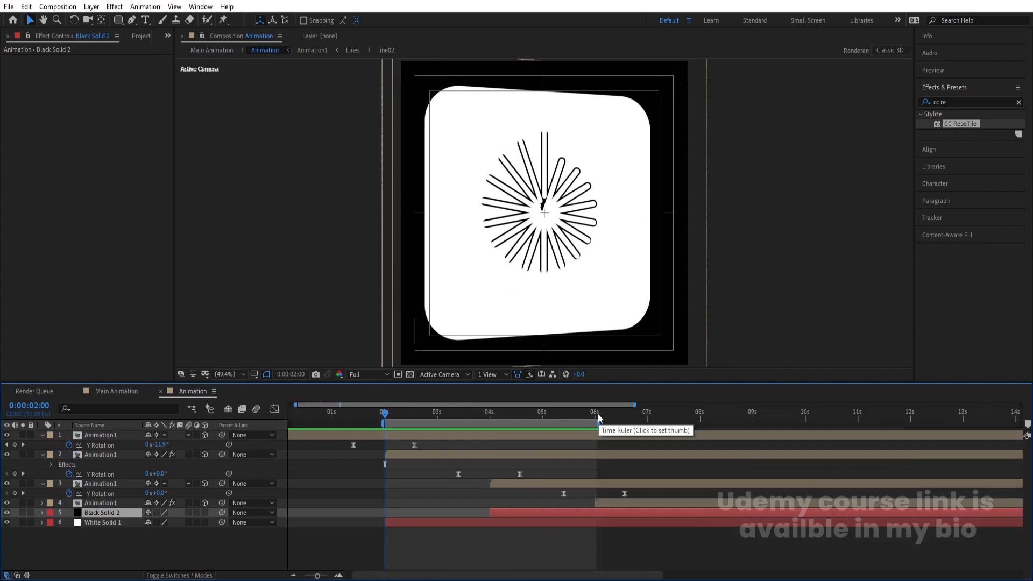
click(597, 414)
key(equal)
key(equal)
key(equal)
key(equal)
click(560, 414)
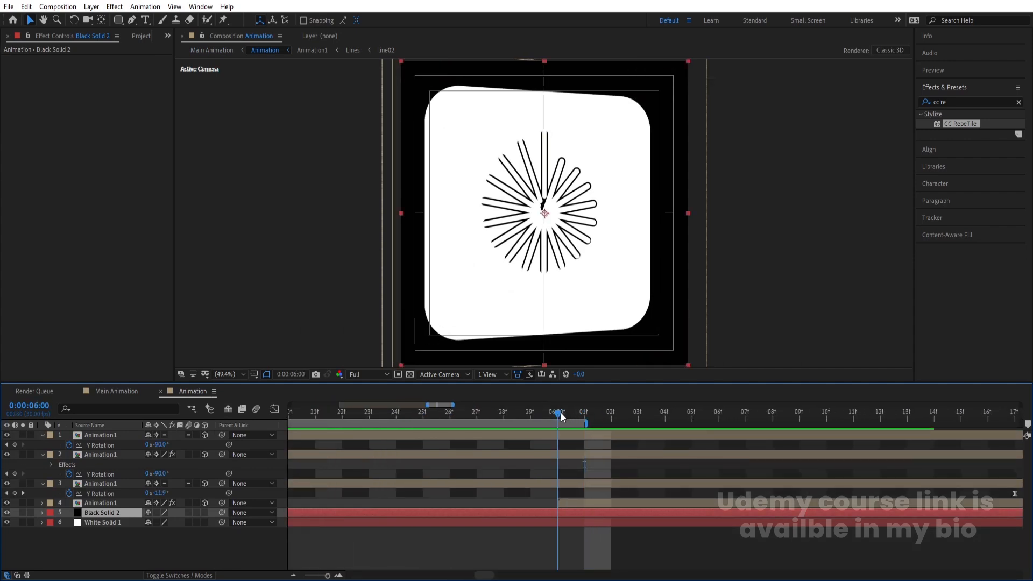
click(117, 391)
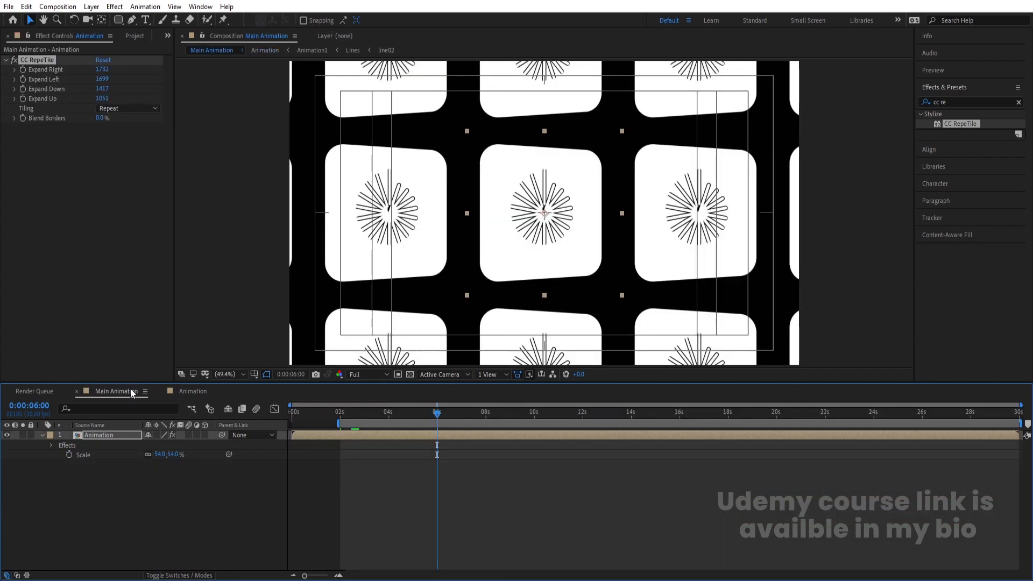
key(n)
key(space)
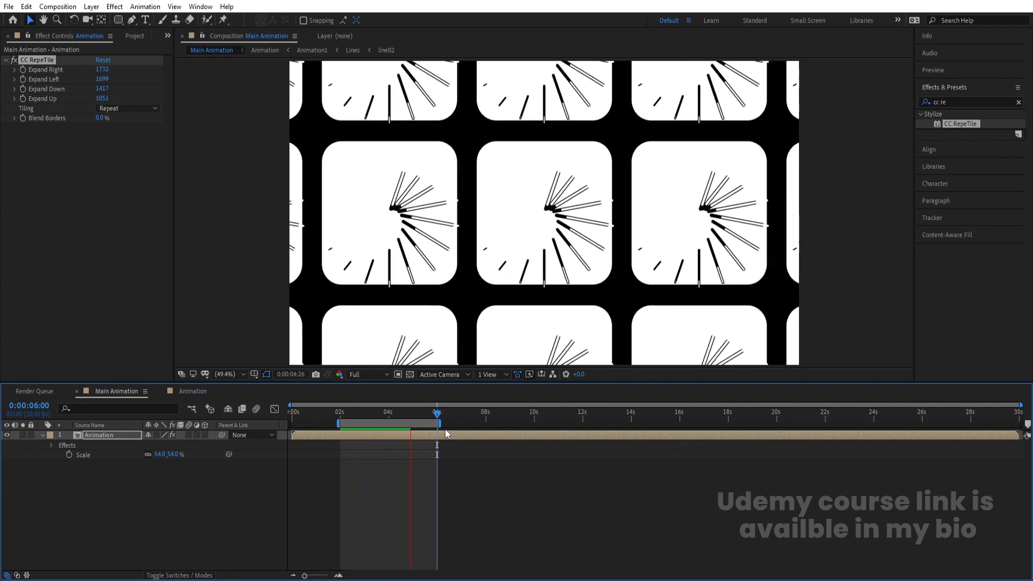
key(space)
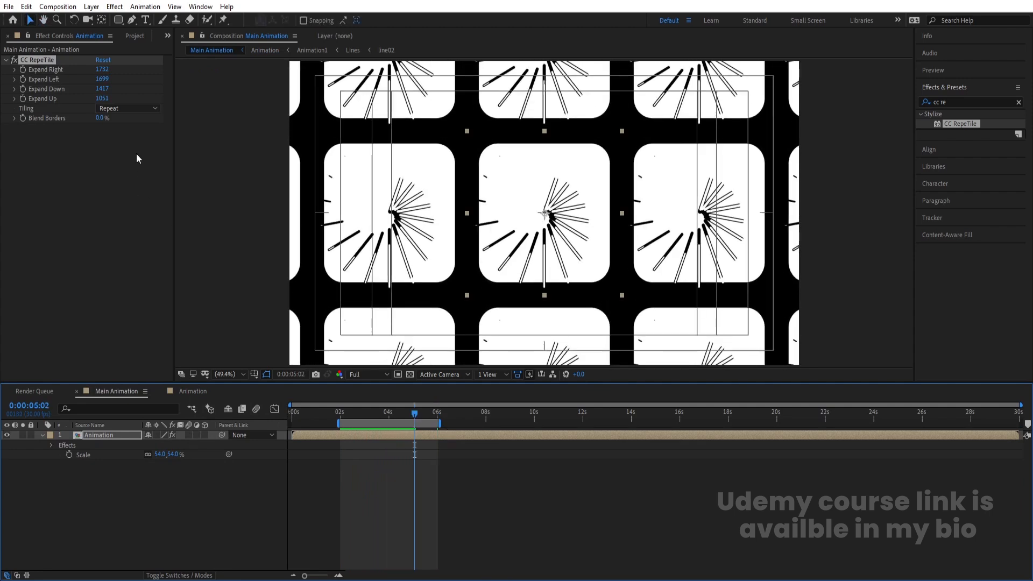
Step: Set the CC RepeTile tiling mode to Twist and preview the loop
click(124, 108)
click(154, 283)
key(space)
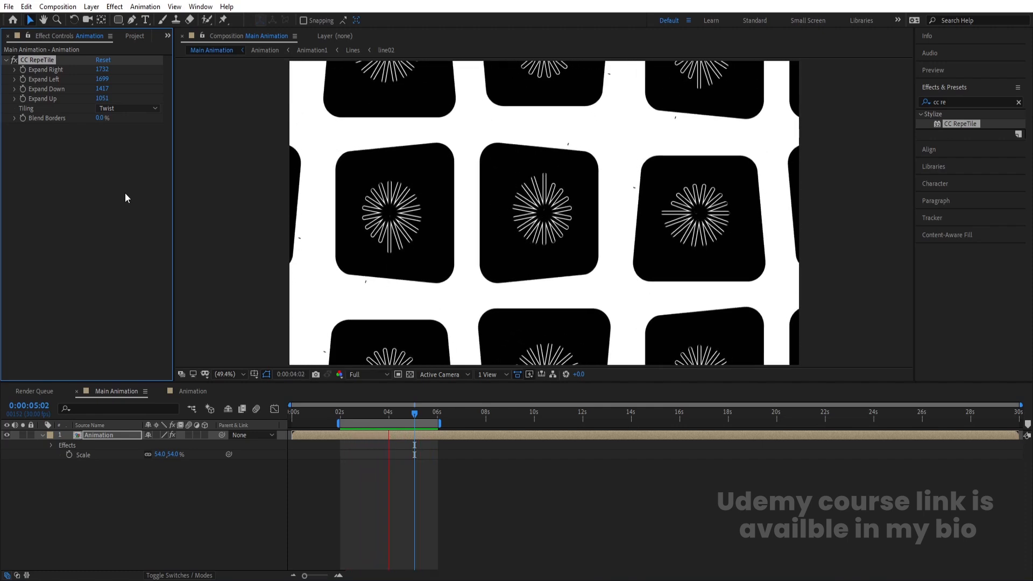
key(space)
Step: Scale the Animation layer to 36%, set CC RepeTile to expand right 2329 and left 2654, and preview
drag(165, 456, 156, 454)
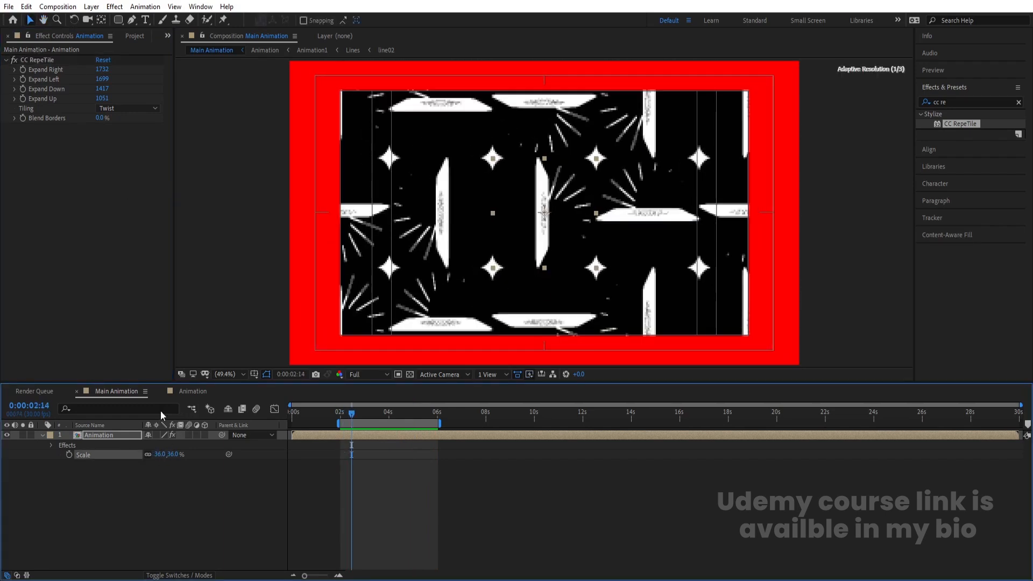
drag(104, 73, 206, 66)
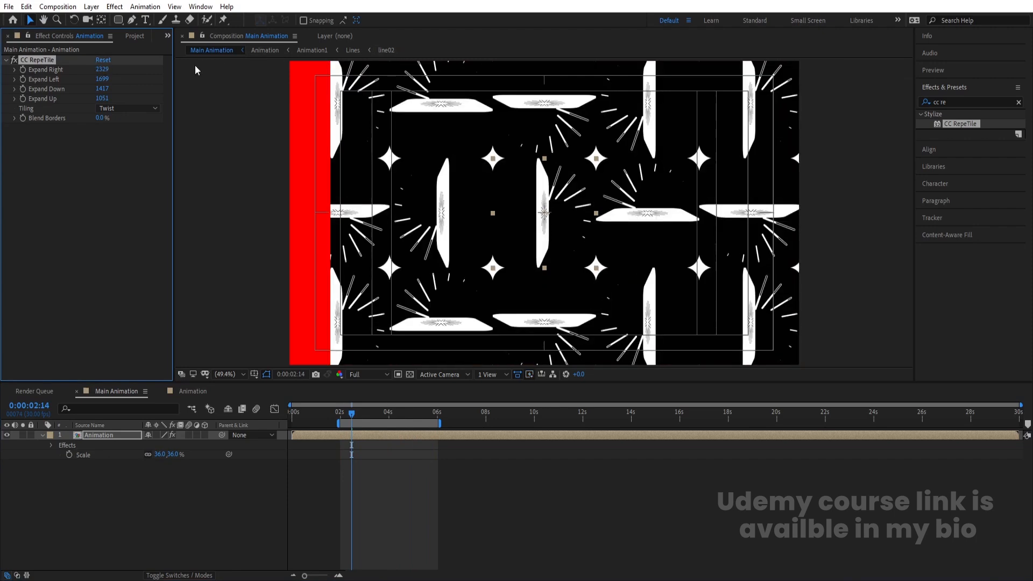
drag(97, 83, 275, 74)
drag(585, 57, 584, 348)
key(space)
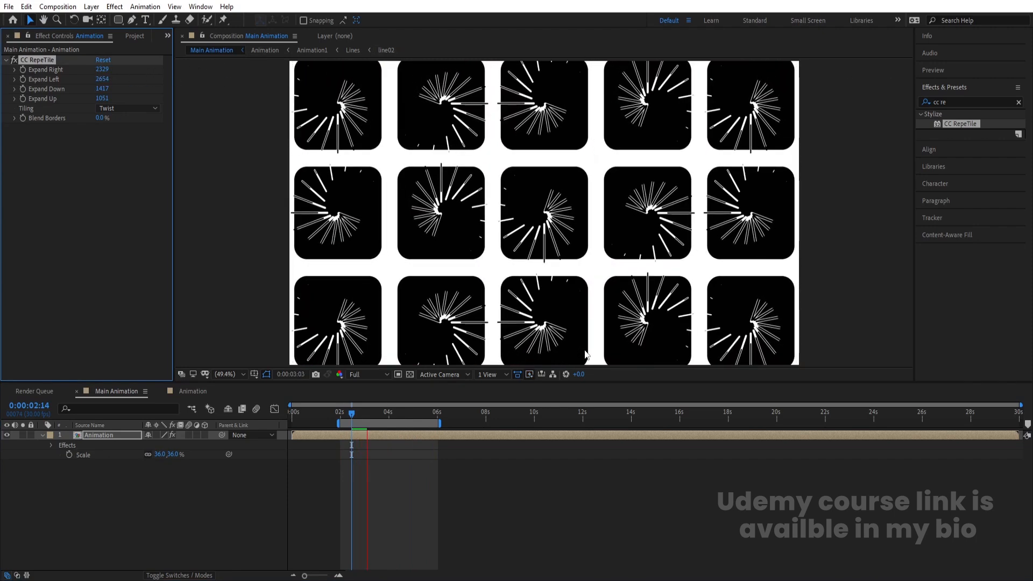